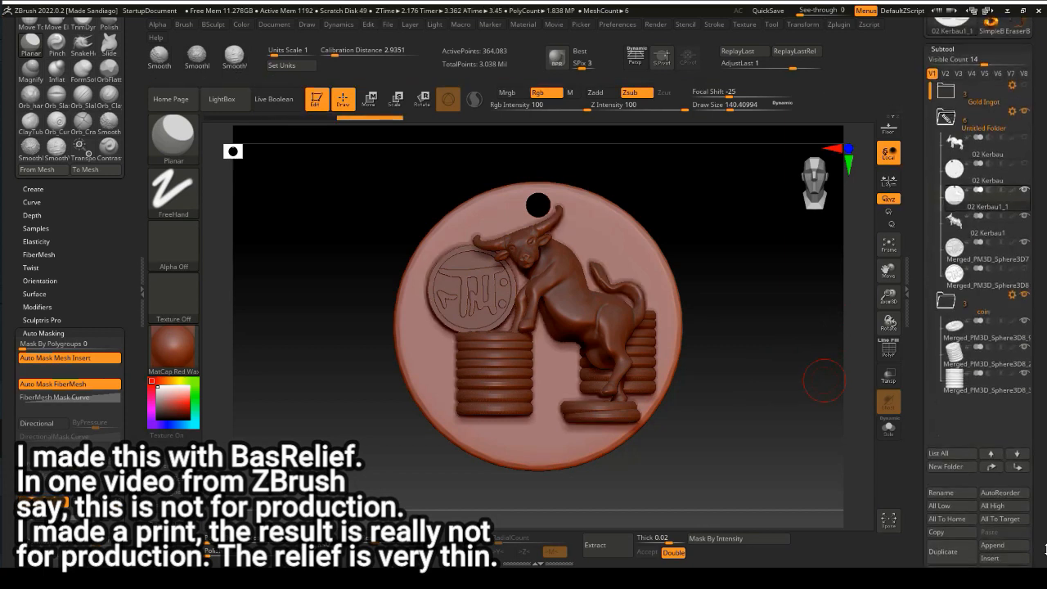
Collapse the subtool folders and show only the round bull medallion relief.
drag(998, 400, 997, 405)
click(1023, 113)
click(1023, 139)
drag(799, 277, 748, 274)
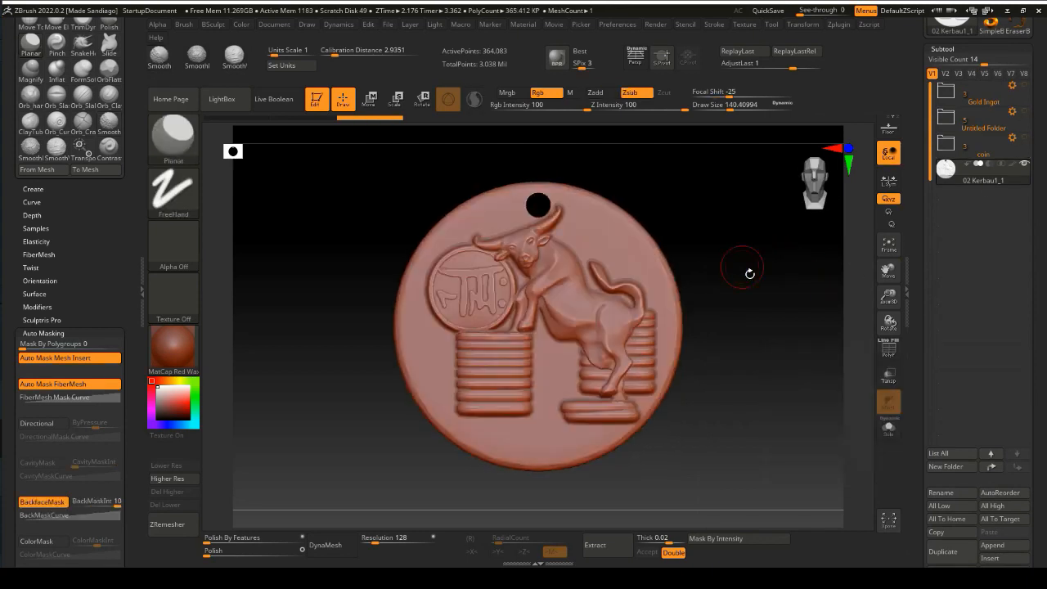
Examine the medallion's relief depth from the front, back and oblique angles, and inspect the coins and bull close up.
drag(798, 68, 817, 68)
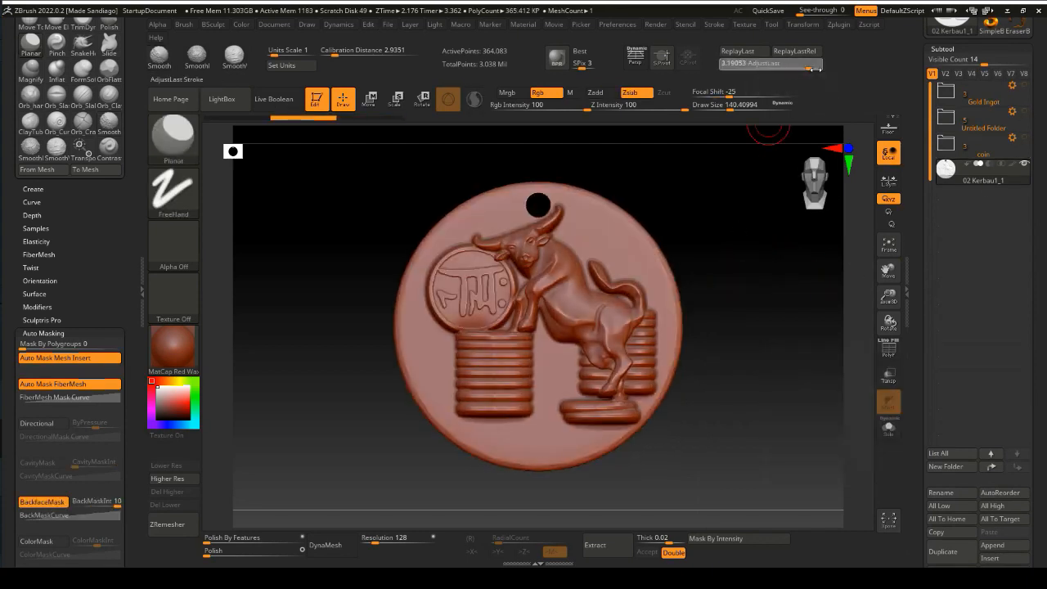
drag(735, 248, 762, 311)
key(ctrl+z)
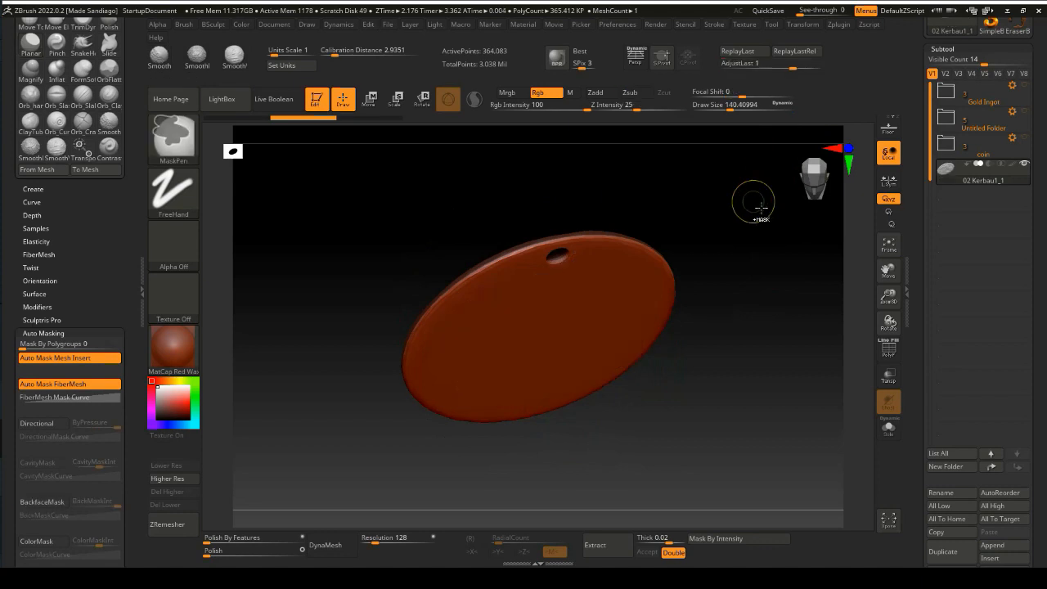
click(361, 119)
mouse_move(652, 249)
mouse_down()
mouse_move(662, 196)
mouse_move(687, 193)
mouse_up()
drag(805, 69, 800, 73)
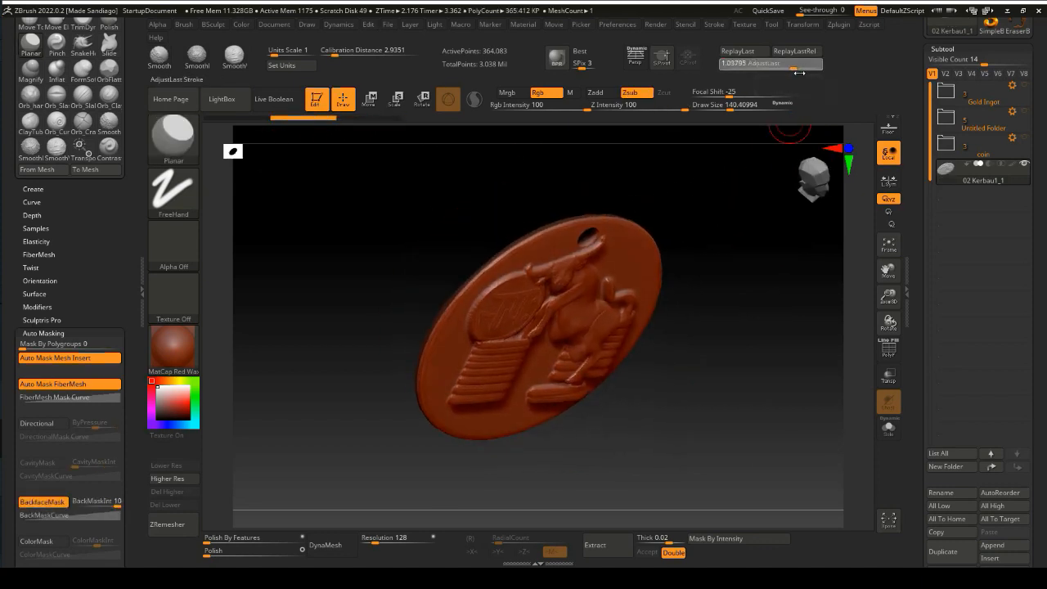
drag(710, 189, 325, 250)
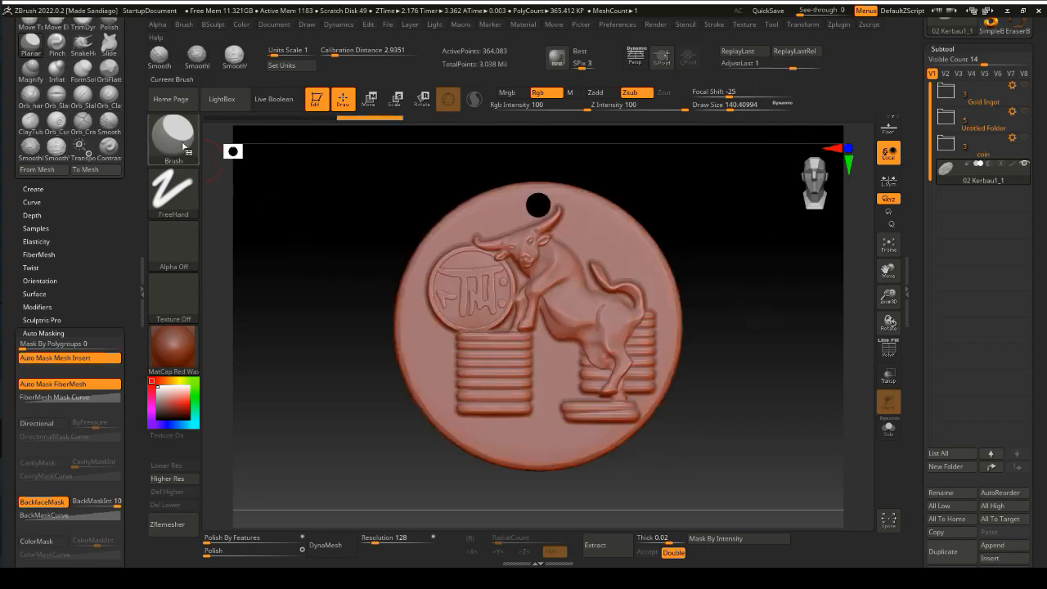
click(183, 147)
click(397, 167)
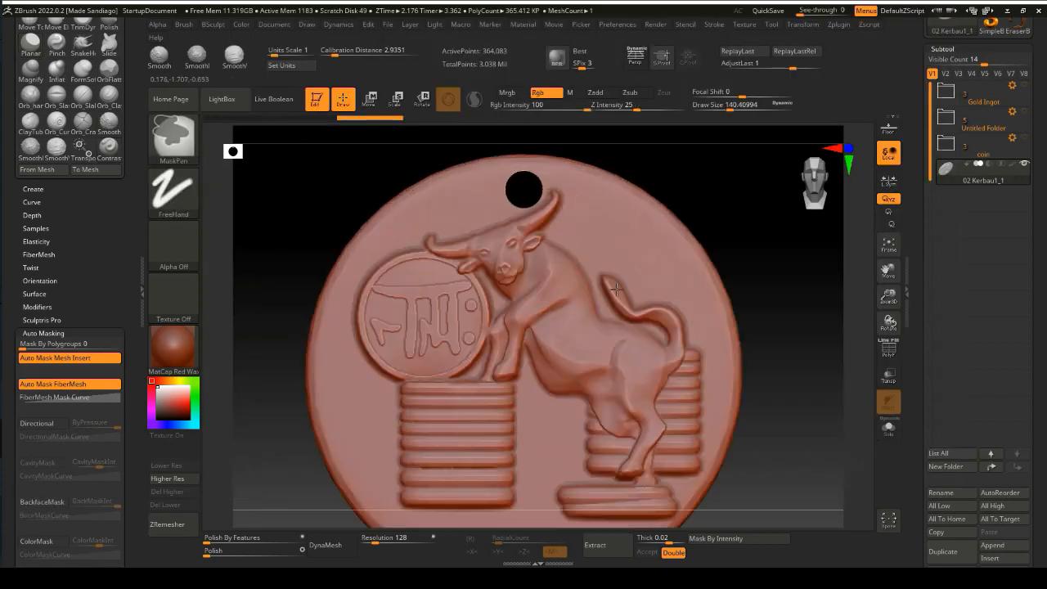
scroll(565, 309, up, 3)
key(space)
mouse_move(516, 286)
mouse_down()
mouse_move(478, 317)
mouse_move(428, 288)
mouse_up()
drag(492, 274, 481, 255)
mouse_move(515, 274)
mouse_down()
mouse_move(534, 258)
mouse_move(561, 168)
mouse_up()
mouse_move(386, 281)
mouse_down()
mouse_move(359, 248)
mouse_move(439, 235)
mouse_move(553, 168)
mouse_up()
mouse_move(562, 185)
mouse_down()
mouse_move(644, 253)
mouse_move(626, 260)
mouse_up()
key(ctrl+z)
click(619, 108)
drag(571, 210, 522, 245)
mouse_move(451, 293)
mouse_down()
mouse_move(571, 374)
mouse_move(516, 411)
mouse_move(577, 348)
mouse_move(519, 336)
mouse_up()
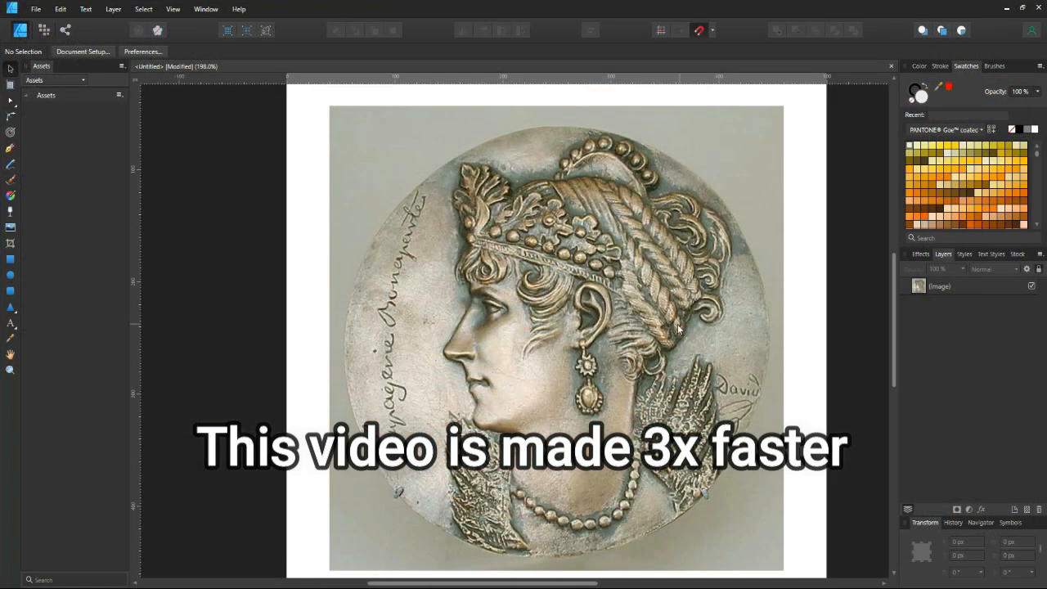
Set a black fill at 54% opacity and trace the front tiara, forehead curls, brow and nose with filled Pencil curves.
key(n)
drag(1040, 95, 1001, 107)
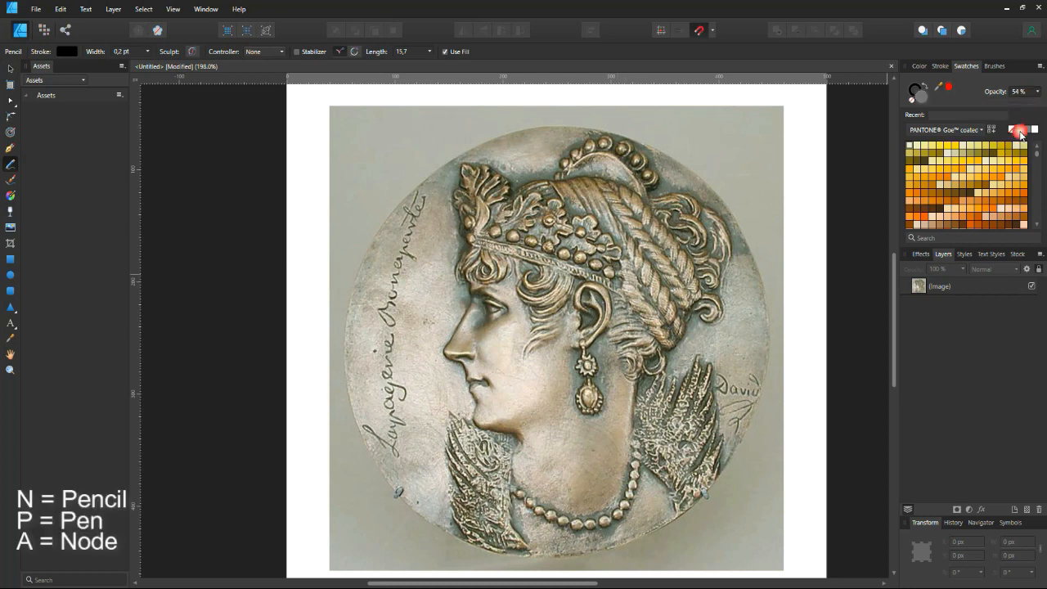
mouse_move(461, 167)
mouse_down()
mouse_move(468, 214)
mouse_move(491, 205)
mouse_move(533, 246)
mouse_move(495, 206)
mouse_up()
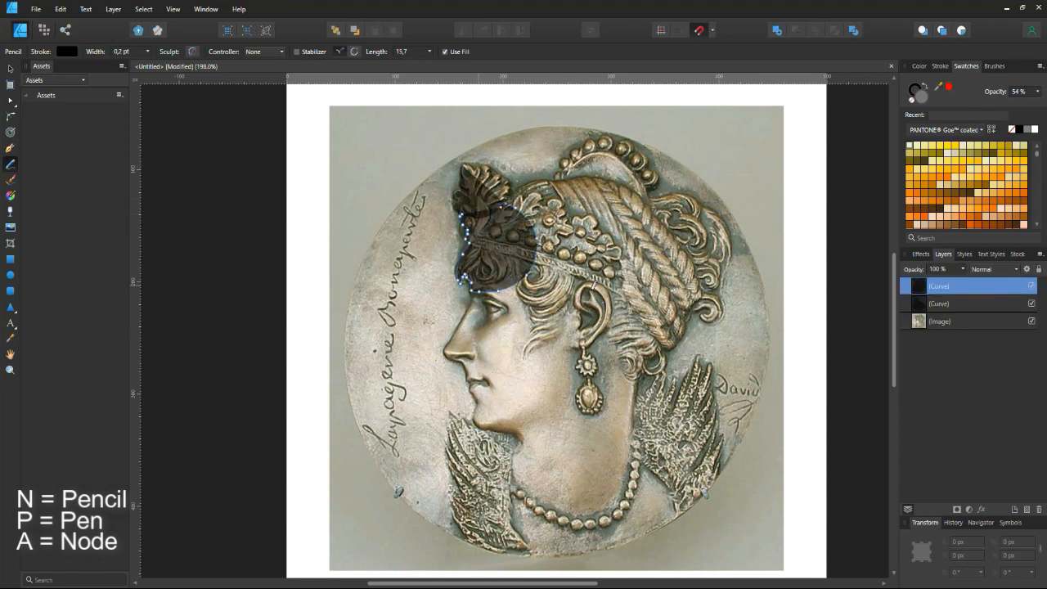
mouse_move(472, 290)
mouse_down()
mouse_move(464, 375)
mouse_move(474, 287)
mouse_up()
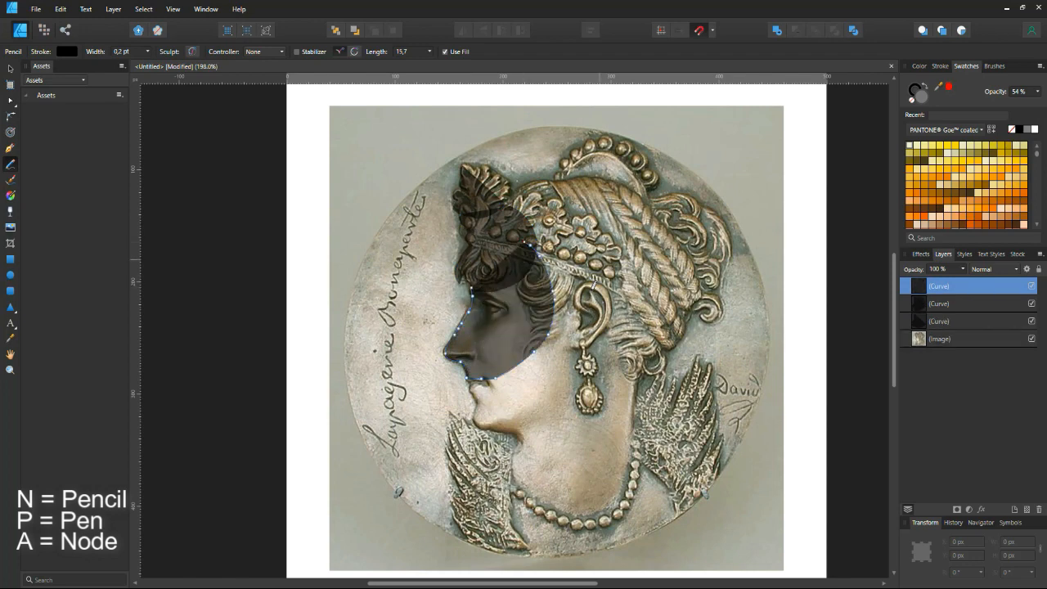
Trace filled Pencil curves over the lips, chin, neck and the necklace area of the bust.
scroll(593, 285, up, 1)
scroll(593, 284, down, 5)
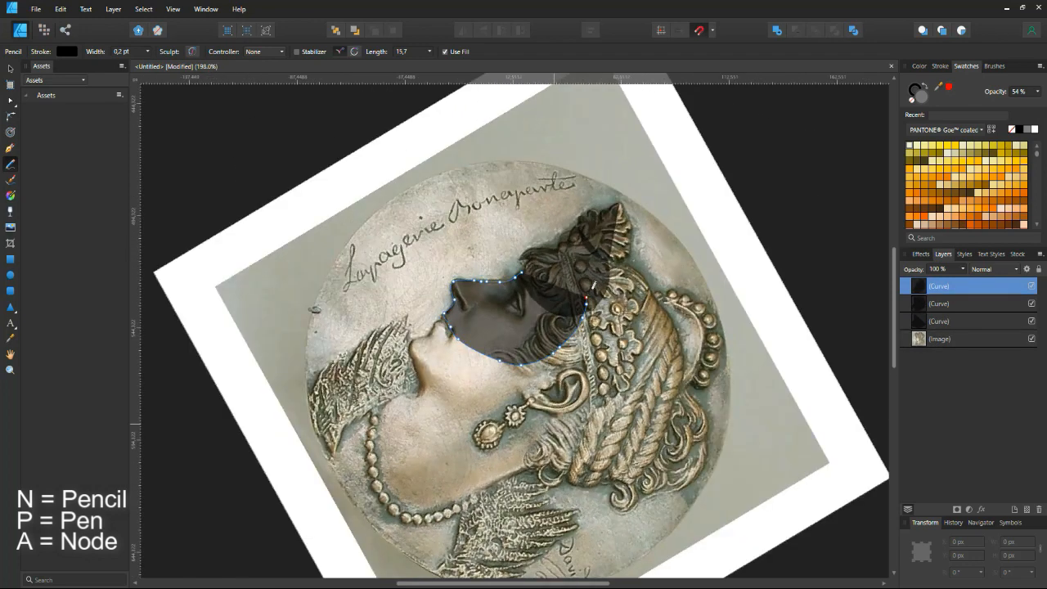
mouse_move(448, 318)
mouse_down()
mouse_move(420, 382)
mouse_move(388, 401)
mouse_move(562, 321)
mouse_move(472, 331)
mouse_up()
key(ctrl+d)
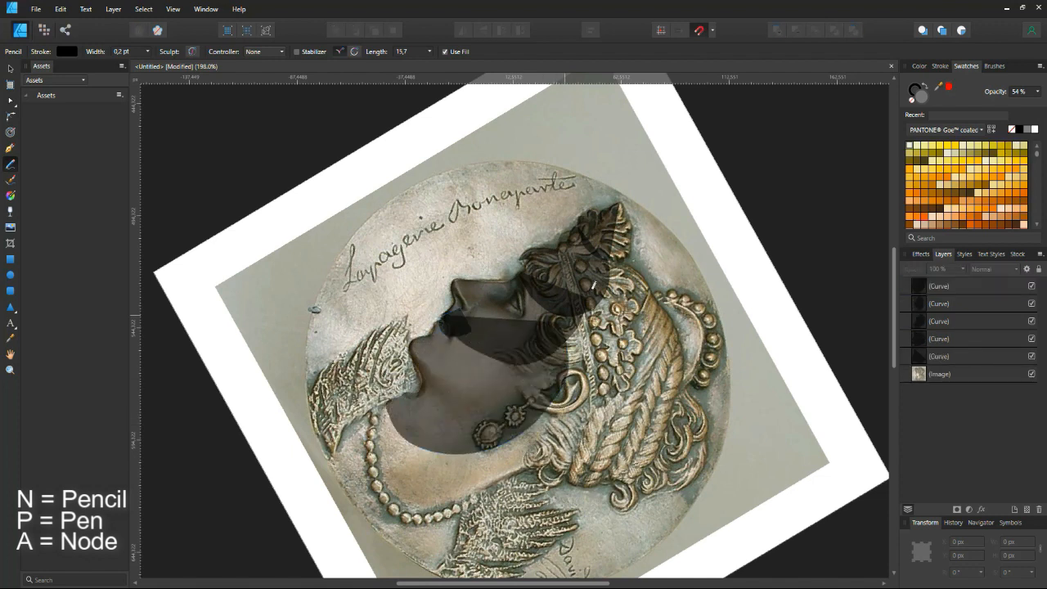
scroll(594, 285, down, 3)
mouse_move(370, 280)
mouse_down()
mouse_move(293, 288)
mouse_move(278, 355)
mouse_move(286, 429)
mouse_move(393, 332)
mouse_up()
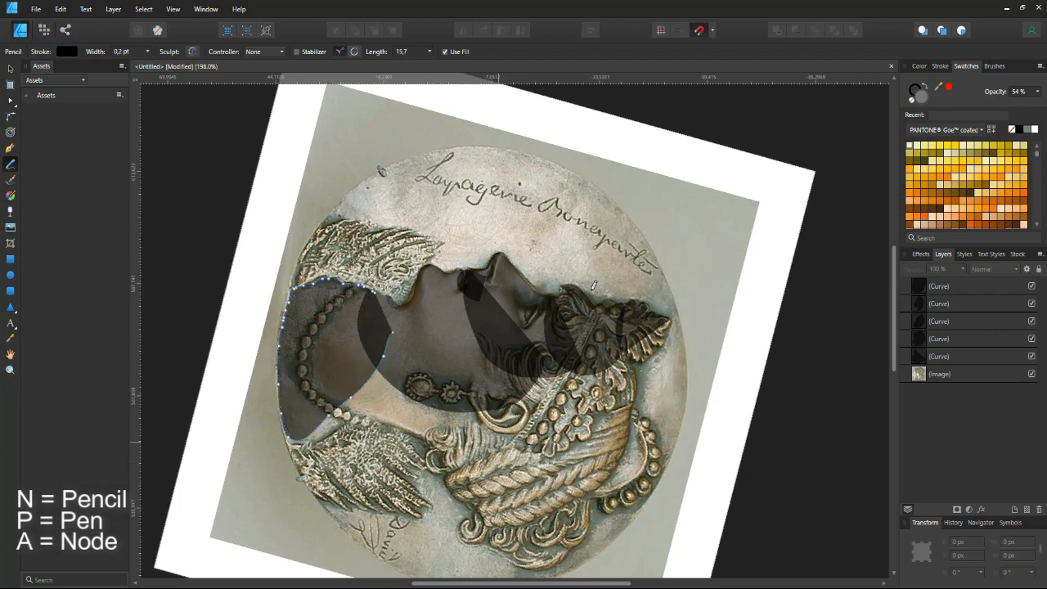
Trace filled Pencil curves over the back of the neck and the lower hair behind the ear.
scroll(594, 284, down, 6)
mouse_move(398, 95)
mouse_down()
mouse_move(446, 131)
mouse_move(515, 141)
mouse_up()
mouse_move(408, 243)
mouse_down()
mouse_move(394, 239)
mouse_move(340, 280)
mouse_move(514, 345)
mouse_move(513, 272)
mouse_up()
scroll(513, 273, down, 3)
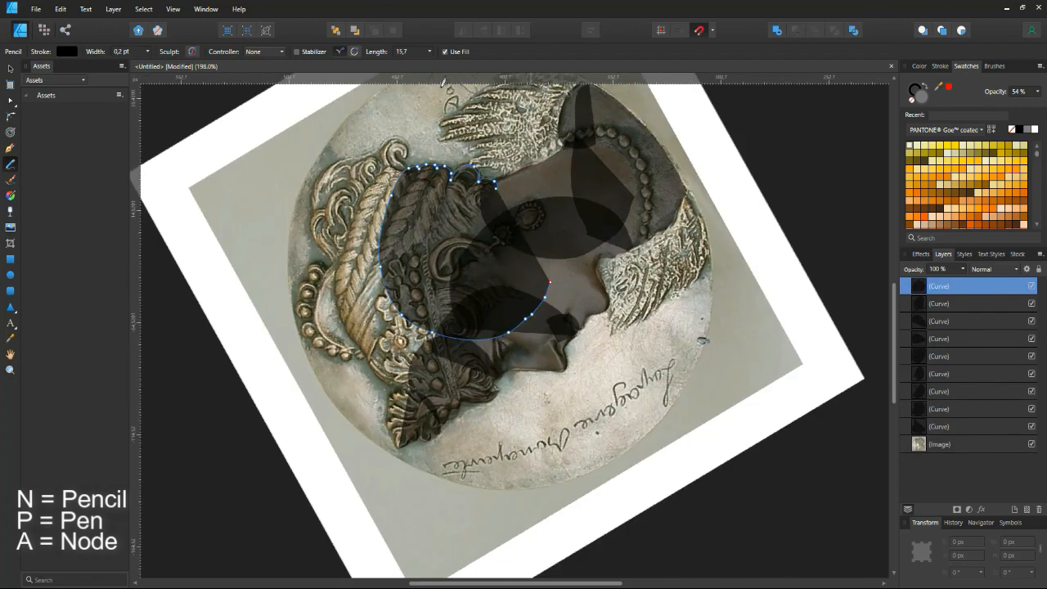
Trace the jagged upper edge of the tiara's front leaf with a filled Pencil curve.
scroll(442, 82, down, 6)
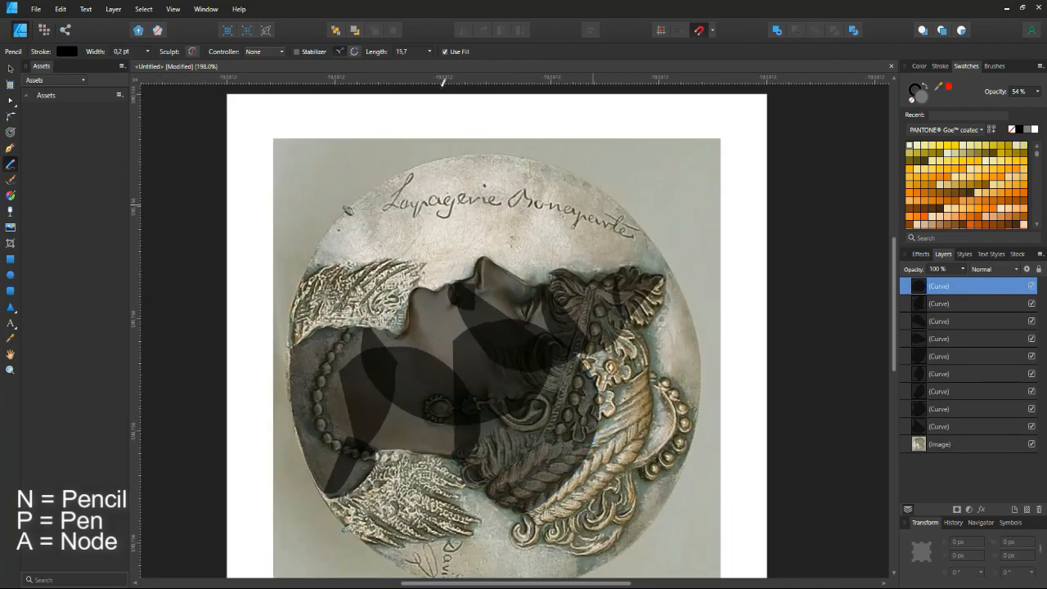
drag(663, 273, 632, 289)
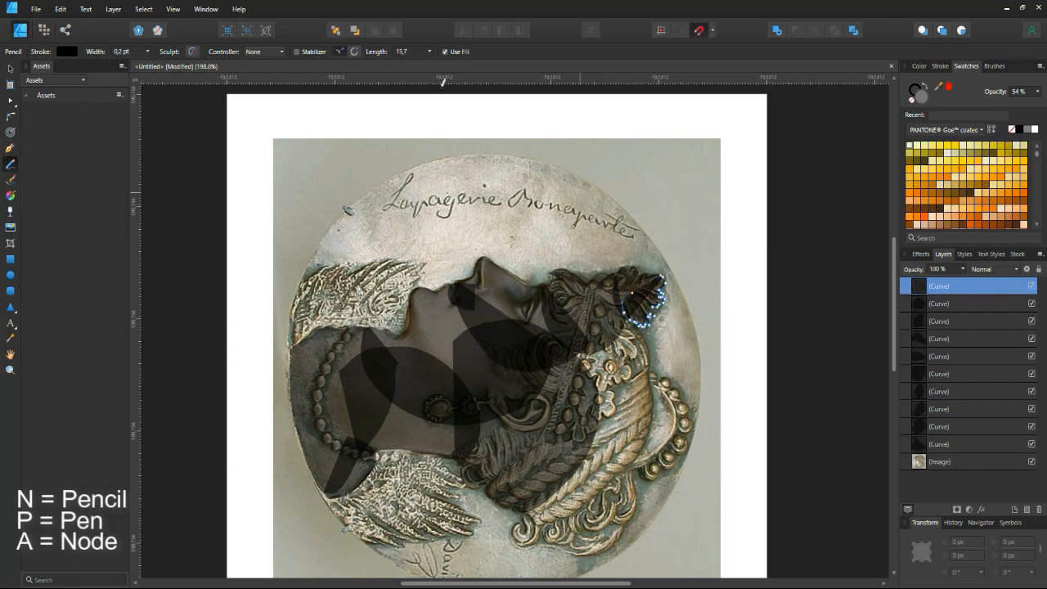
scroll(569, 150, up, 1)
key(ctrl+d)
scroll(443, 82, down, 3)
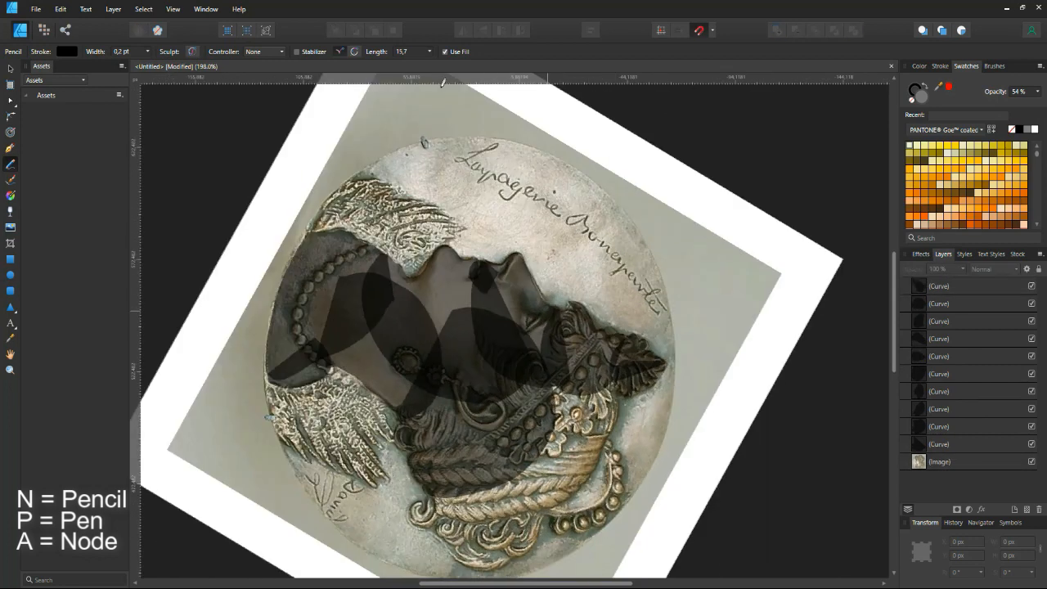
Trace filled Pencil curves over the crown flowers and upper hair, and over the curl below the bun.
drag(624, 468, 556, 364)
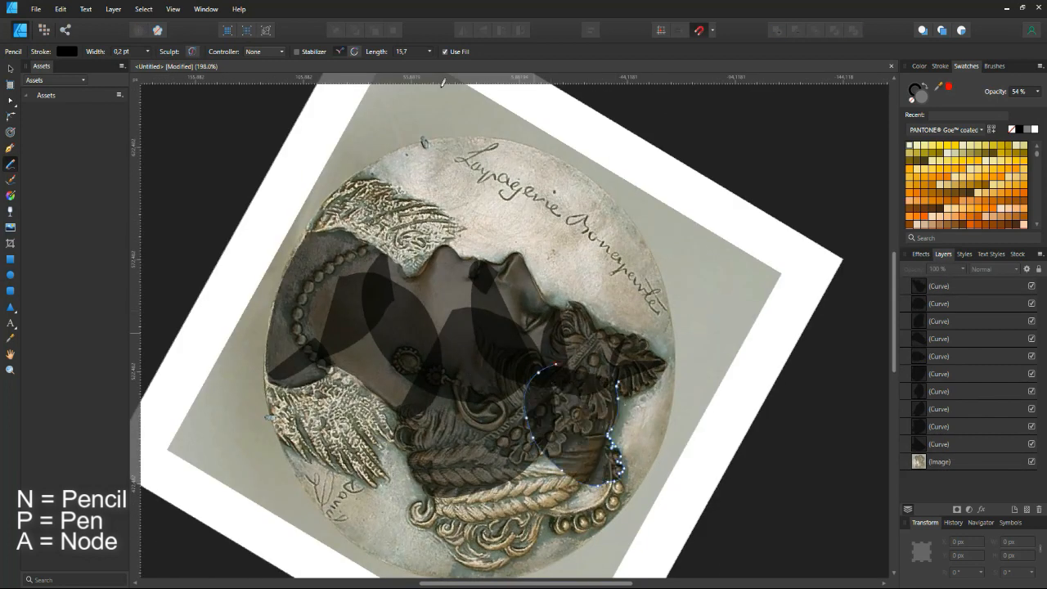
drag(494, 299, 522, 163)
key(ctrl+d)
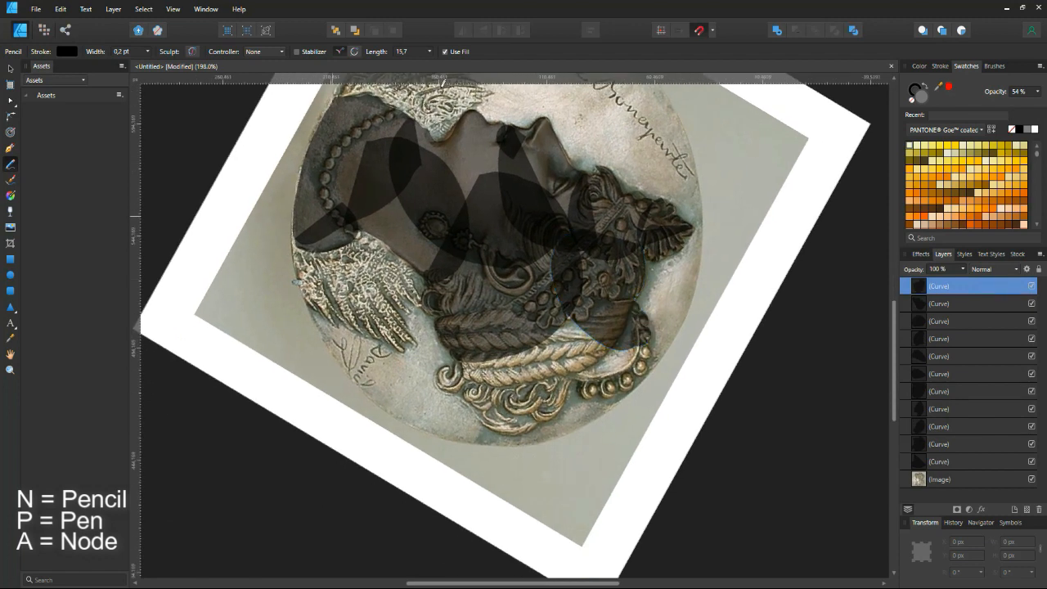
drag(468, 352, 444, 369)
key(ctrl+d)
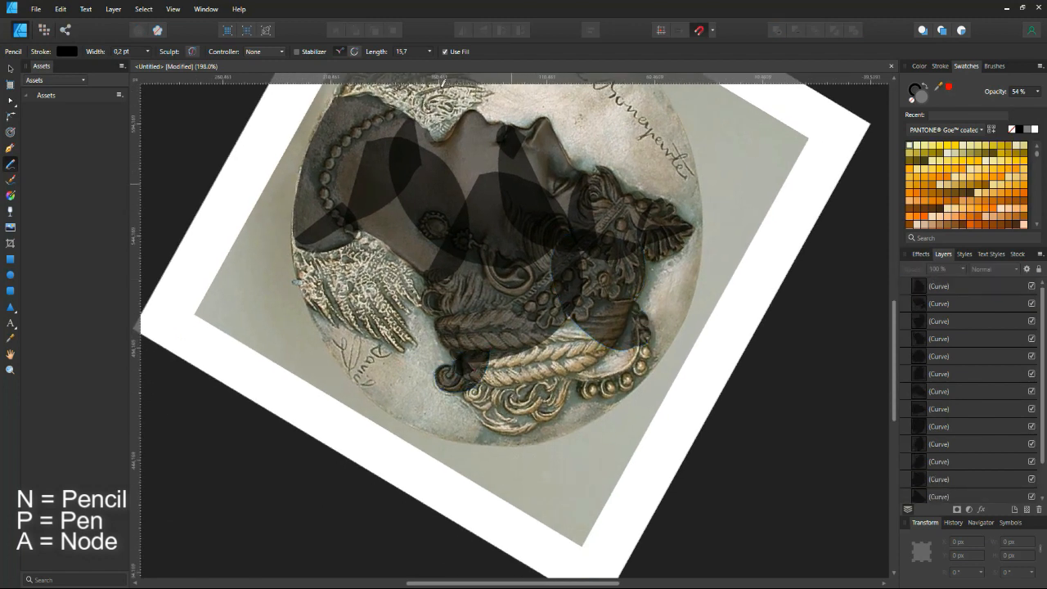
Trace the lower curls at the back of the hair bun with filled Pencil curves.
scroll(443, 83, down, 5)
mouse_move(414, 330)
mouse_down()
mouse_move(444, 298)
mouse_move(433, 300)
mouse_move(502, 292)
mouse_up()
key(ctrl+d)
key(ctrl+d)
mouse_move(435, 296)
mouse_down()
mouse_move(469, 338)
mouse_move(441, 373)
mouse_move(481, 322)
mouse_up()
key(ctrl+d)
key(ctrl+d)
scroll(443, 80, down, 4)
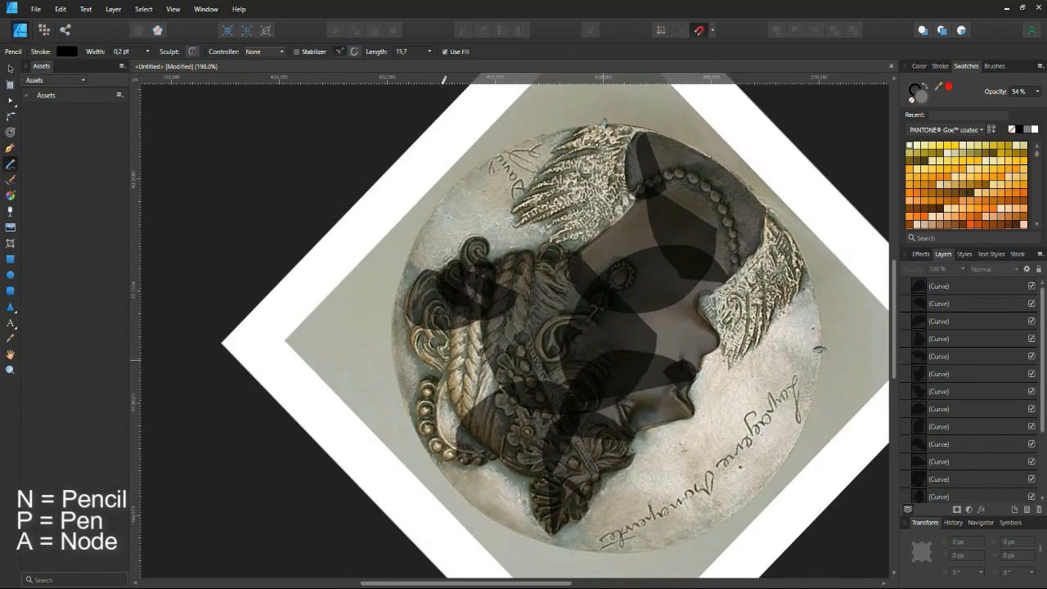
Cover the beaded comb and the braids beneath it with filled Pencil curves.
mouse_move(395, 372)
mouse_down()
mouse_move(502, 293)
mouse_move(509, 339)
mouse_up()
scroll(444, 80, down, 1)
mouse_move(396, 324)
mouse_down()
mouse_move(372, 365)
mouse_move(399, 377)
mouse_up()
mouse_move(380, 337)
mouse_down()
mouse_move(440, 360)
mouse_move(422, 361)
mouse_up()
scroll(427, 76, down, 6)
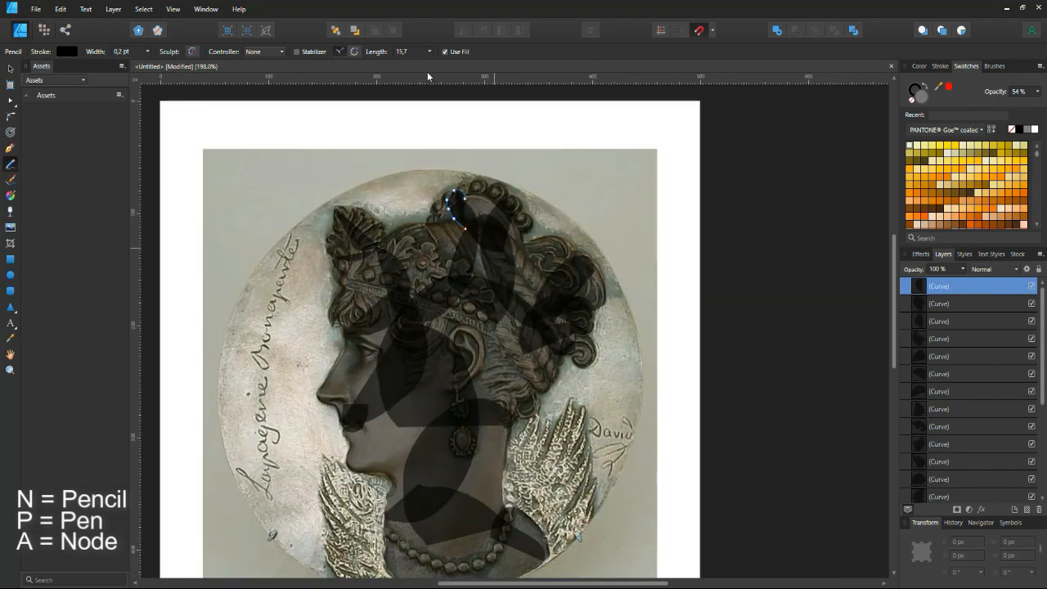
Fill the remaining gaps along the outer locks of the hair bun with Pencil curves.
scroll(594, 238, up, 4)
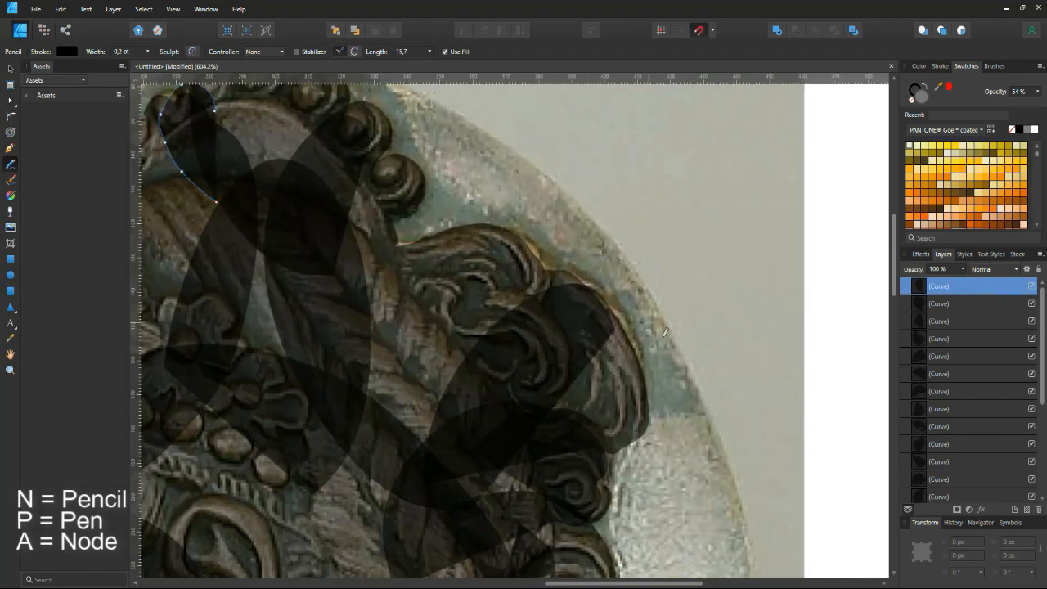
mouse_move(546, 276)
mouse_down()
mouse_move(514, 236)
mouse_move(405, 275)
mouse_up()
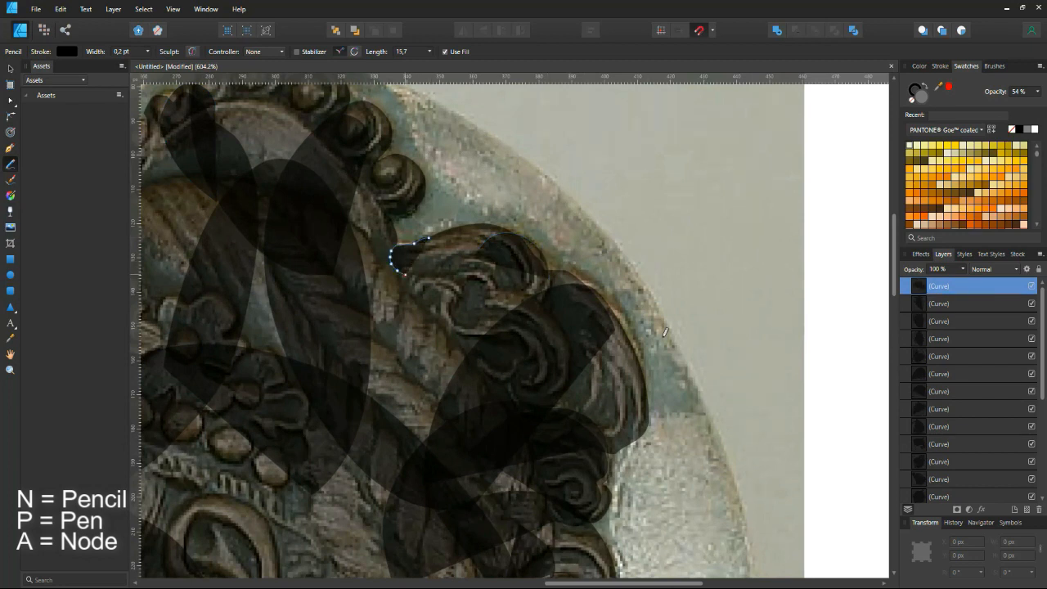
mouse_move(558, 276)
mouse_down()
mouse_move(633, 330)
mouse_move(561, 279)
mouse_up()
key(Escape)
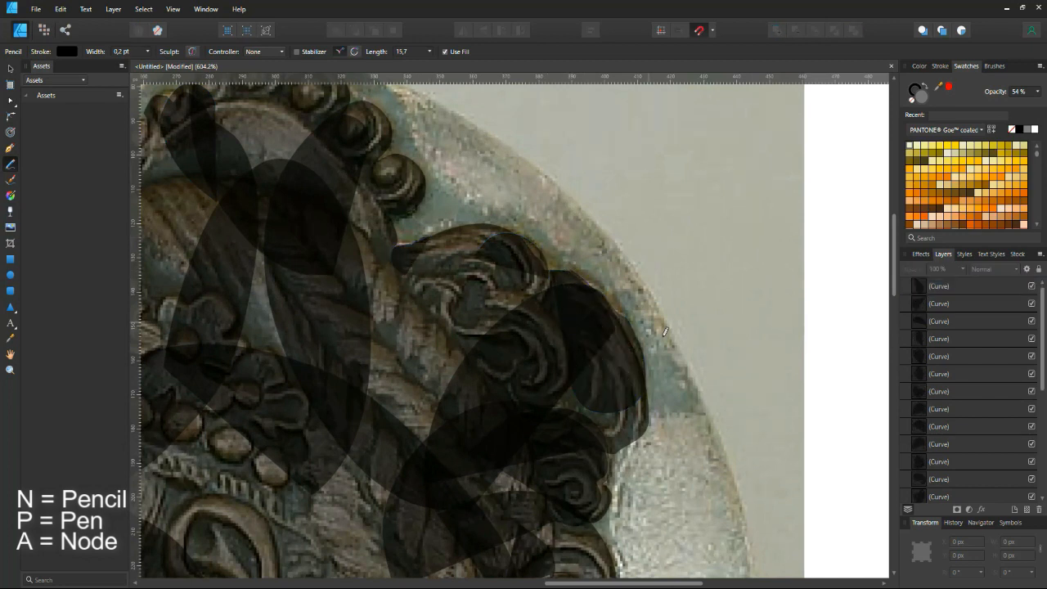
Select all the traced curves and merge them into one silhouette with the Add operation.
scroll(658, 323, down, 3)
scroll(668, 335, down, 3)
click(947, 287)
scroll(949, 311, down, 1)
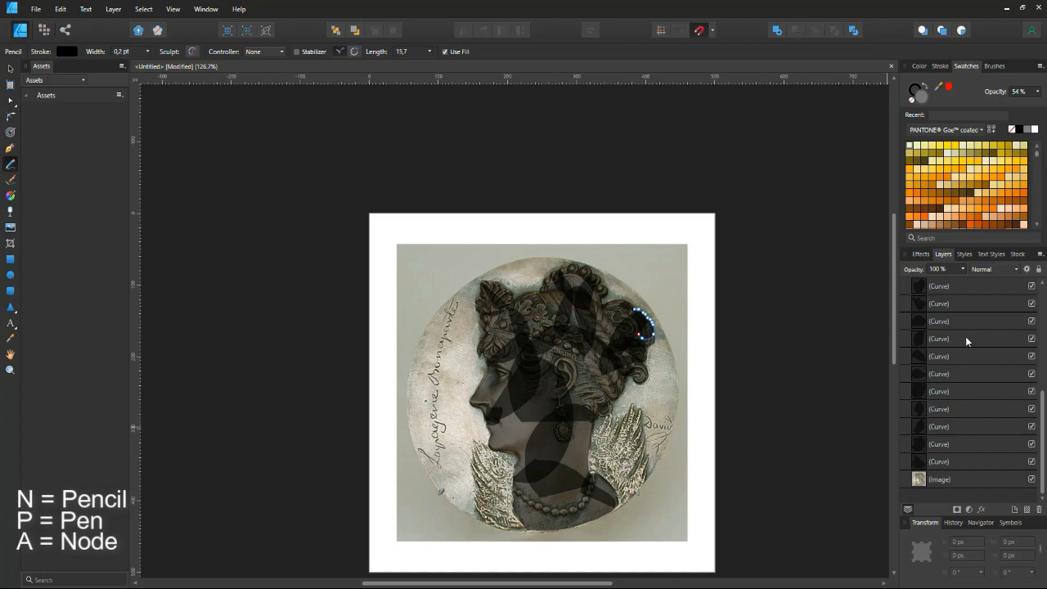
shift+click(954, 461)
click(777, 31)
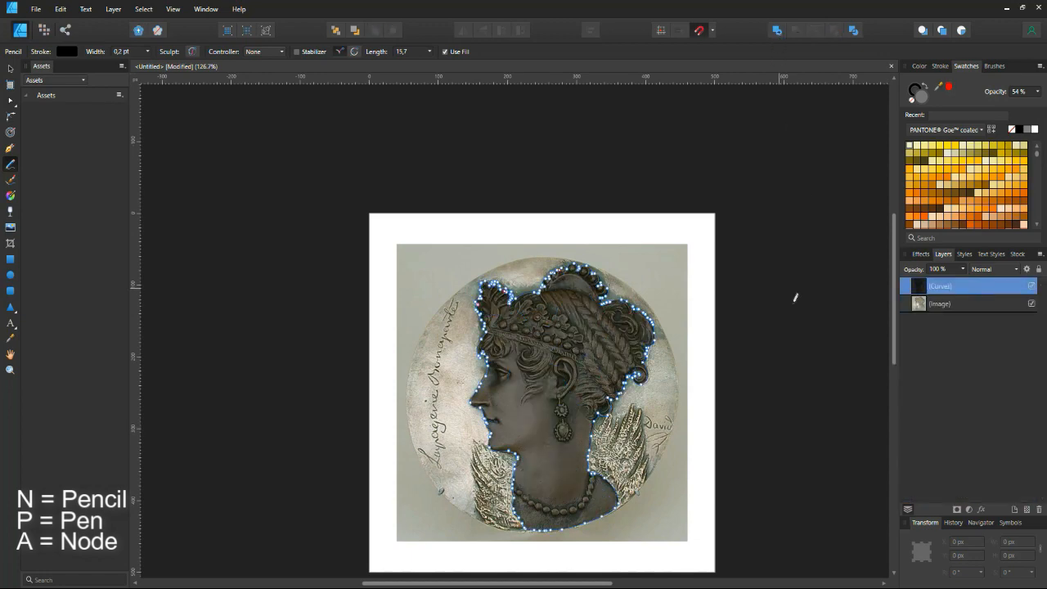
Adjust the silhouette's nodes along the front leaf of the tiara to follow its edge.
scroll(611, 409, up, 10)
scroll(536, 434, down, 4)
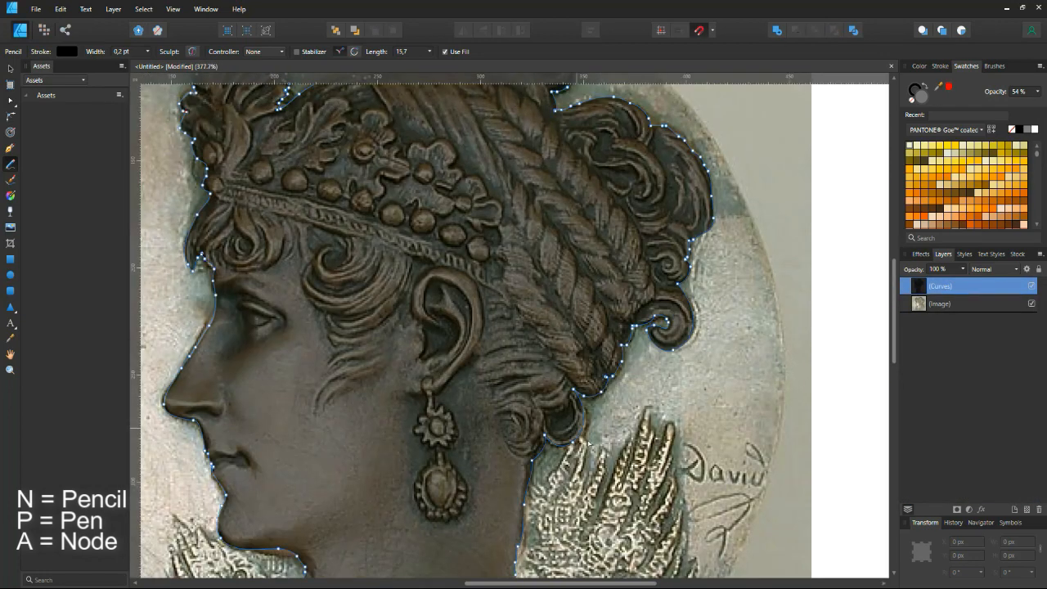
drag(274, 222, 360, 301)
scroll(357, 303, up, 2)
drag(411, 270, 448, 429)
scroll(360, 310, up, 8)
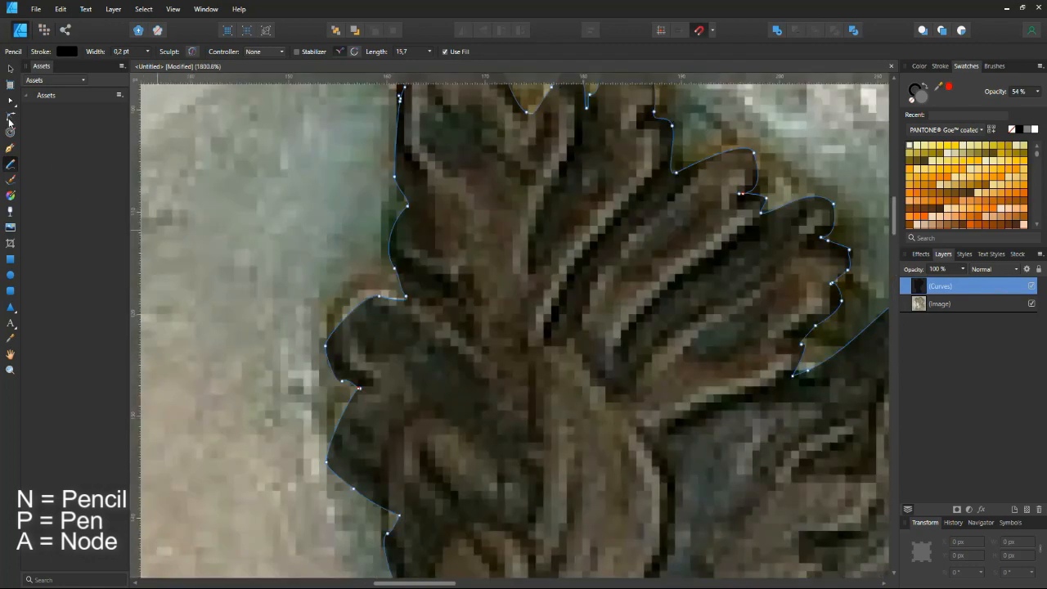
key(a)
drag(379, 306, 379, 290)
click(313, 468)
Refine the silhouette's nodes around the crown and face, deleting the unneeded ones.
scroll(290, 407, down, 12)
drag(660, 382, 603, 235)
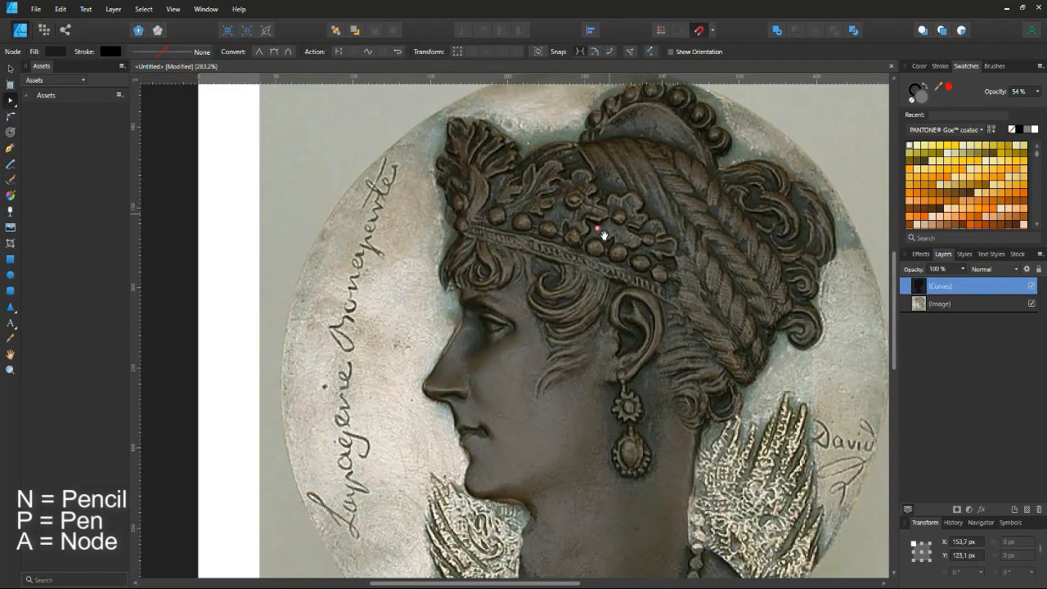
scroll(468, 347, up, 7)
drag(468, 270, 462, 265)
drag(483, 306, 369, 438)
key(Delete)
scroll(352, 409, down, 2)
scroll(299, 465, down, 11)
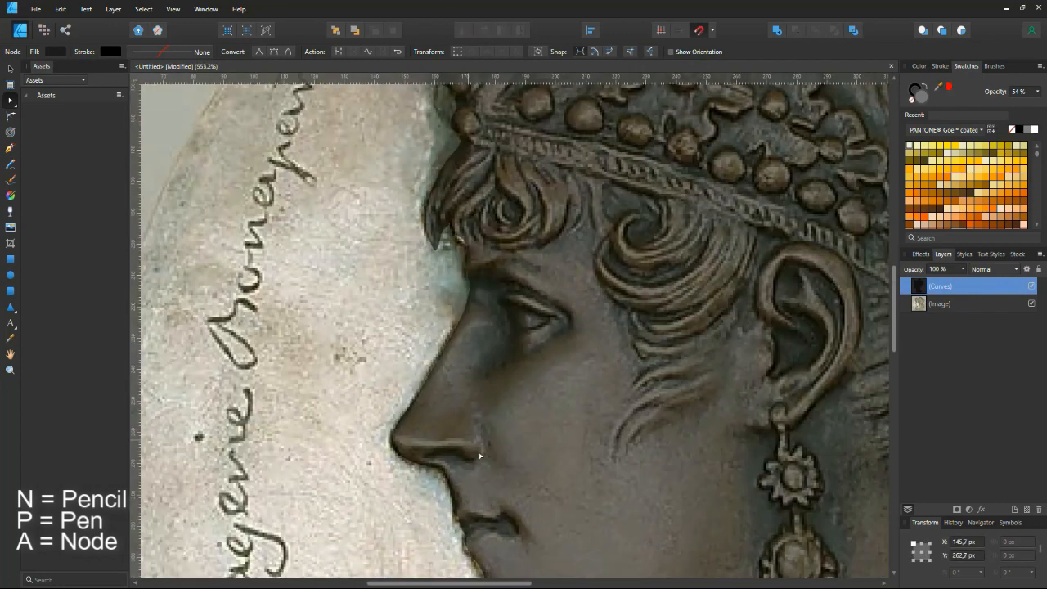
Save the document as Queen-Coin and rename the silhouette layer to Base.
click(837, 448)
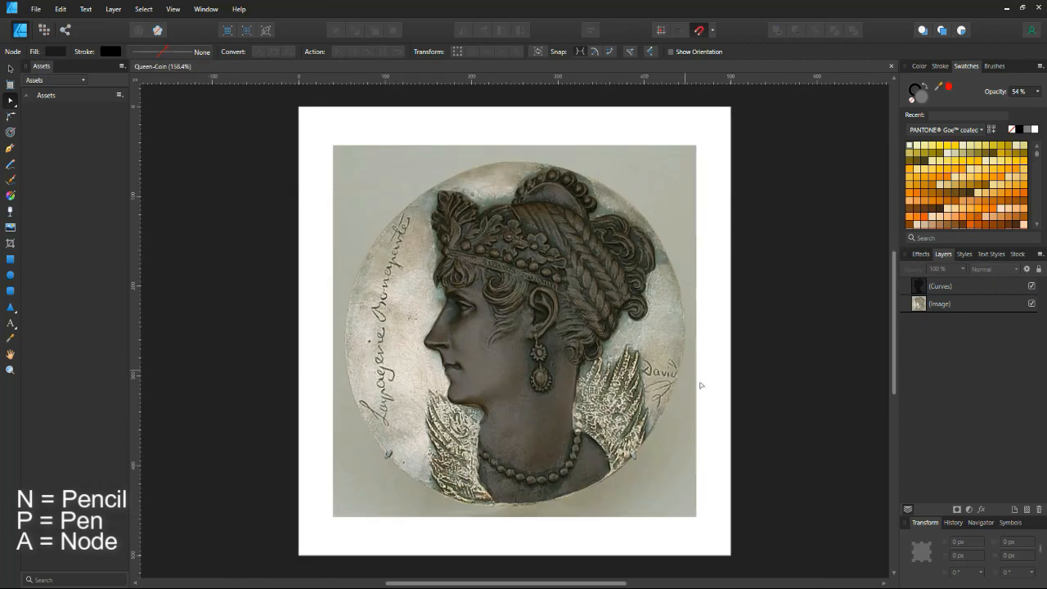
double_click(943, 286)
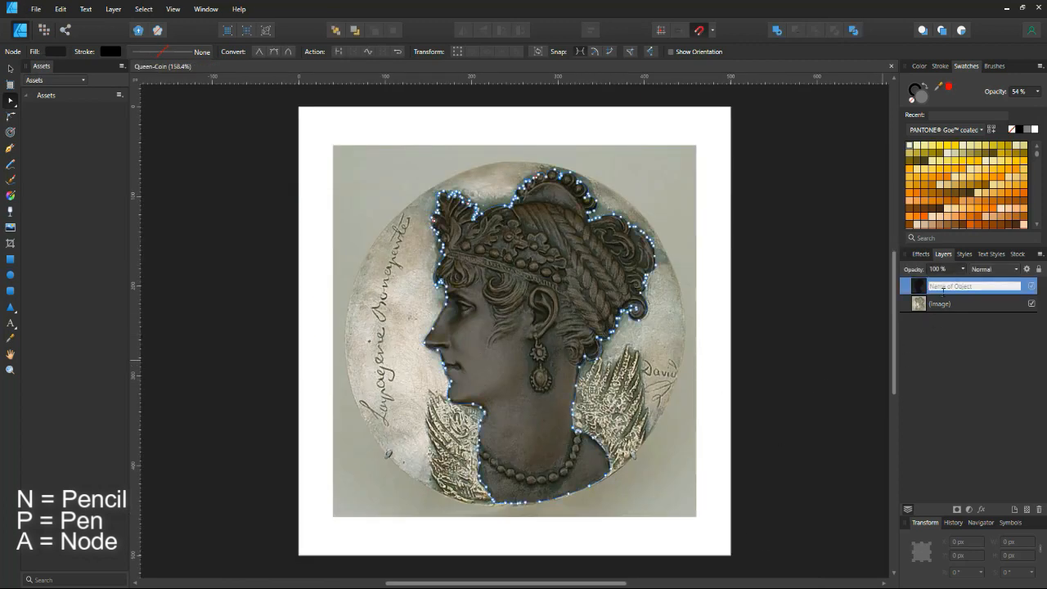
text(Base)
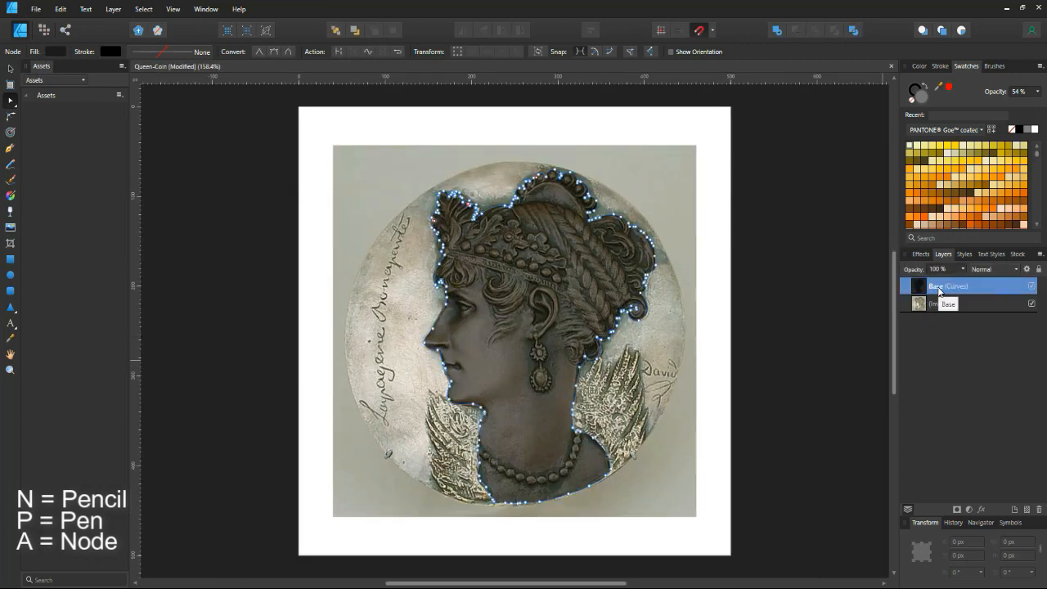
key(Return)
scroll(473, 343, up, 5)
scroll(577, 360, up, 2)
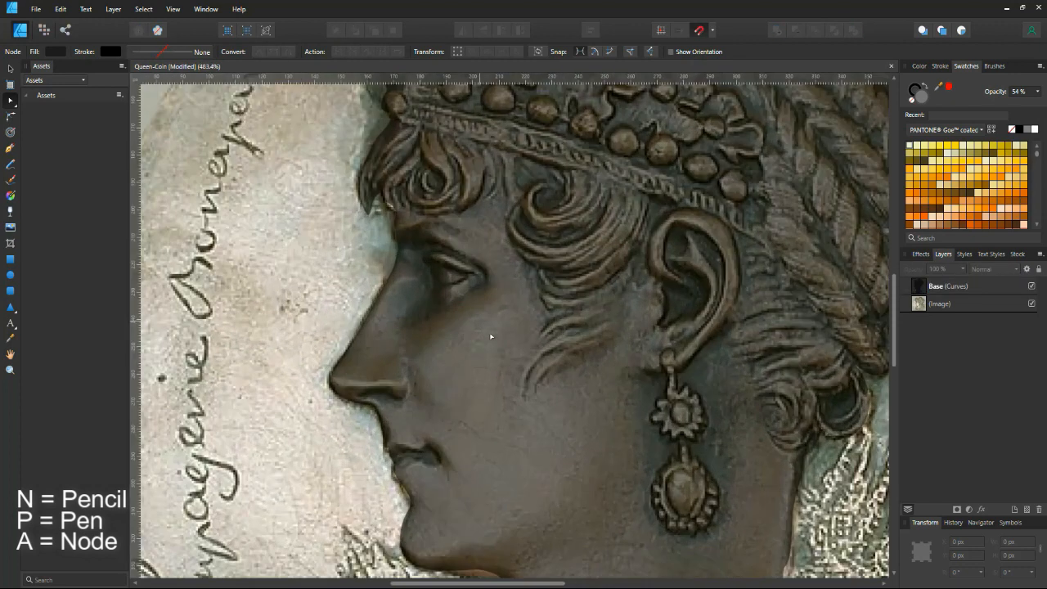
Trace the nose as a closed filled shape with the Pencil tool, from the bridge around the tip and nostril.
click(12, 164)
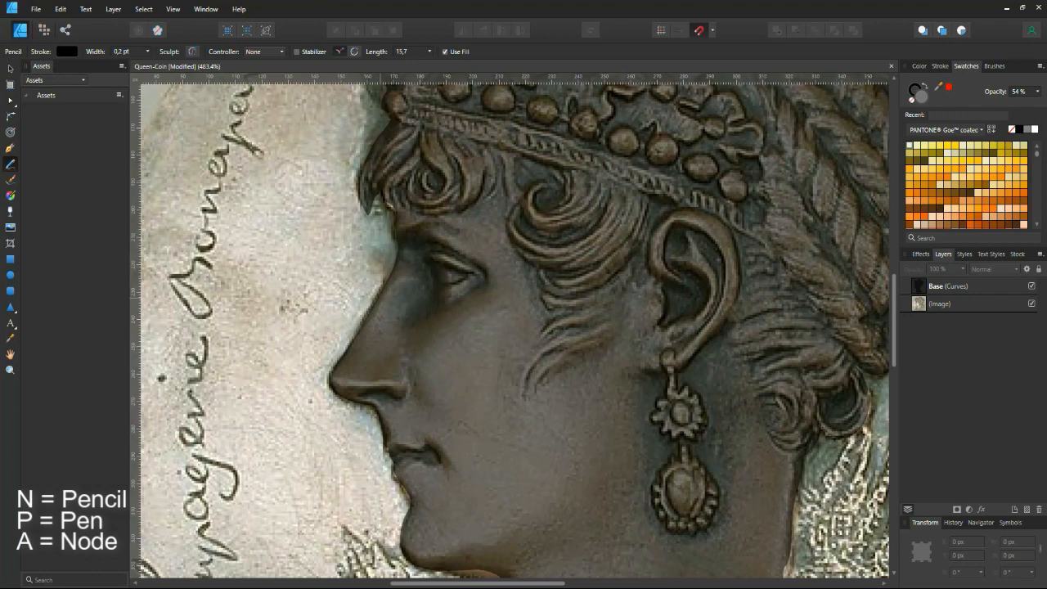
drag(380, 298, 382, 397)
key(ctrl+z)
scroll(382, 397, up, 3)
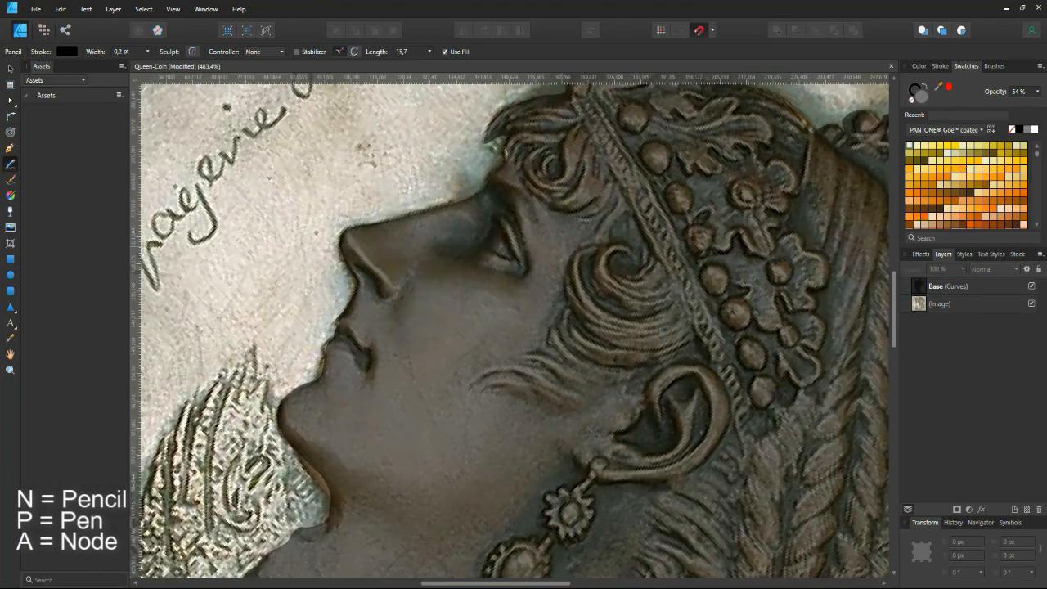
mouse_move(344, 237)
mouse_down()
mouse_move(405, 219)
mouse_move(401, 267)
mouse_move(381, 300)
mouse_move(442, 210)
mouse_up()
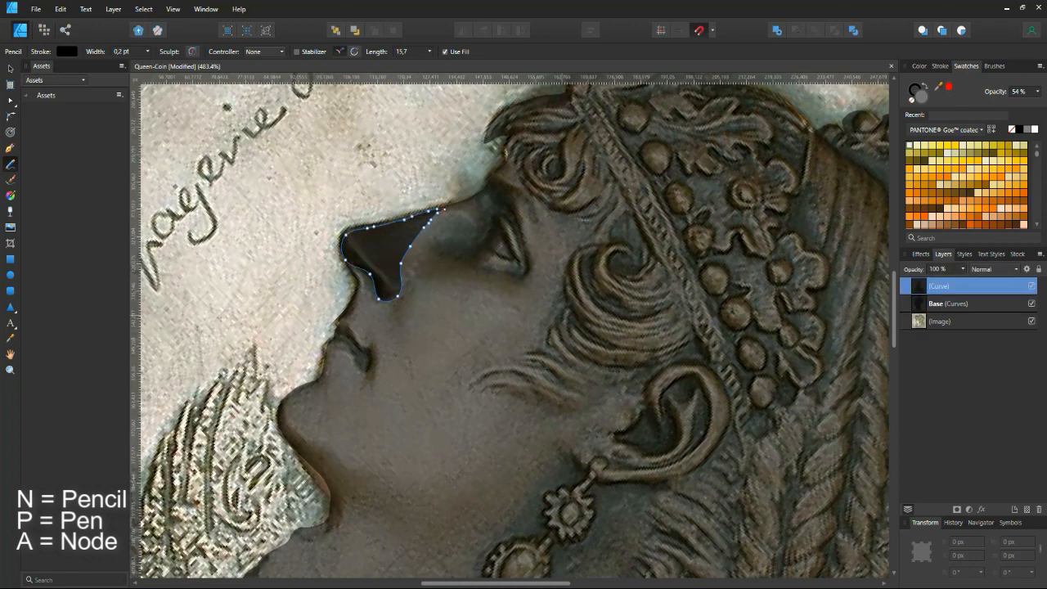
Adjust the nose shape's nodes along the bridge so its outline follows the profile edge up to the pointed end.
key(a)
drag(367, 228, 363, 225)
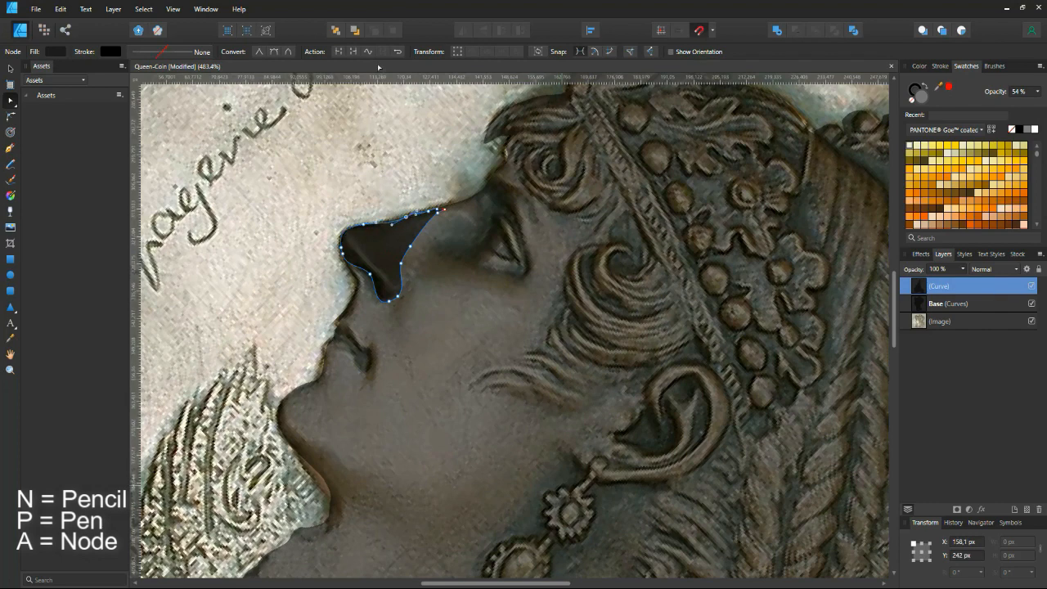
scroll(370, 59, down, 3)
scroll(359, 314, up, 3)
drag(398, 274, 409, 246)
scroll(386, 275, up, 5)
drag(372, 333, 370, 331)
drag(292, 473, 289, 471)
drag(337, 424, 324, 418)
drag(364, 350, 358, 348)
drag(409, 247, 417, 252)
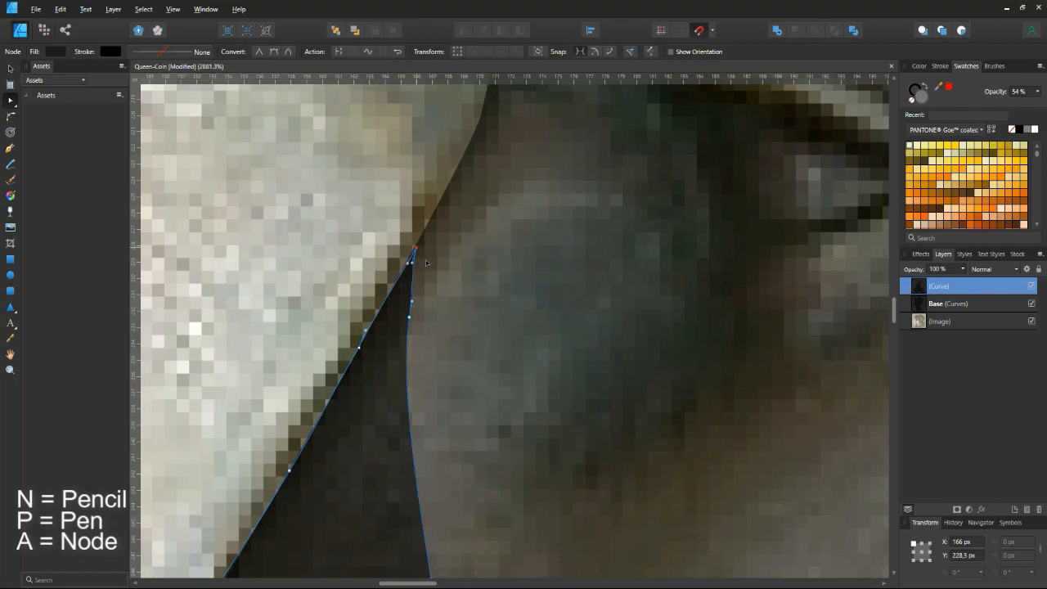
Move the nodes around the tip of the nose to fit the shape to the profile edge.
scroll(395, 399, down, 4)
scroll(434, 409, left, 4)
scroll(456, 419, down, 2)
drag(408, 410, 402, 416)
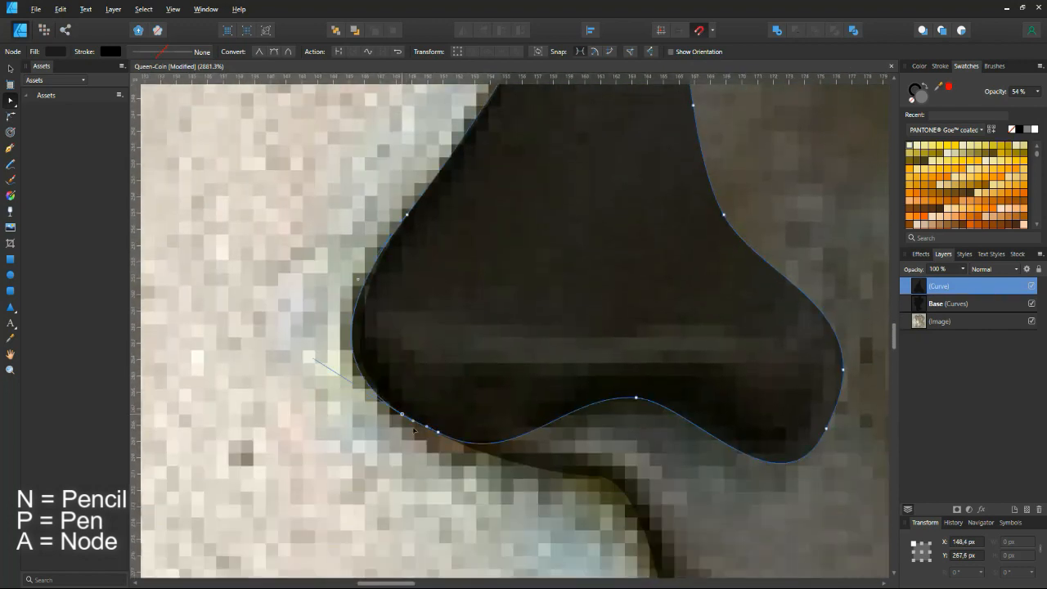
scroll(331, 422, down, 8)
click(340, 435)
Rename the nose curve's layer to Nose and deselect it.
click(939, 289)
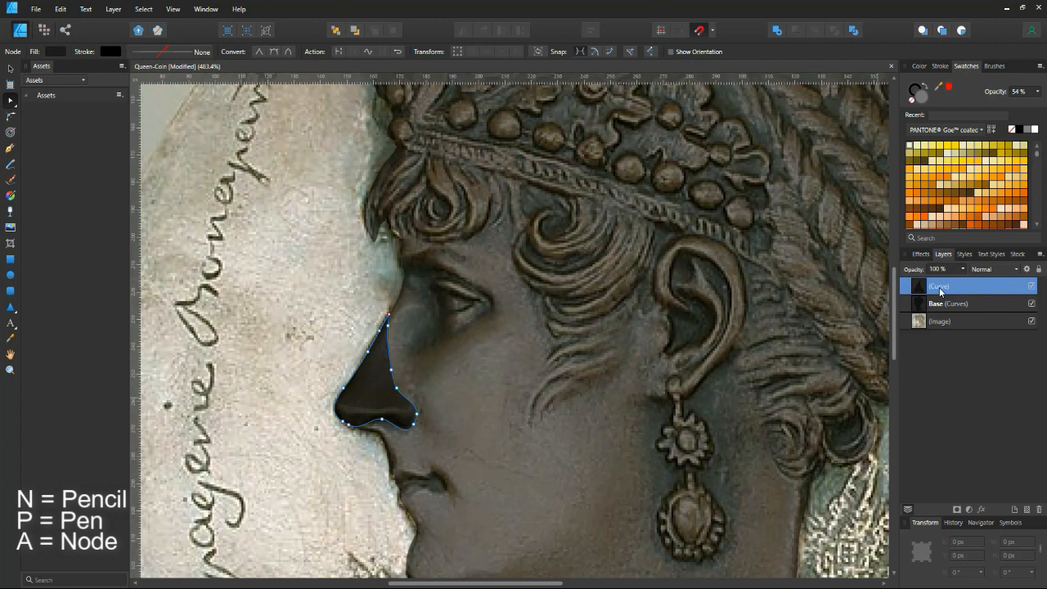
double_click(940, 287)
text(Nose)
key(Return)
key(ctrl+d)
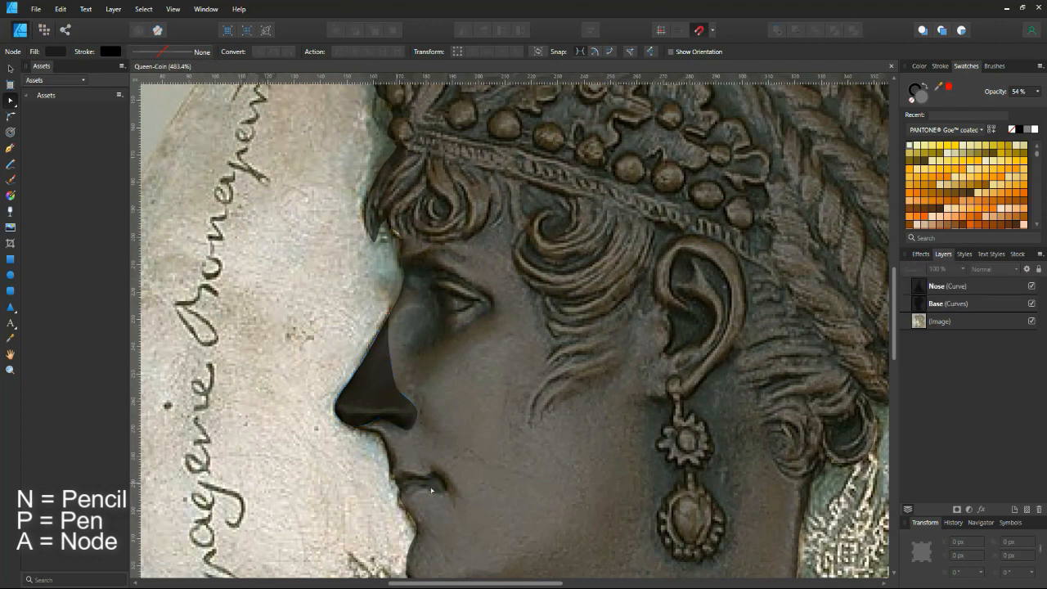
Trace the upper lip and the lower lip as two separate closed shapes with the Pencil tool.
scroll(436, 390, down, 2)
scroll(437, 389, up, 4)
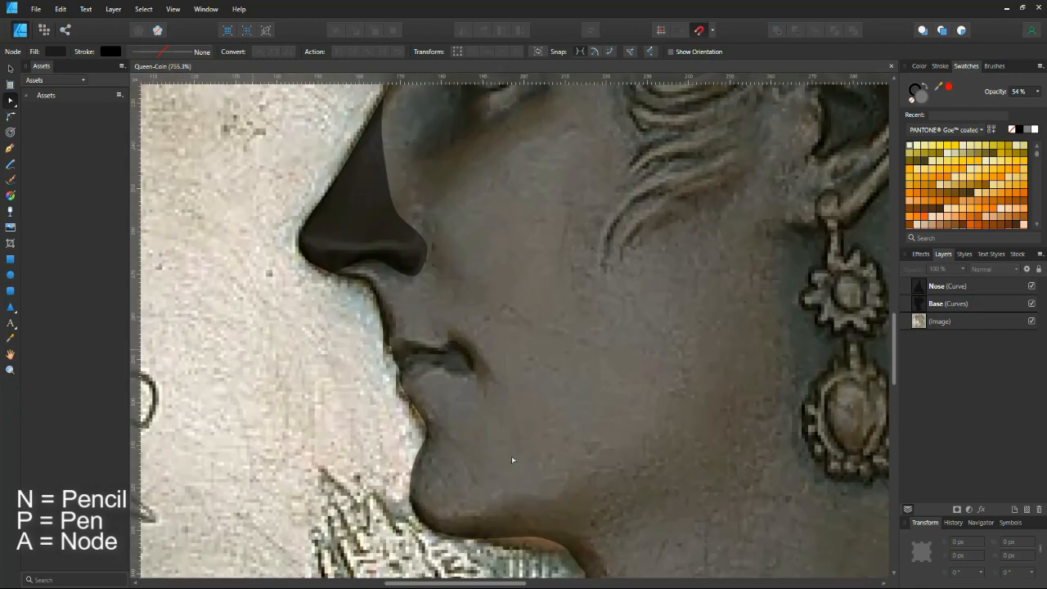
click(11, 163)
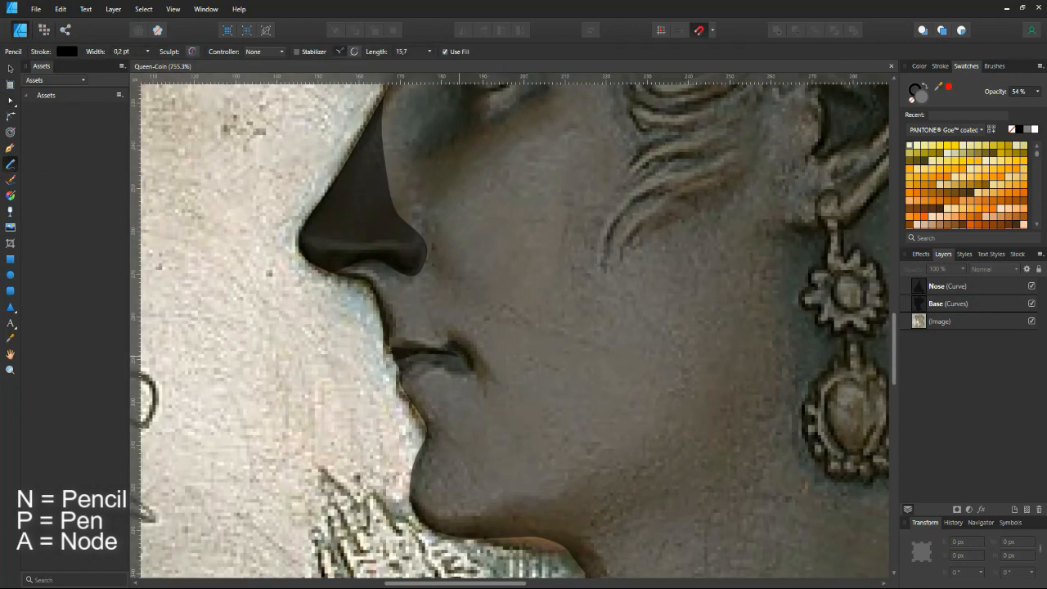
drag(391, 336, 398, 354)
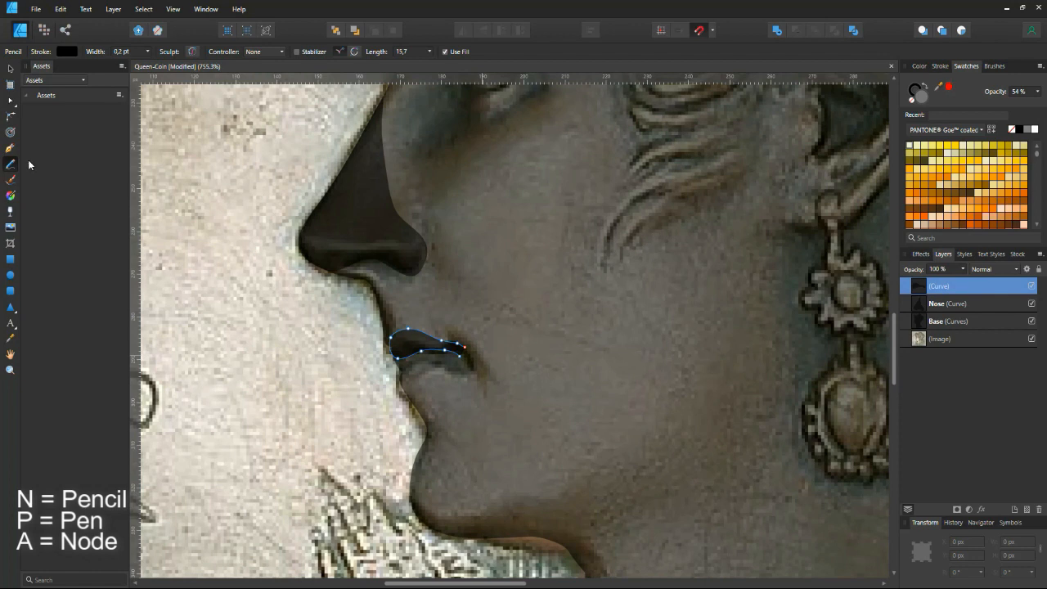
drag(461, 370, 460, 371)
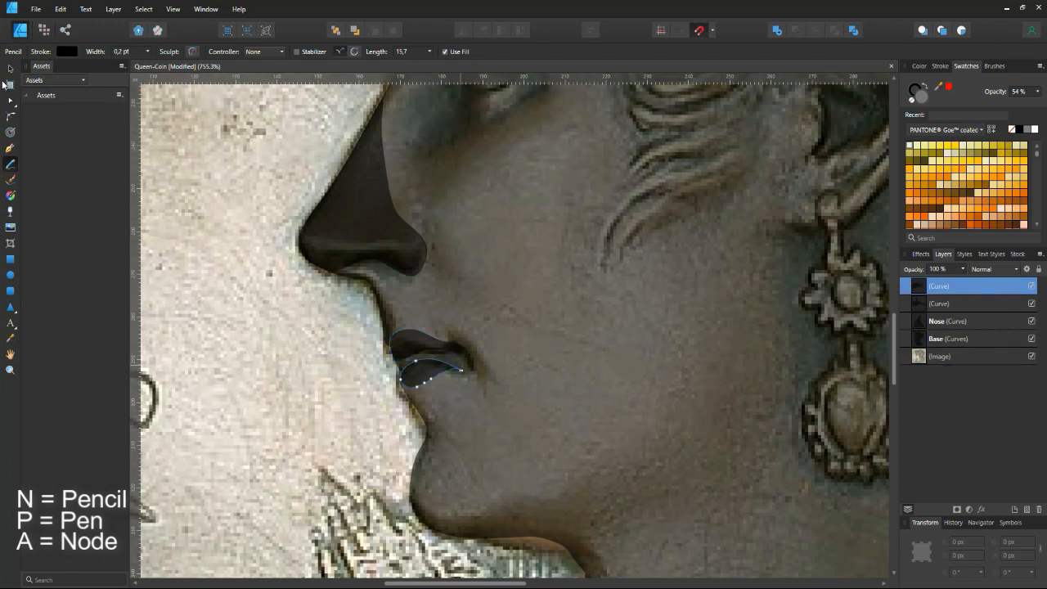
Refine the upper lip's nodes, merging its inner end into a single point at the corner of the mouth.
click(8, 99)
scroll(389, 353, up, 4)
click(466, 318)
click(557, 330)
key(Delete)
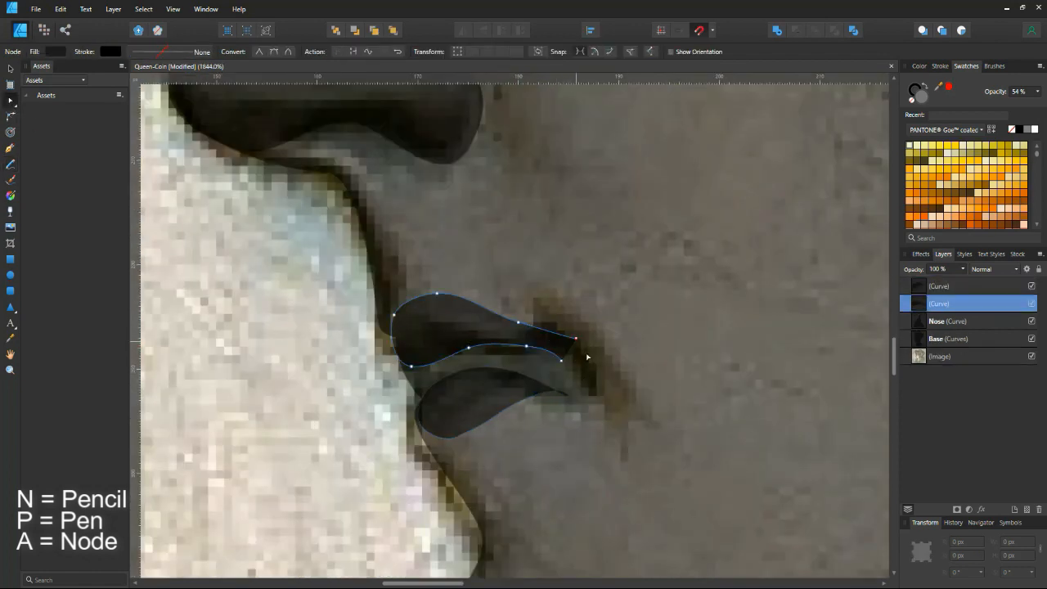
drag(576, 337, 560, 360)
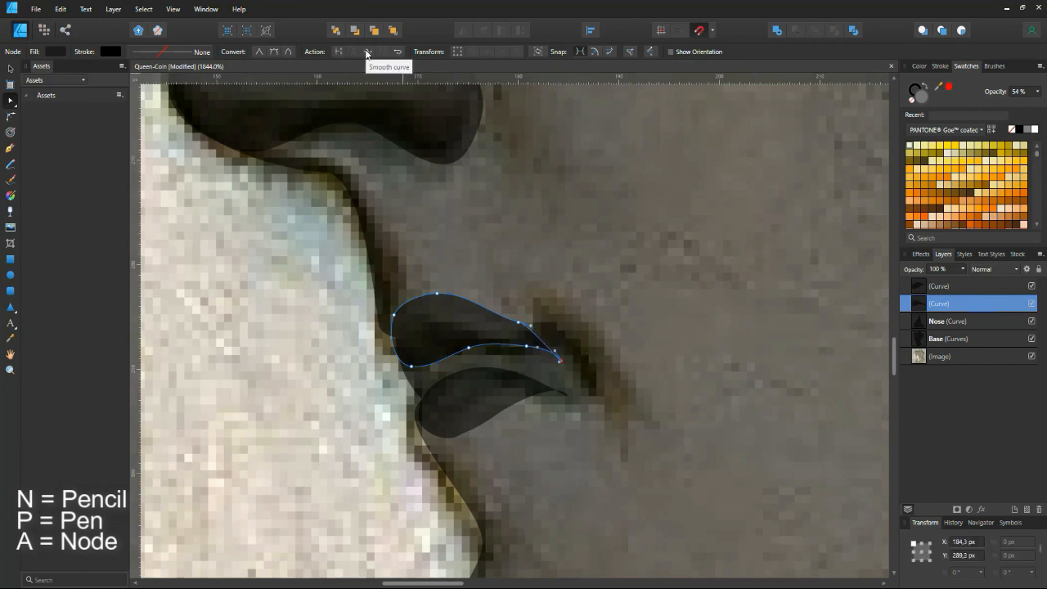
click(515, 226)
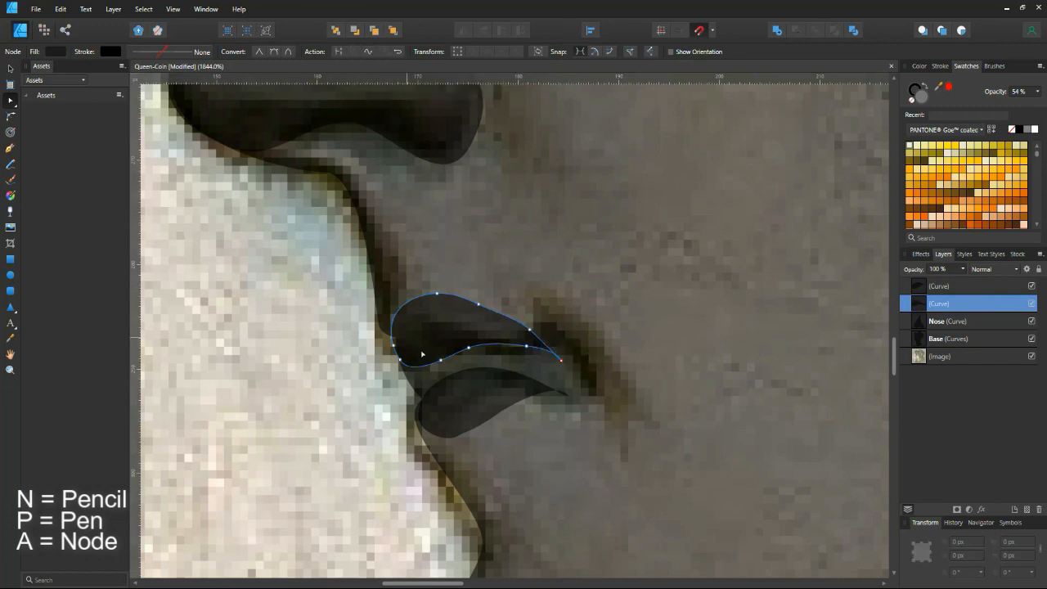
mouse_move(393, 346)
mouse_down()
mouse_move(386, 351)
mouse_move(395, 349)
mouse_up()
Delete the upper lip curve and select the lower lip shape.
mouse_move(350, 291)
mouse_down()
mouse_move(411, 334)
mouse_move(490, 353)
mouse_up()
key(Delete)
key(Delete)
click(406, 350)
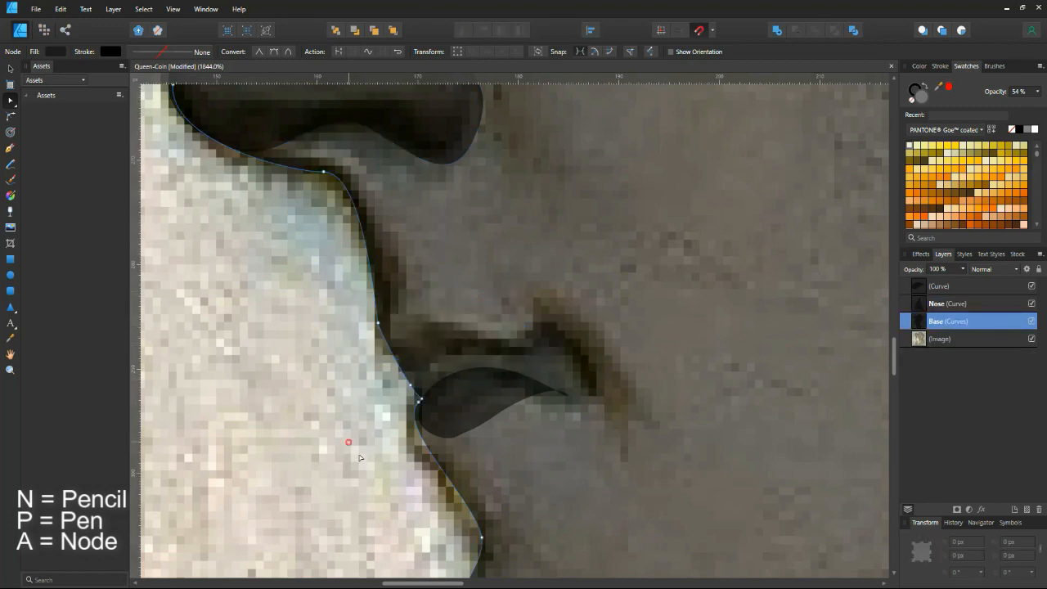
click(460, 437)
click(460, 437)
Redraw the upper lip as a closed shape above the lower lip with the Pencil tool and deselect it.
scroll(460, 437, down, 8)
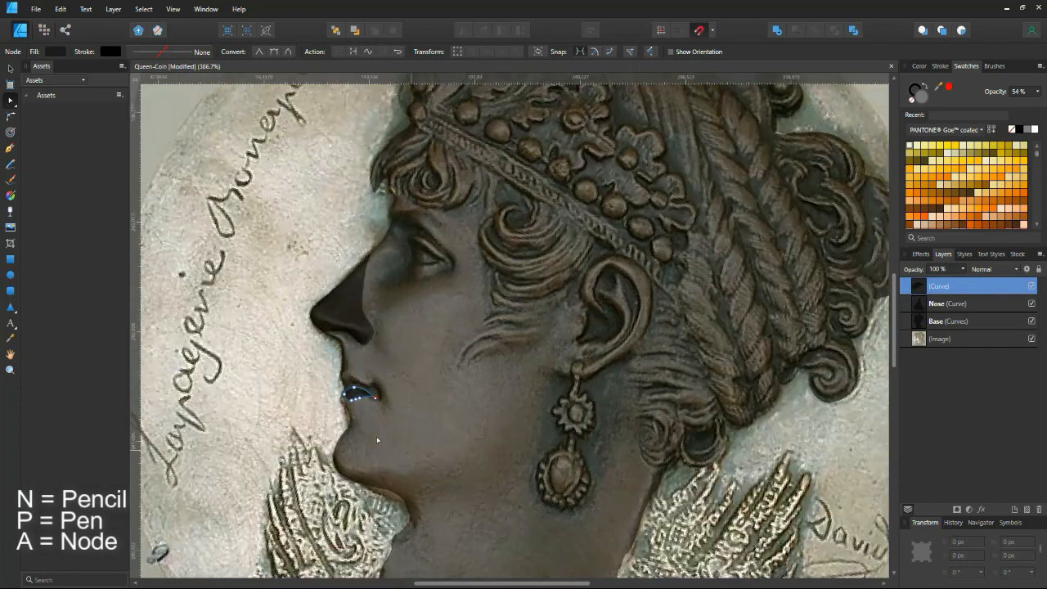
scroll(461, 344, up, 1)
scroll(461, 344, up, 4)
click(11, 164)
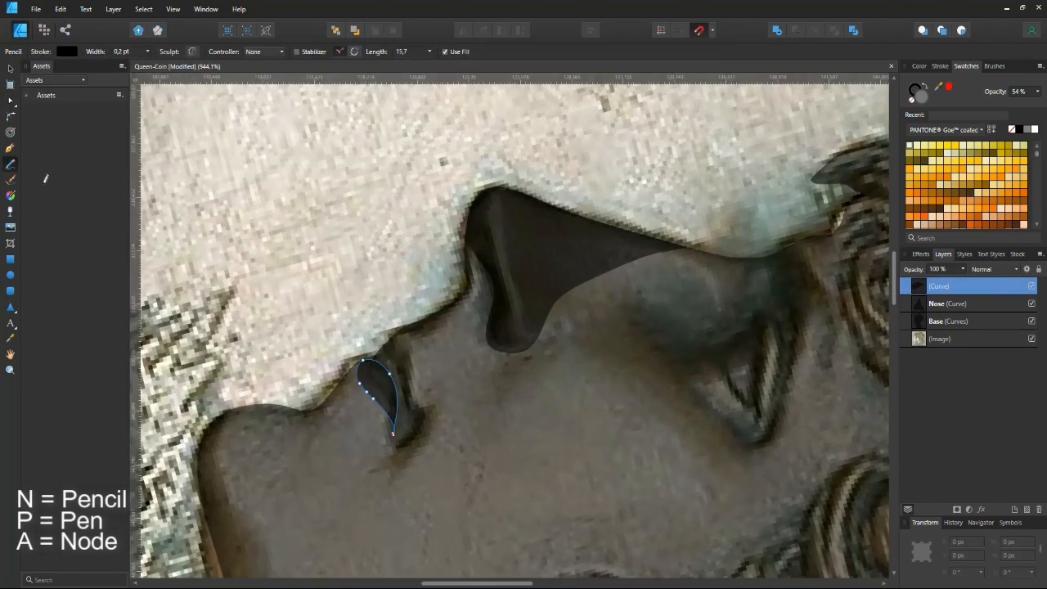
mouse_move(409, 420)
mouse_down()
mouse_move(414, 350)
mouse_move(390, 365)
mouse_up()
drag(395, 432, 403, 439)
key(Escape)
Trace both eyelids as one closed V-shaped outline around the eye with the Pencil tool and deselect it.
scroll(468, 384, down, 6)
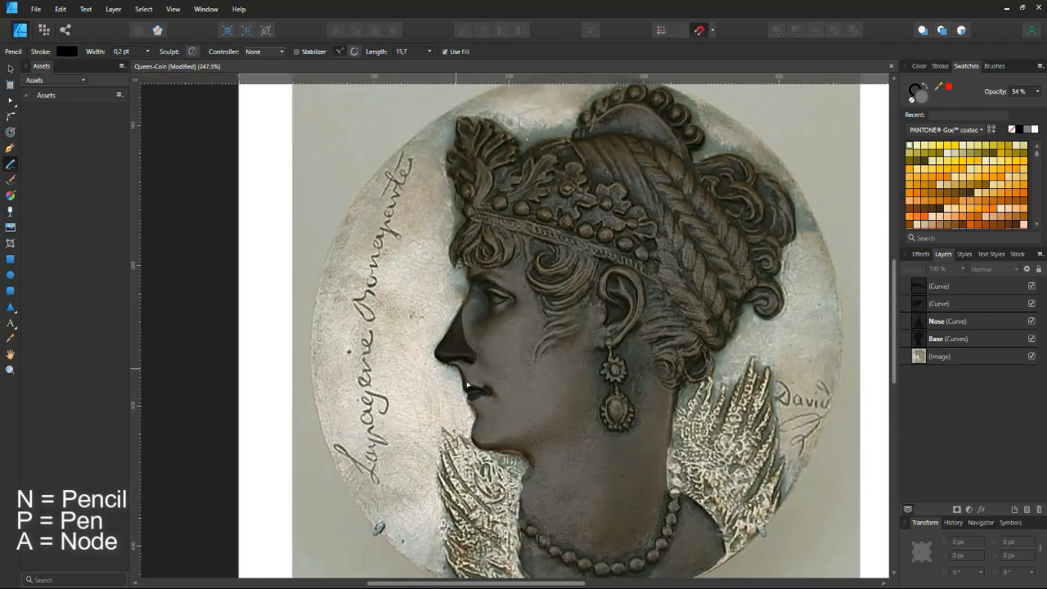
scroll(468, 385, up, 6)
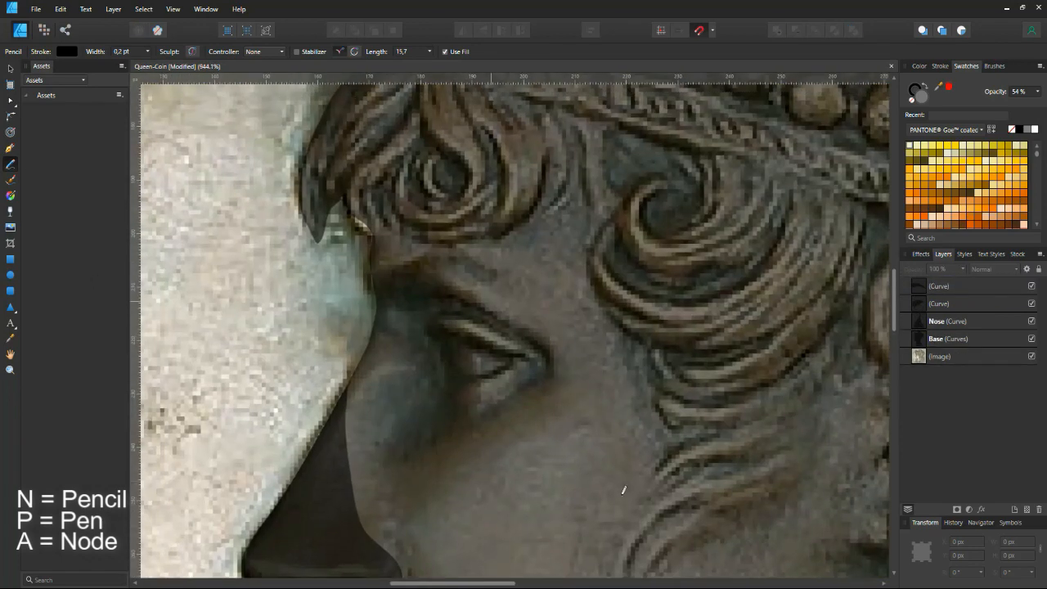
mouse_move(439, 333)
mouse_down()
mouse_move(518, 329)
mouse_move(544, 378)
mouse_move(436, 414)
mouse_move(522, 360)
mouse_up()
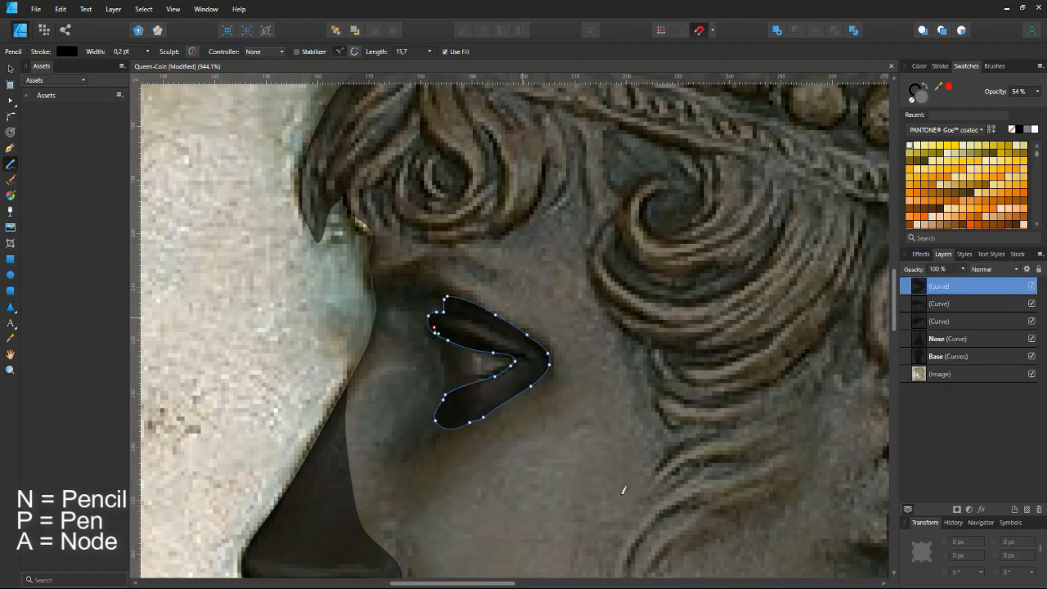
key(Escape)
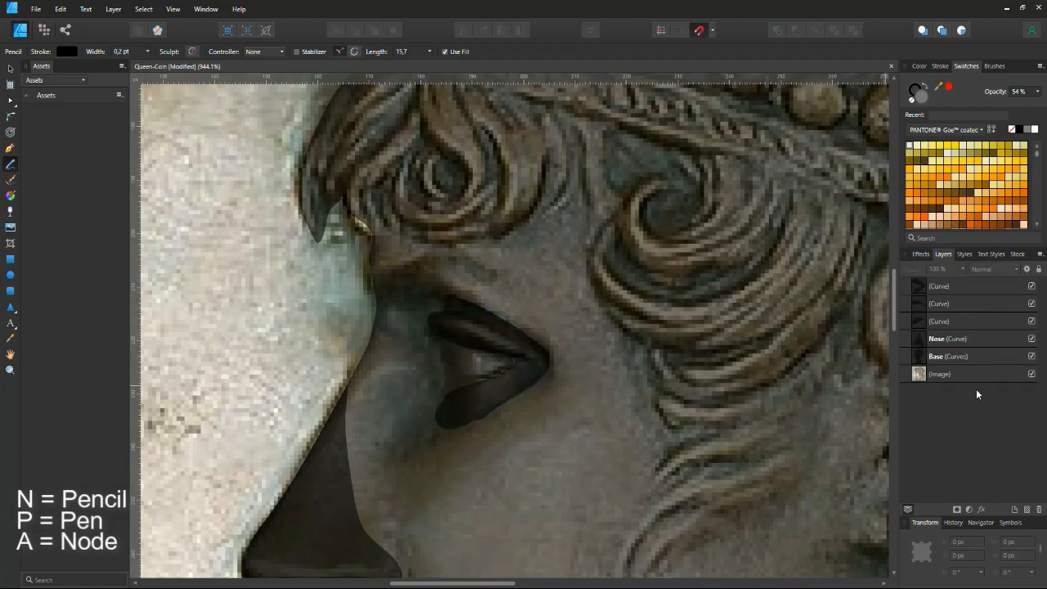
Rename the upper lip's layer to Lip Top and the lower lip's layer to Lip Bootom.
scroll(607, 405, down, 5)
drag(614, 409, 586, 368)
click(946, 307)
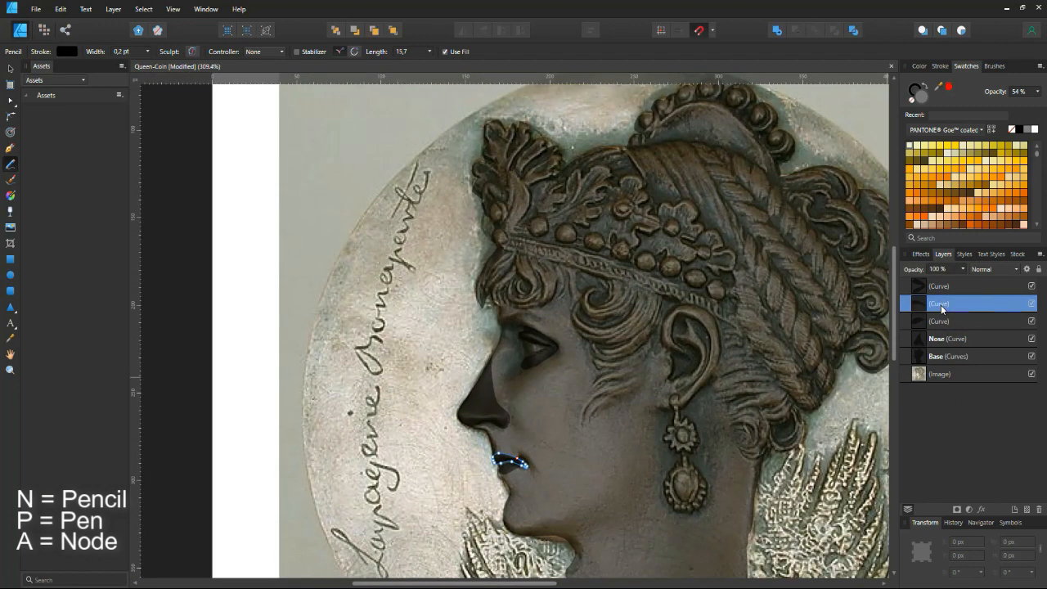
double_click(942, 308)
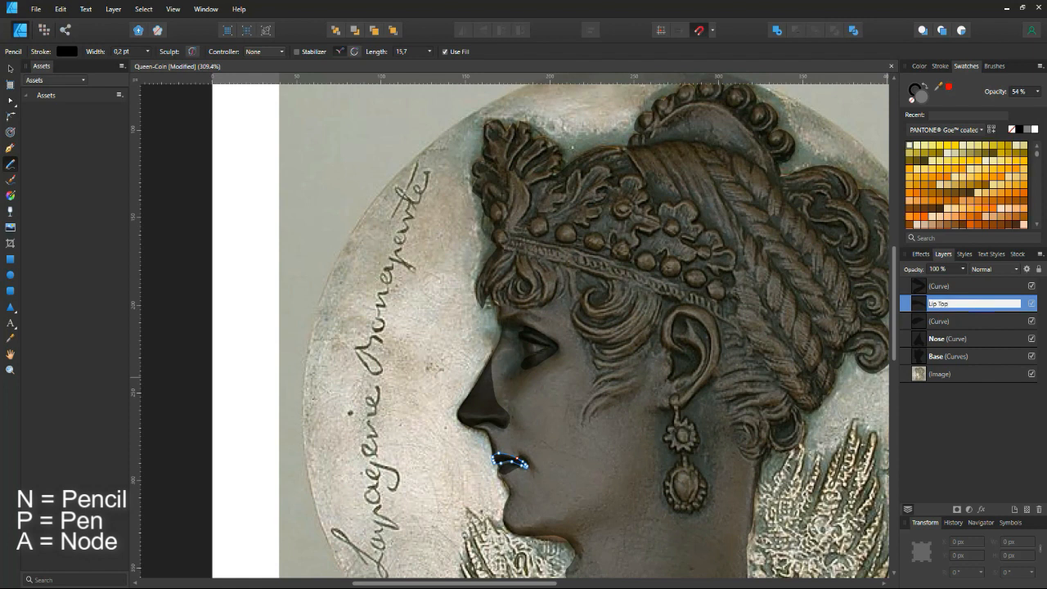
double_click(935, 320)
text(Lip Bootom)
key(Return)
Rename the eye curve's layer to Pupil and deselect it.
double_click(945, 287)
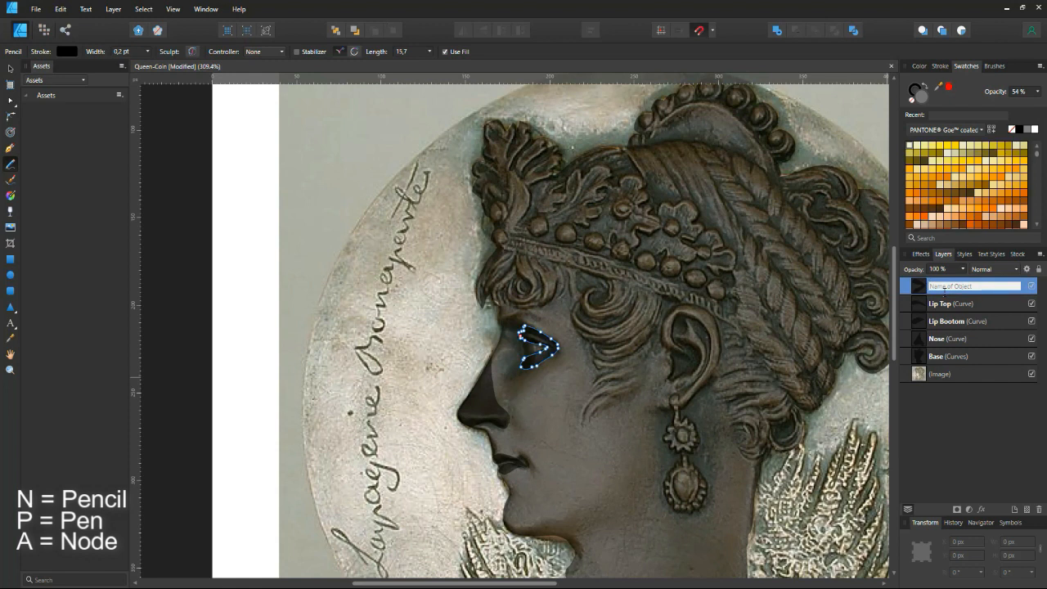
text(Pupil)
key(Return)
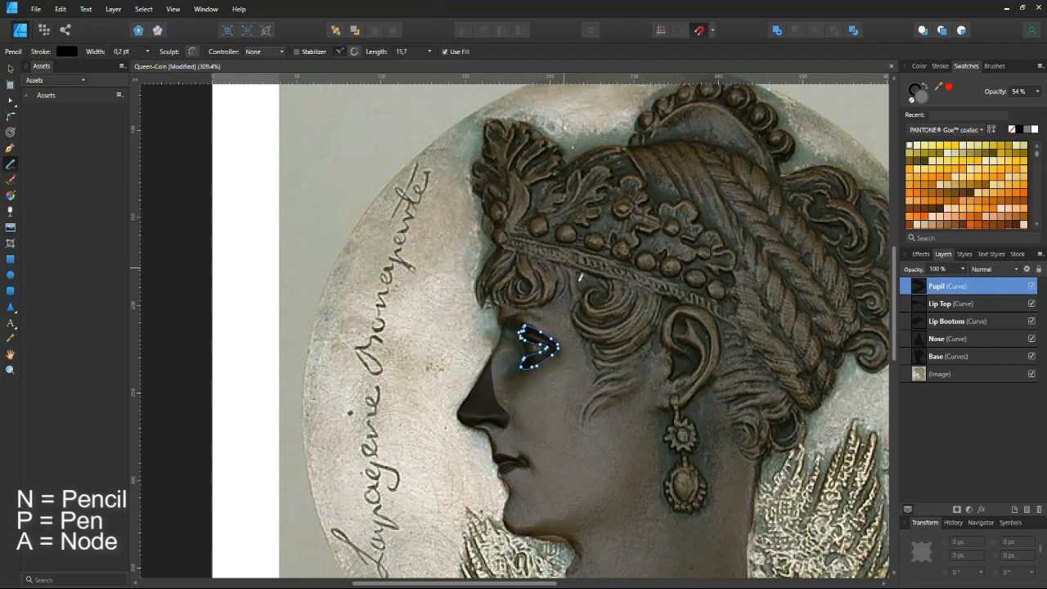
key(ctrl+d)
Trace the eyebrow as a thin closed shape with the Pencil tool, using a 40% fill opacity.
scroll(537, 328, up, 3)
mouse_move(467, 328)
mouse_down()
mouse_move(535, 308)
mouse_move(505, 332)
mouse_move(464, 337)
mouse_move(466, 329)
mouse_up()
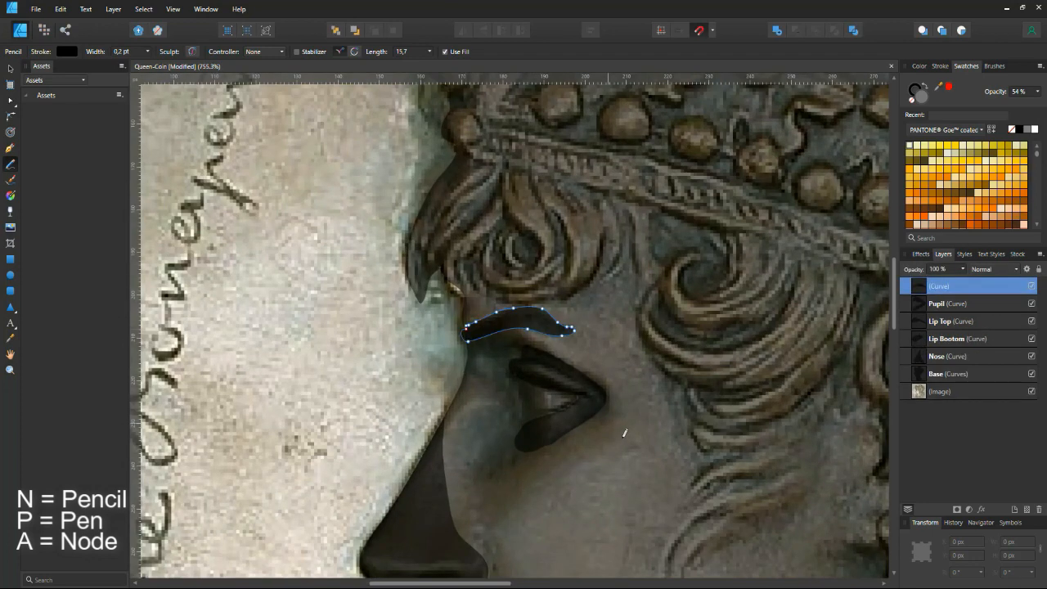
key(ctrl+z)
key(4)
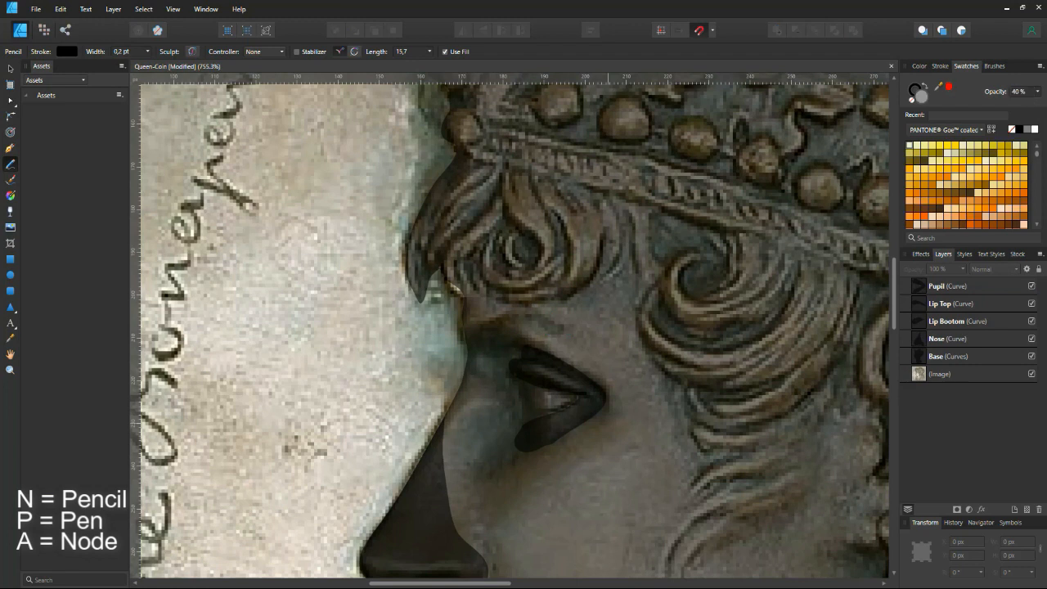
mouse_move(561, 328)
mouse_down()
mouse_move(476, 324)
mouse_move(565, 330)
mouse_up()
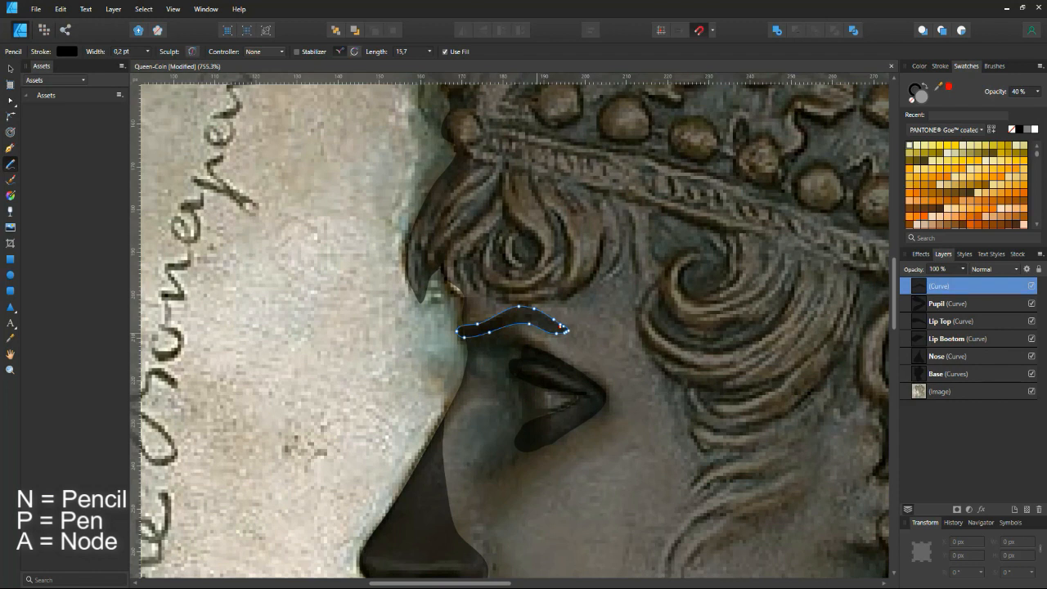
Rename the eyebrow curve's layer to Eye brow.
double_click(943, 286)
text(Eye brow)
key(Return)
Group all layers from Eye brow down to Base and name the group Face Base.
scroll(617, 334, down, 6)
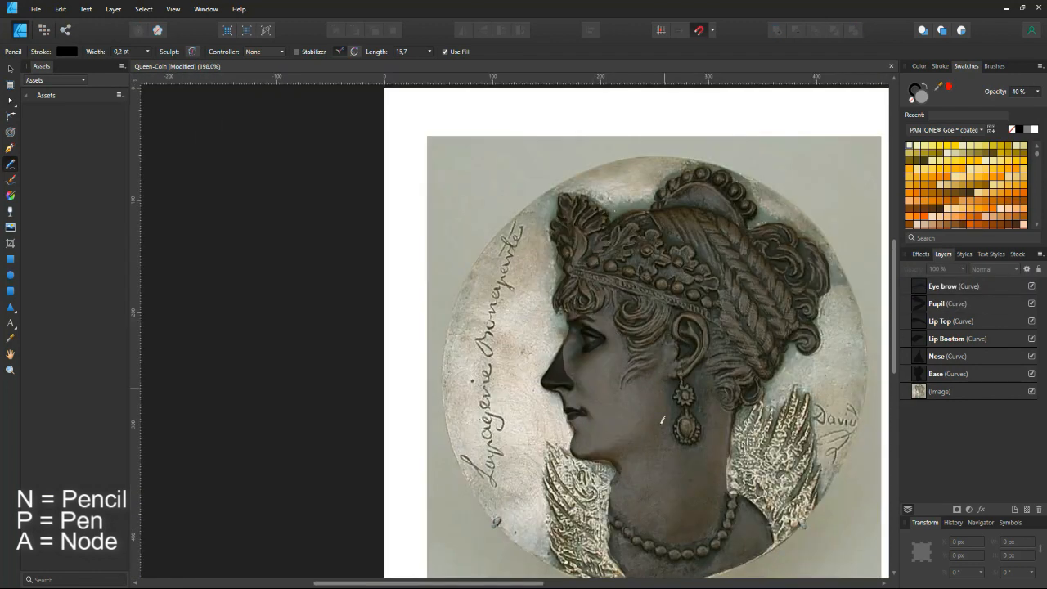
scroll(631, 445, up, 1)
scroll(728, 366, up, 2)
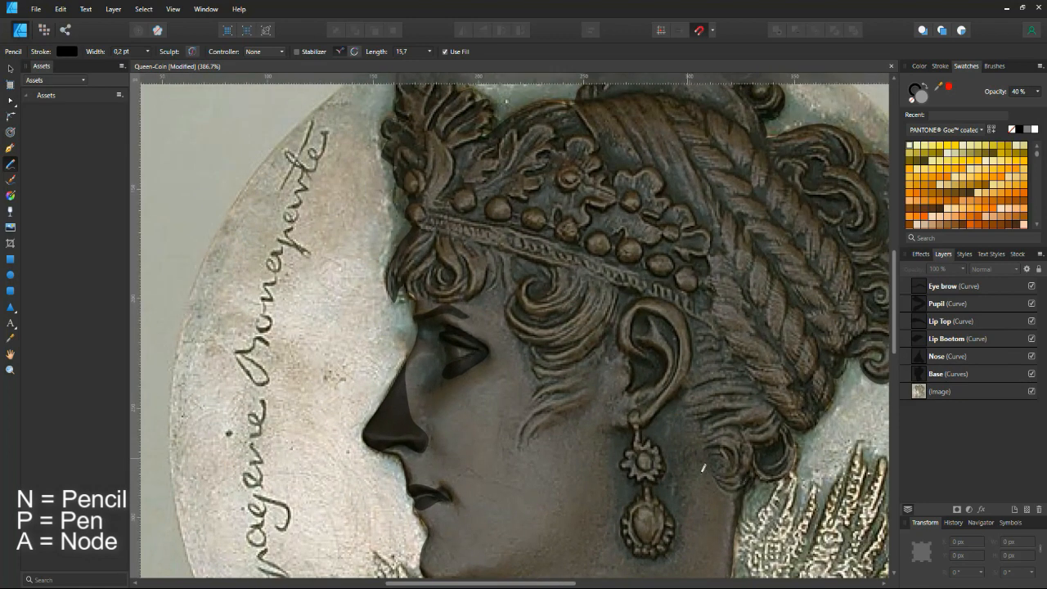
scroll(709, 468, down, 2)
click(952, 286)
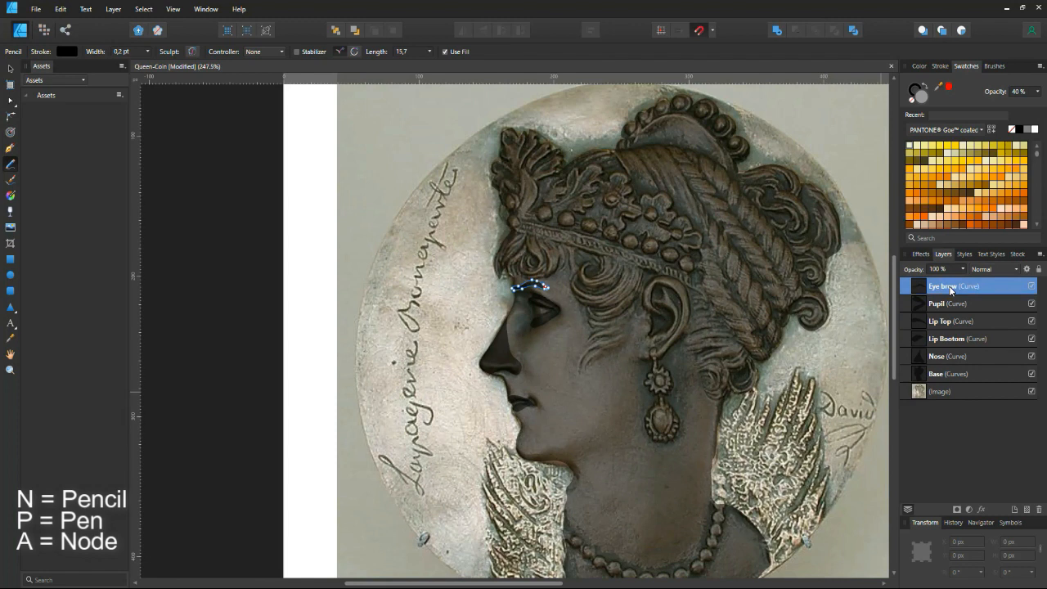
shift+click(956, 374)
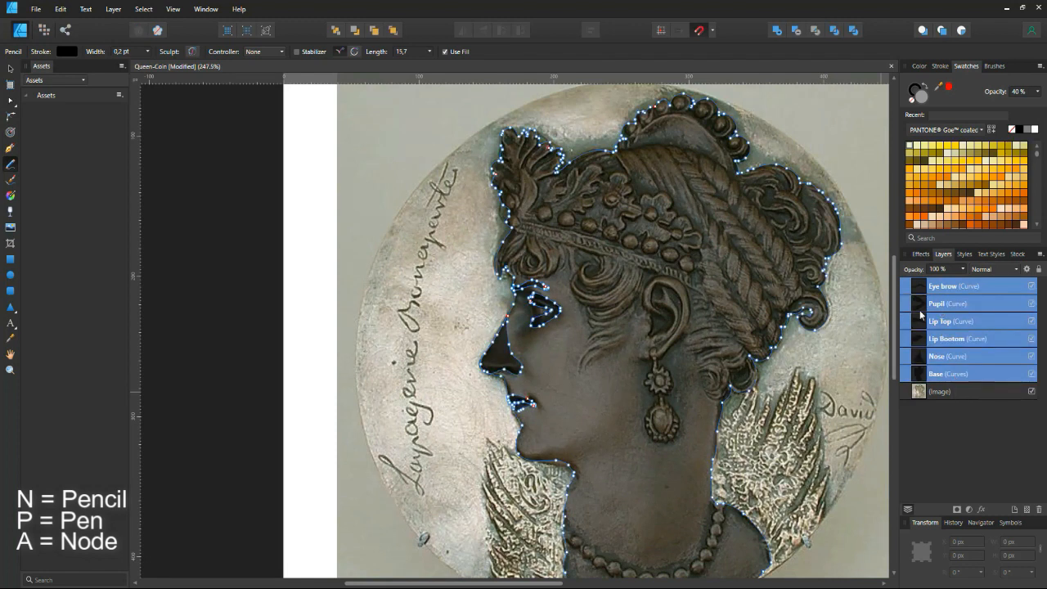
key(ctrl+g)
double_click(922, 288)
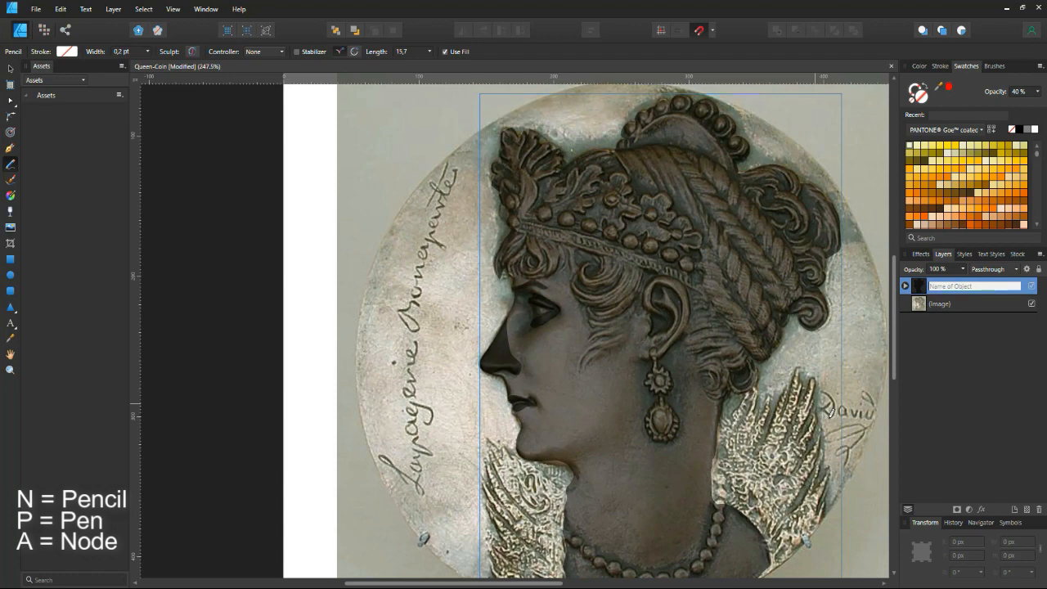
text(Face)
key(Return)
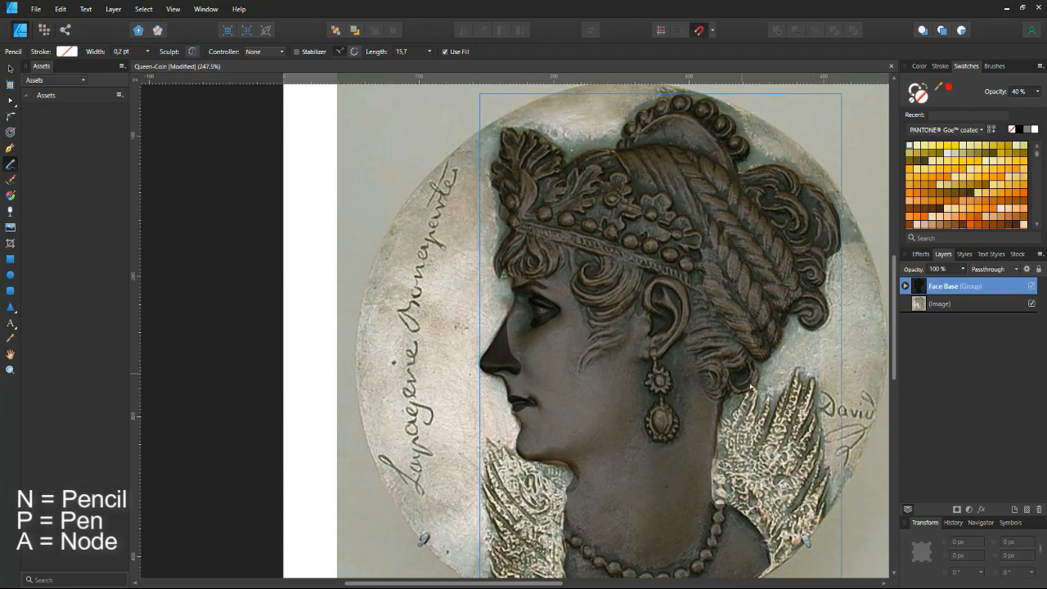
Trace the ear's outer rim with overlapping closed Pencil shapes and merge them into one curve.
scroll(830, 411, down, 2)
scroll(712, 334, up, 3)
scroll(709, 351, up, 3)
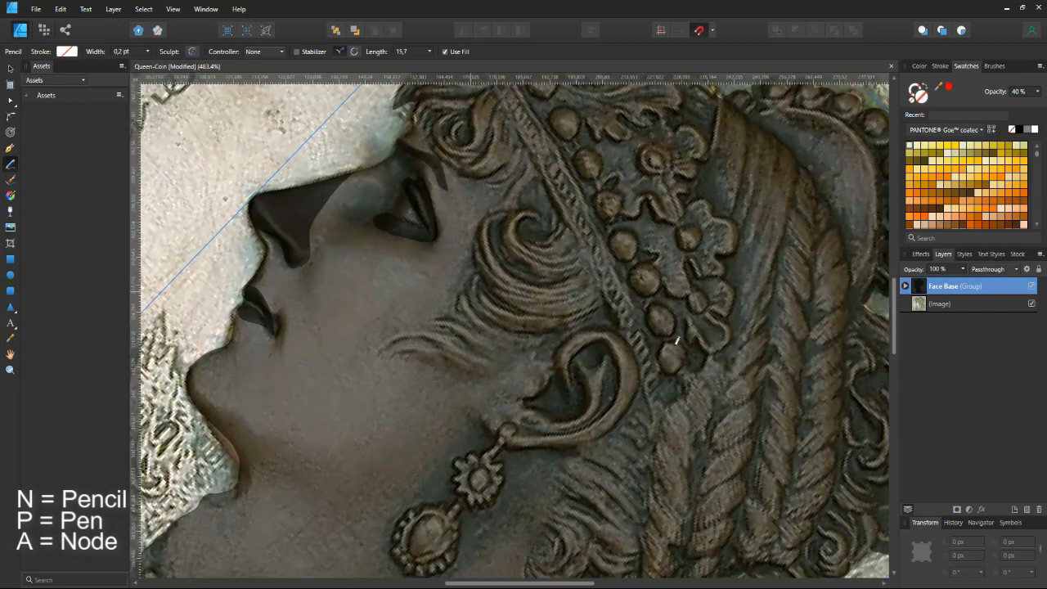
mouse_move(602, 342)
mouse_down()
mouse_move(577, 336)
mouse_move(604, 343)
mouse_move(626, 407)
mouse_up()
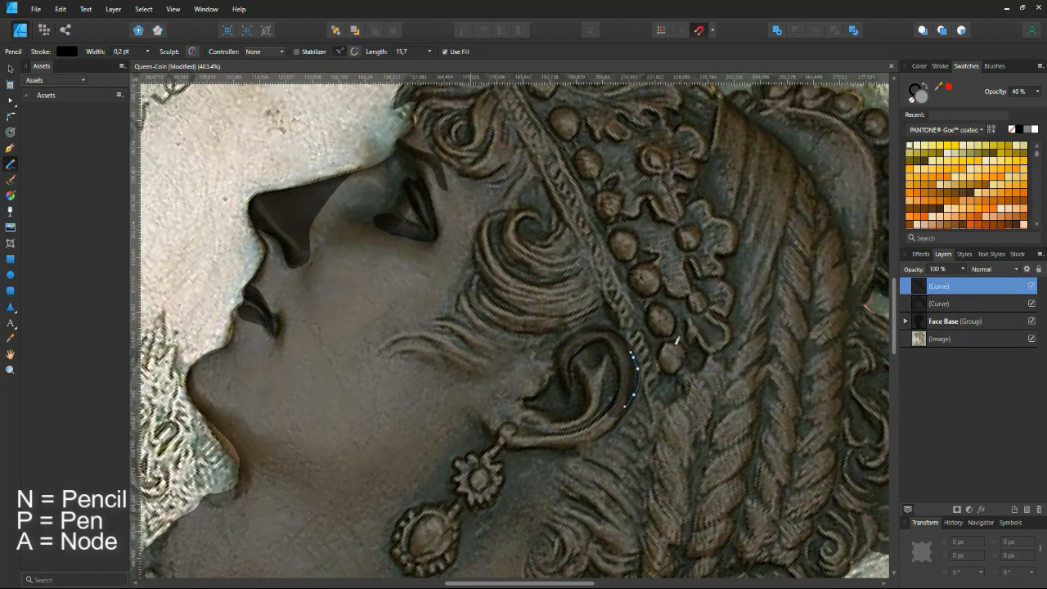
scroll(677, 341, up, 2)
mouse_move(632, 357)
mouse_down()
mouse_move(555, 428)
mouse_move(633, 383)
mouse_move(648, 352)
mouse_up()
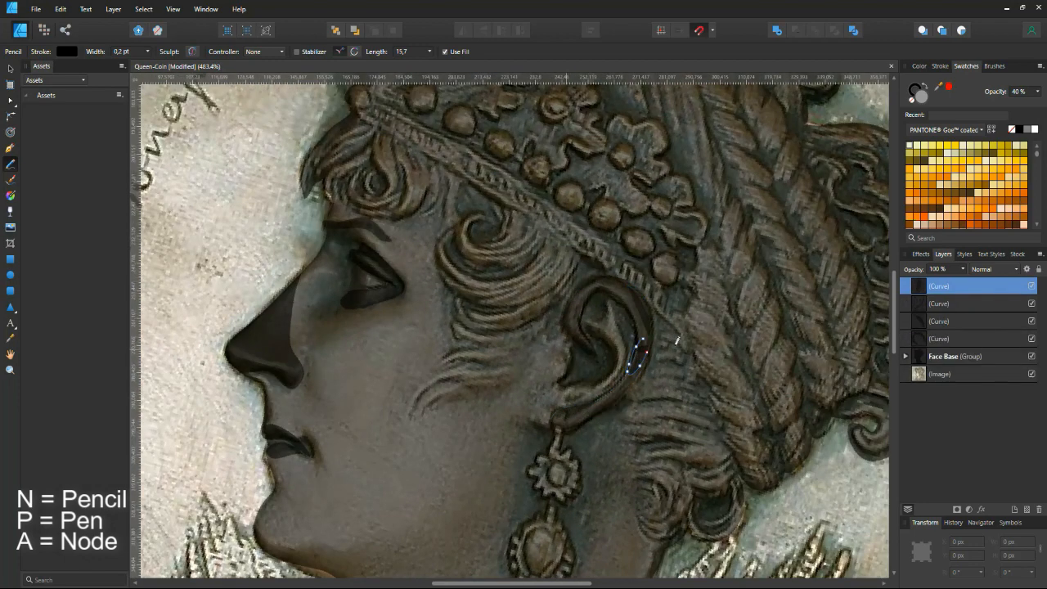
mouse_move(575, 404)
mouse_down()
mouse_move(556, 405)
mouse_move(585, 418)
mouse_up()
shift+click(939, 356)
click(777, 30)
Smooth the ear rim curve and reshape its outer edge with fewer nodes to follow the ear in the photo.
scroll(585, 368, up, 5)
key(a)
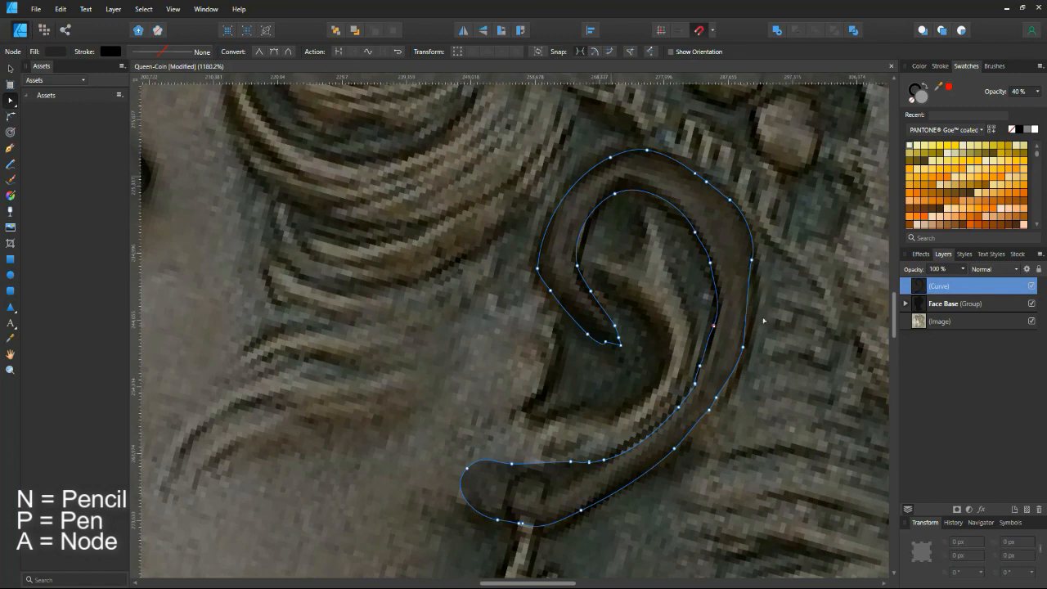
drag(757, 283, 766, 281)
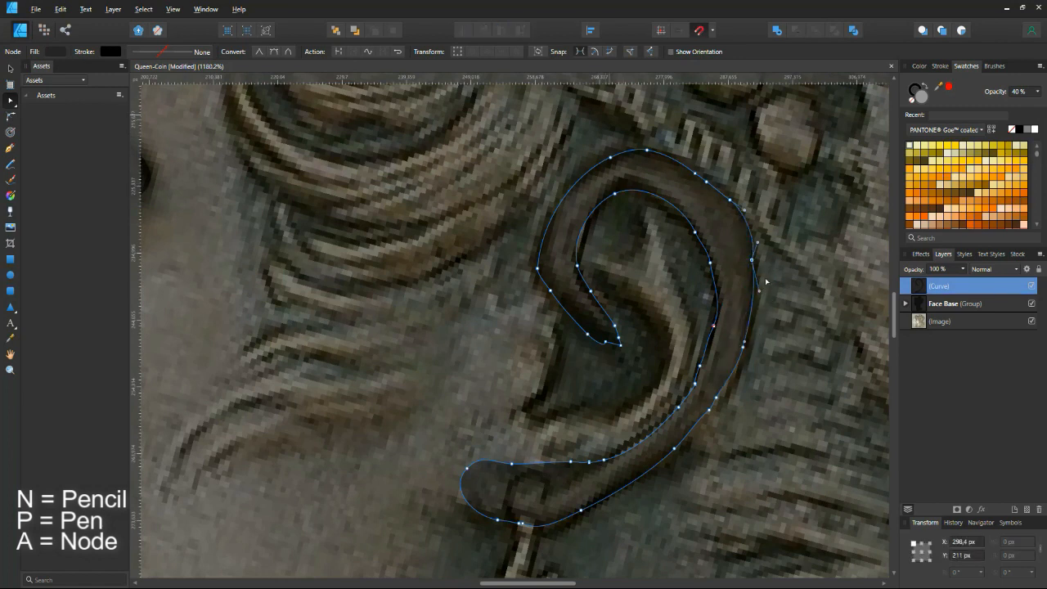
click(368, 51)
click(752, 262)
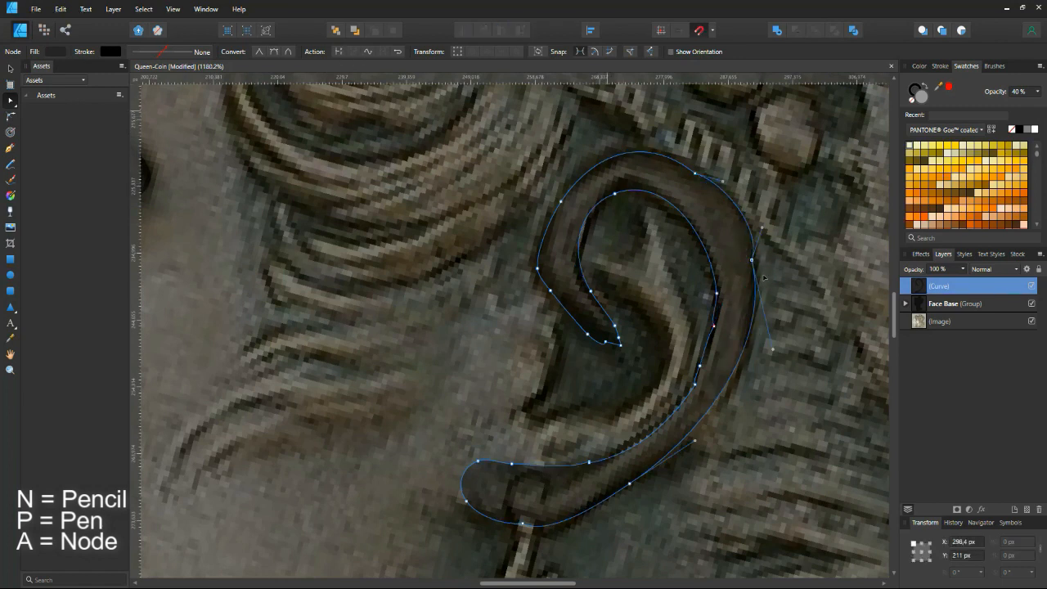
key(Delete)
drag(695, 173, 701, 169)
drag(696, 440, 860, 353)
click(764, 464)
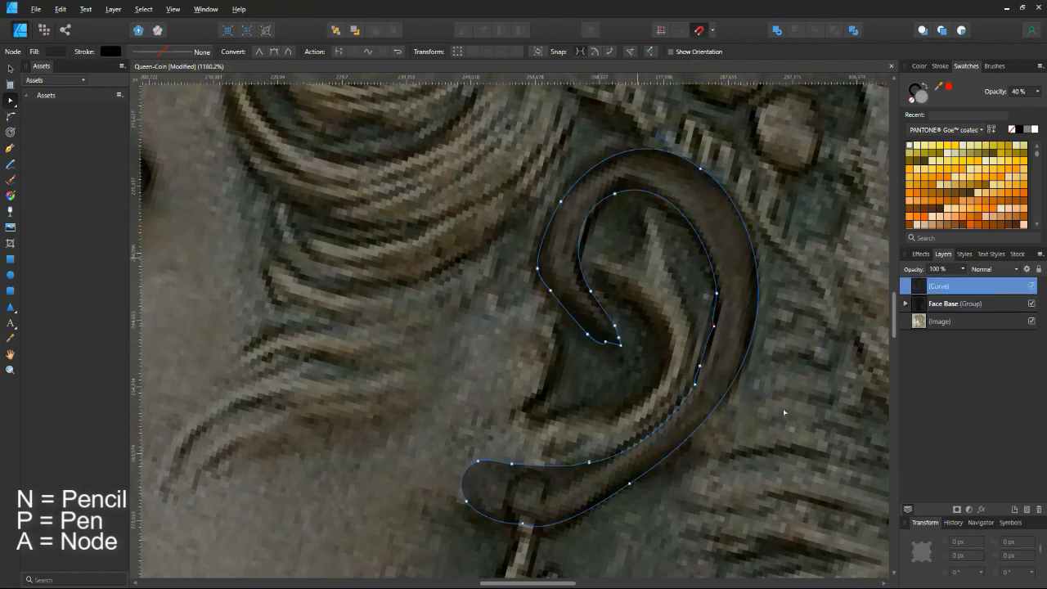
Refine the nodes at the inner tip and upper front edge of the ear rim curve.
scroll(643, 383, up, 5)
click(643, 383)
click(627, 363)
click(626, 379)
drag(619, 380, 611, 383)
scroll(612, 378, down, 5)
scroll(589, 361, up, 3)
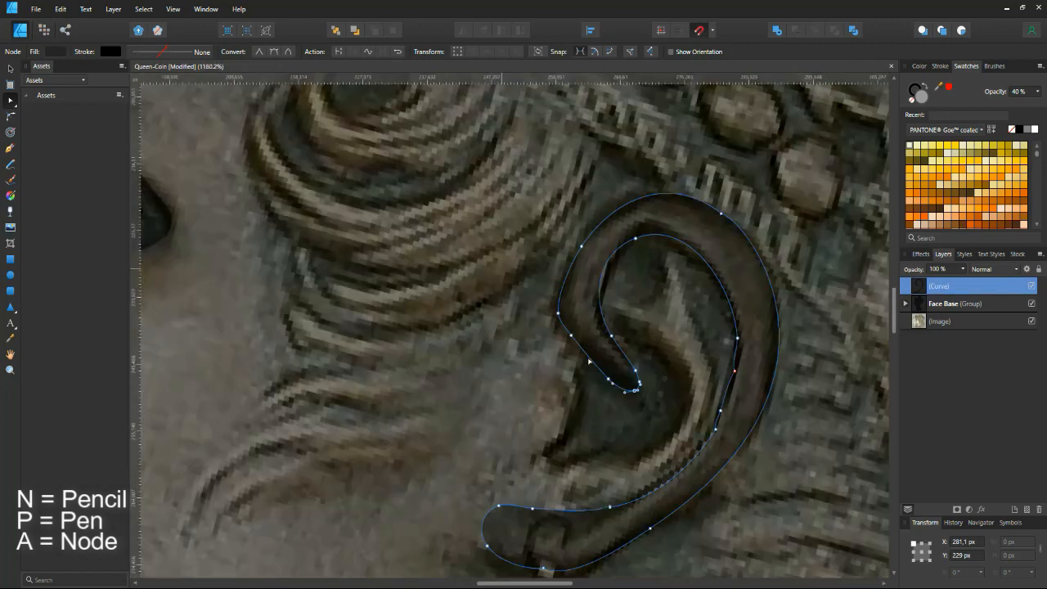
click(576, 348)
scroll(577, 348, down, 5)
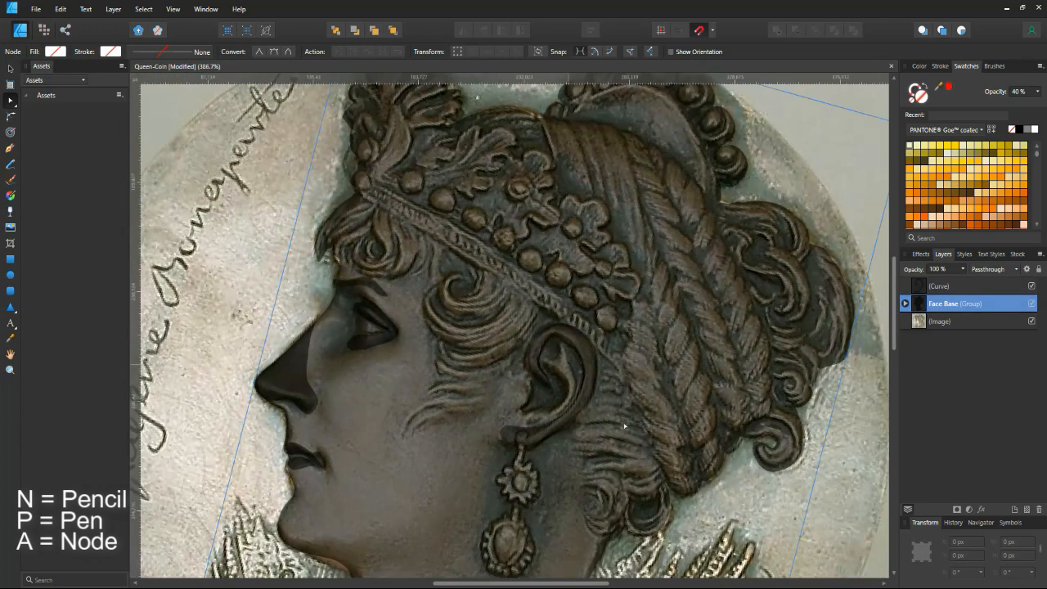
Trace the ridge inside the ear with overlapping closed Pencil shapes.
scroll(566, 394, up, 4)
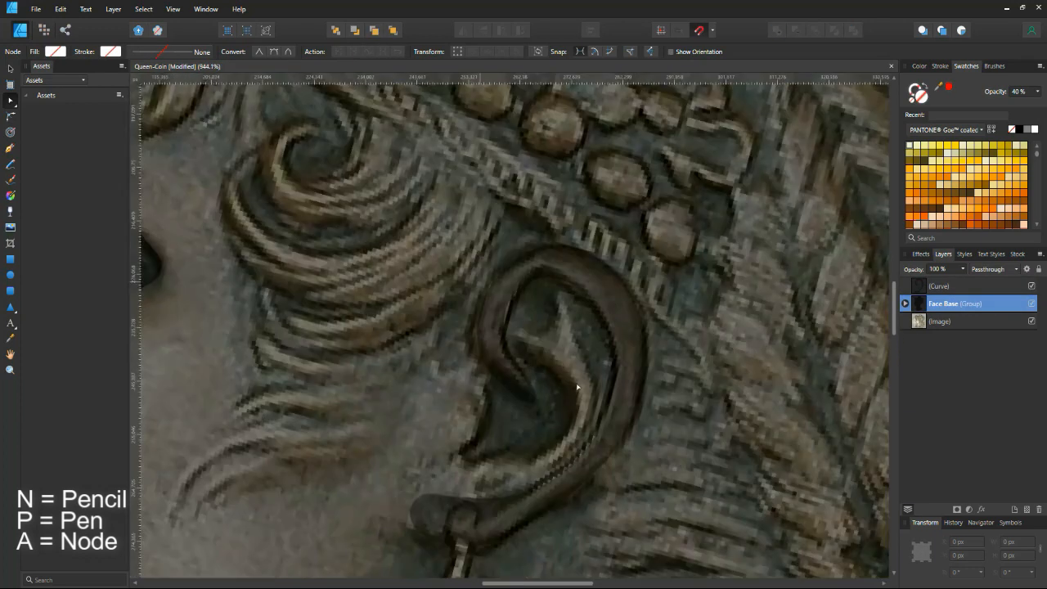
key(n)
mouse_move(564, 297)
mouse_down()
mouse_move(583, 349)
mouse_move(572, 456)
mouse_move(549, 455)
mouse_move(525, 347)
mouse_move(566, 296)
mouse_move(569, 349)
mouse_move(562, 336)
mouse_move(559, 354)
mouse_up()
Merge the three inner-ear ridge curves into a single shape, leaving the outer rim curve out.
shift+click(951, 340)
click(939, 287)
shift+click(941, 323)
click(937, 287)
click(939, 306)
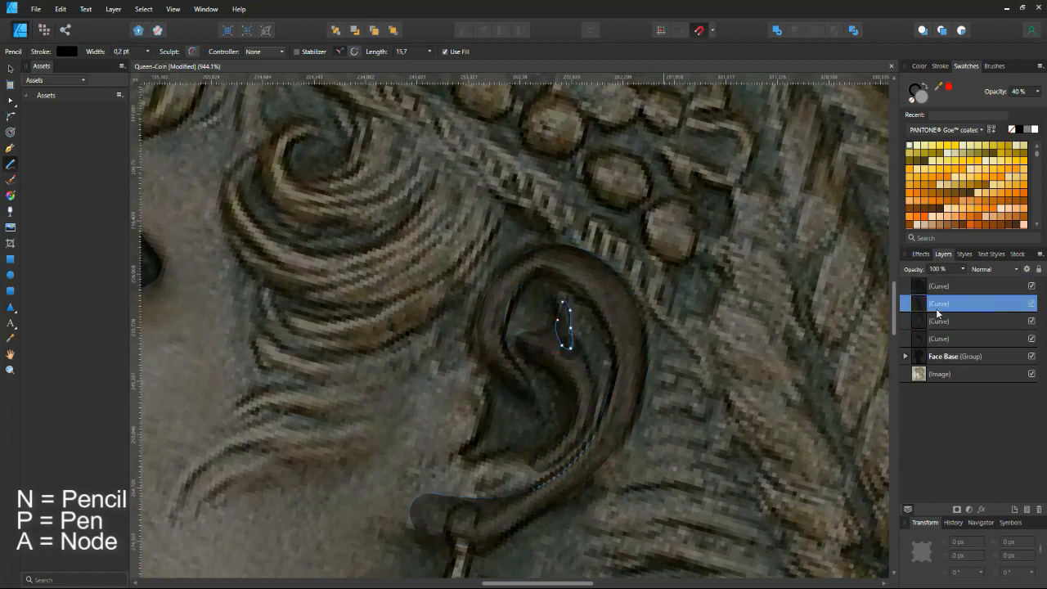
click(939, 323)
click(937, 340)
shift+click(944, 291)
click(944, 289)
shift+click(936, 318)
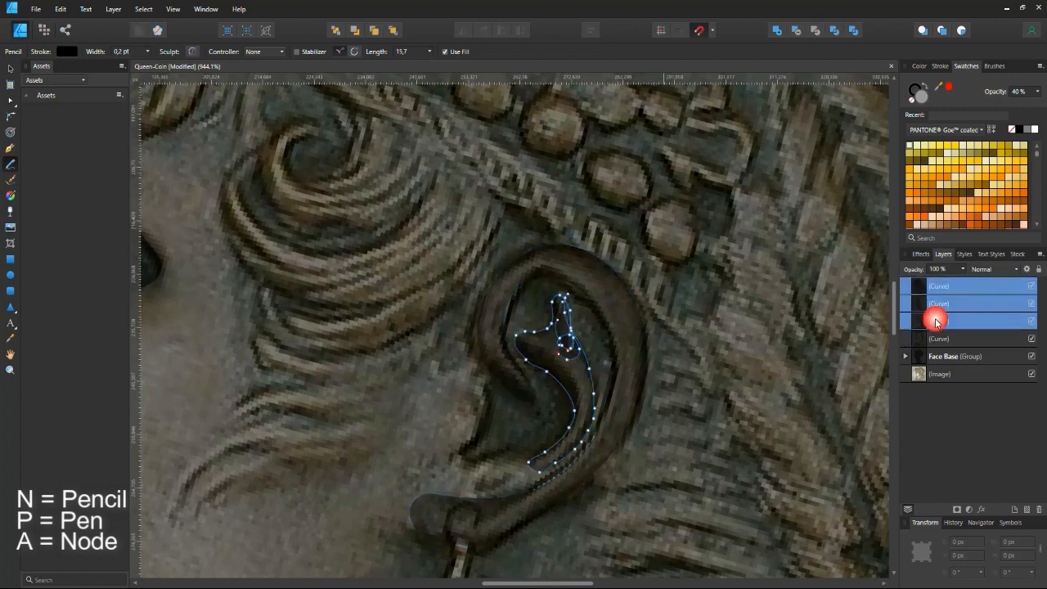
click(778, 30)
Delete the stray overlap nodes along the merged inner-ear ridge curve.
scroll(571, 318, up, 2)
click(11, 101)
scroll(568, 291, up, 3)
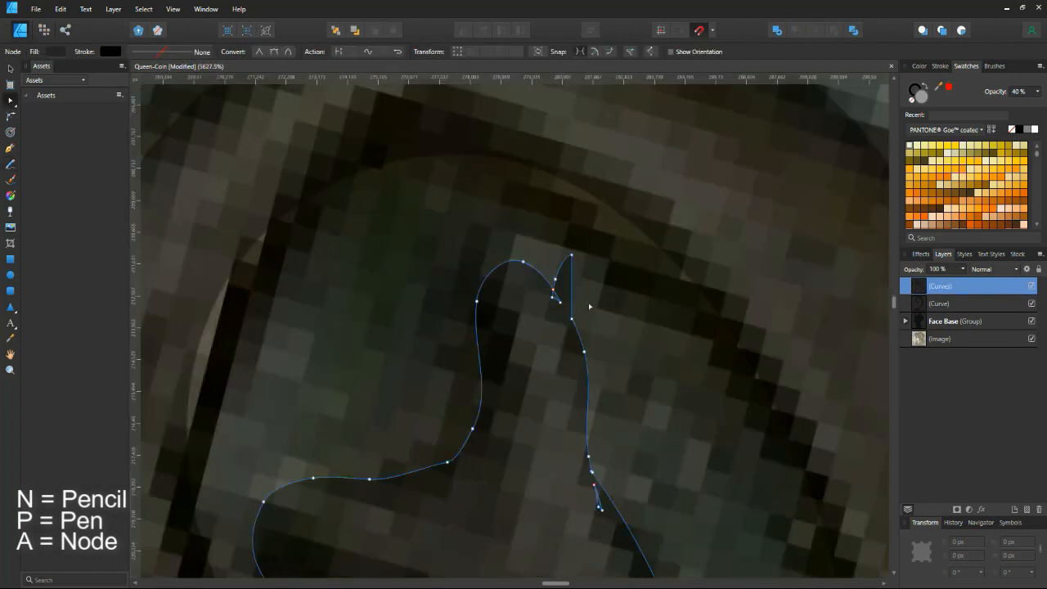
click(560, 302)
key(Delete)
click(552, 297)
key(Delete)
click(594, 486)
key(Delete)
click(605, 512)
key(Delete)
scroll(617, 520, down, 5)
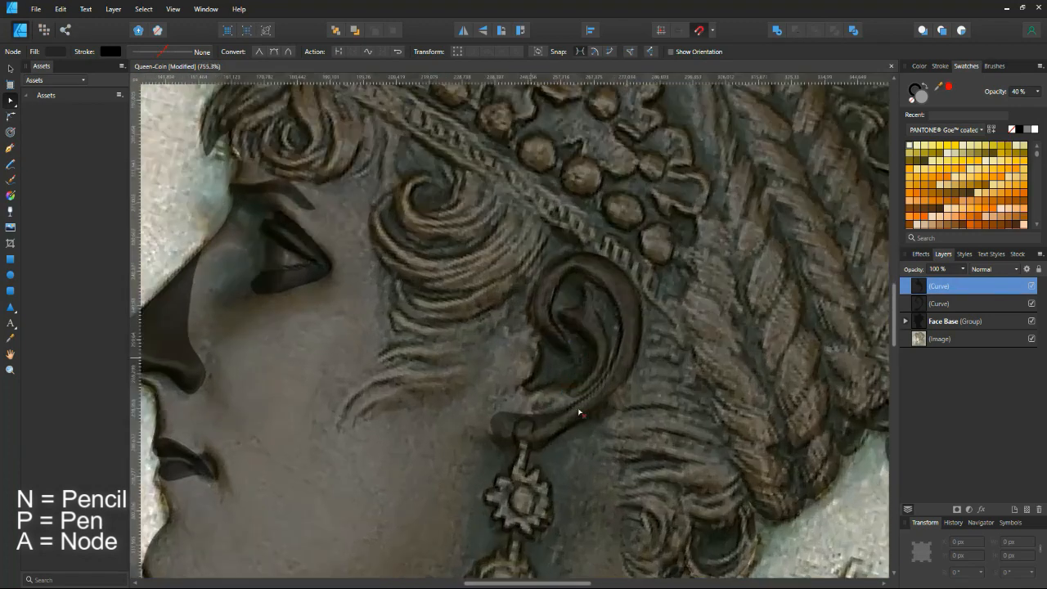
Trace the front flap and lower bowl of the ear as a closed Pencil shape.
scroll(579, 412, up, 1)
click(623, 447)
click(947, 286)
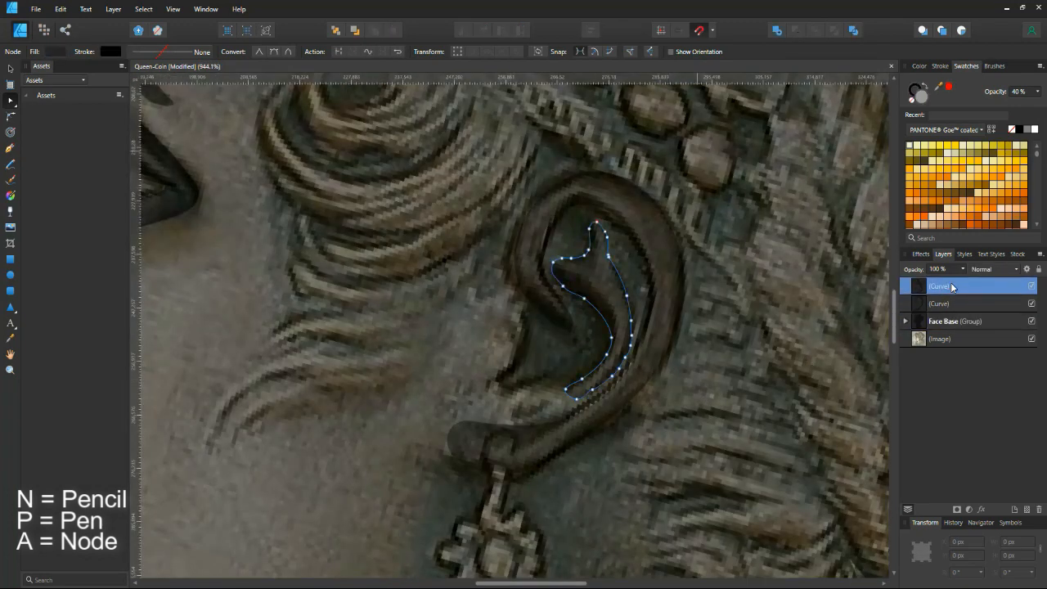
key(n)
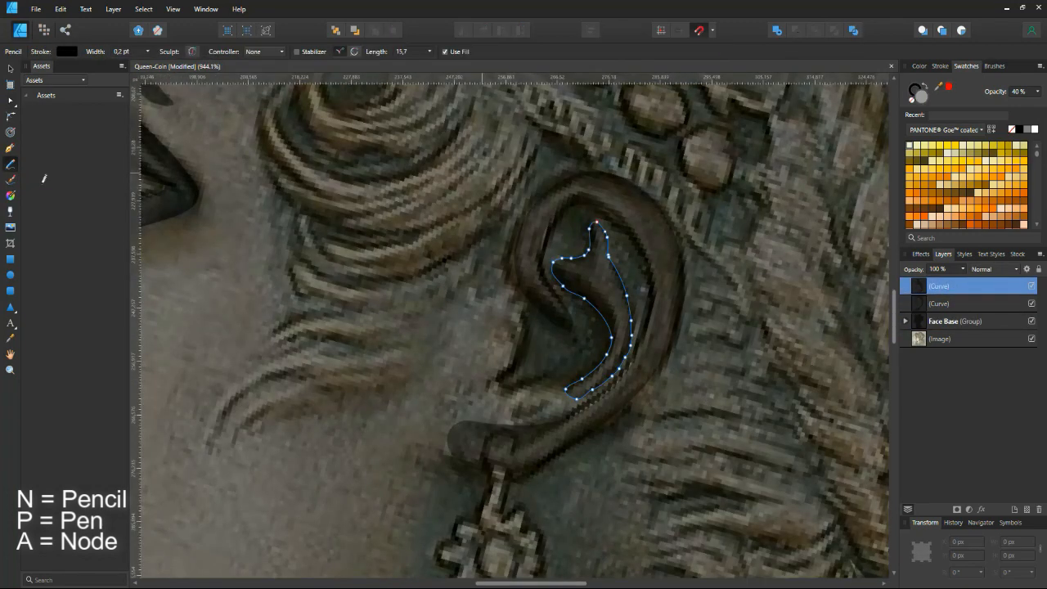
mouse_move(529, 299)
mouse_down()
mouse_move(583, 401)
mouse_move(517, 320)
mouse_move(525, 307)
mouse_up()
Clean up the front-flap curve of the ear by deleting surplus nodes and adjusting the remaining ones.
key(a)
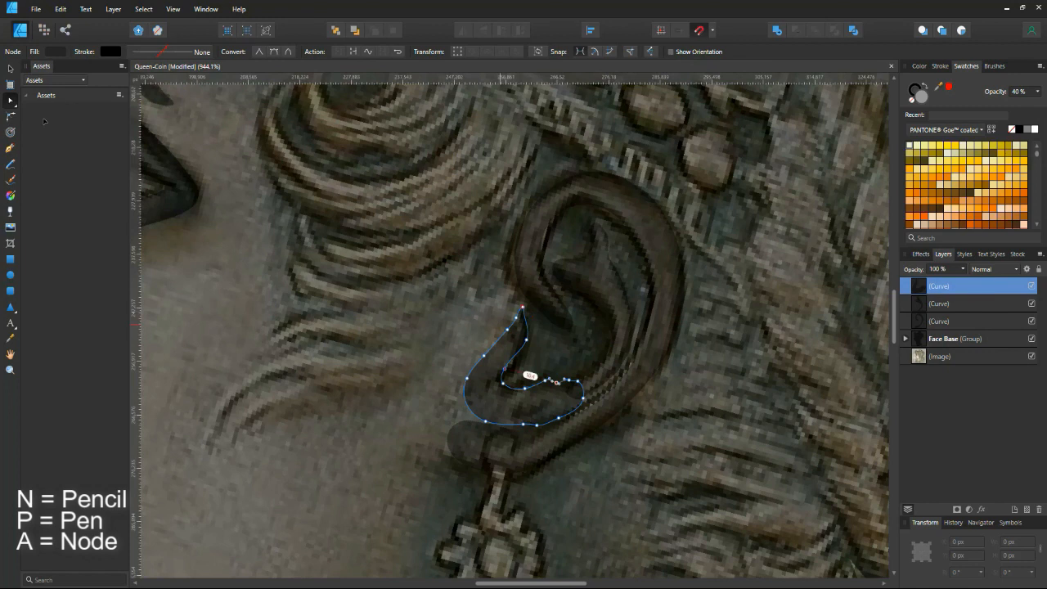
scroll(573, 401, up, 5)
key(Delete)
drag(523, 371, 517, 376)
drag(581, 370, 521, 383)
click(529, 397)
click(503, 480)
key(Delete)
drag(452, 217, 480, 173)
click(532, 294)
Group the three ear curves and name the group Ear.
scroll(602, 373, down, 8)
click(946, 290)
shift+click(946, 323)
key(ctrl+g)
double_click(940, 287)
text(Ear)
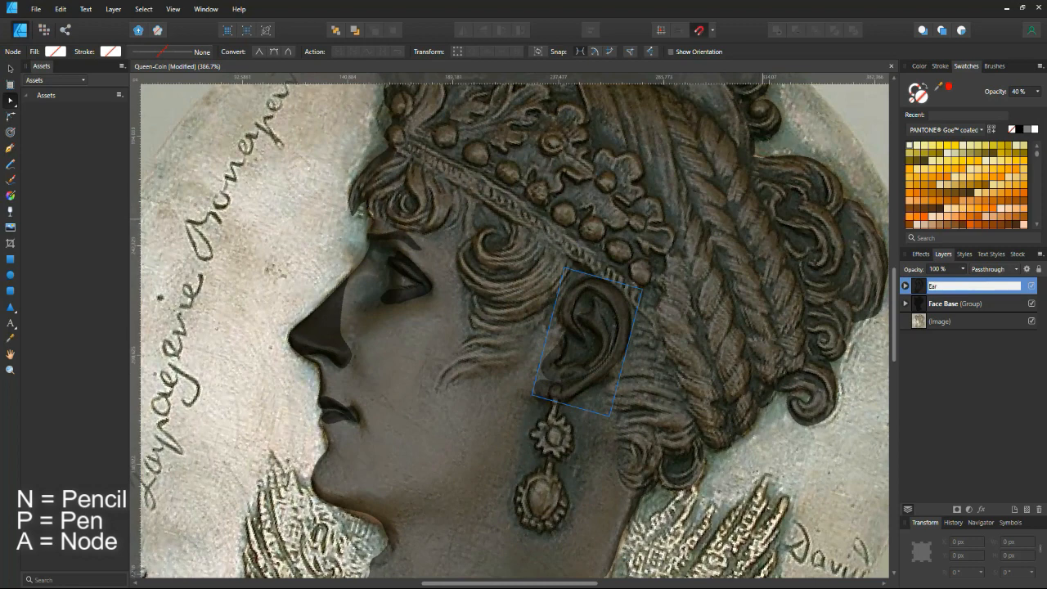
key(Return)
Trace the foremost hair lock above the forehead as a closed Pencil shape.
key(ctrl+0)
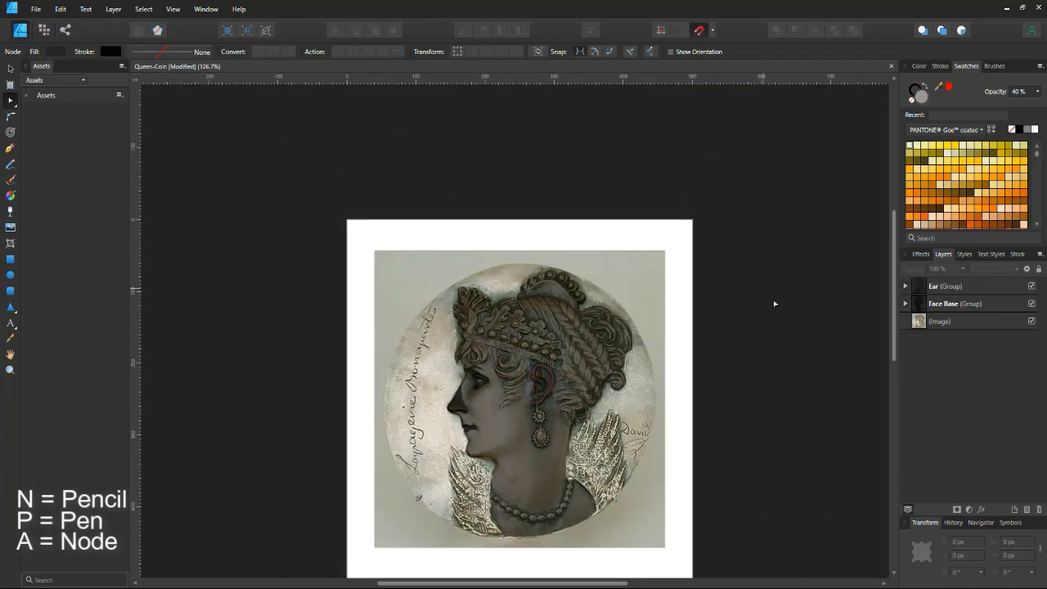
key(ctrl+0)
scroll(501, 372, up, 3)
drag(543, 300, 554, 417)
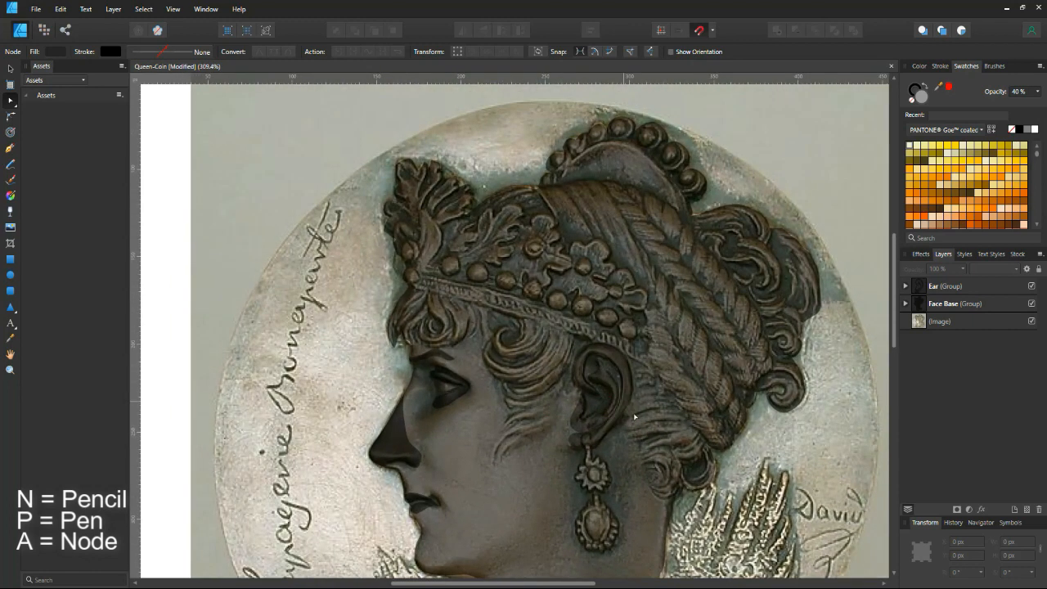
key(n)
mouse_move(405, 297)
mouse_down()
mouse_move(393, 342)
mouse_move(424, 290)
mouse_move(428, 305)
mouse_up()
key(ctrl+d)
key(ctrl+d)
key(ctrl+z)
key(ctrl+z)
Trace the adjoining forehead locks, the central curl and the strand wrapping around it as separate Pencil shapes.
scroll(364, 365, up, 2)
drag(484, 248, 458, 337)
mouse_move(491, 242)
mouse_down()
mouse_move(520, 270)
mouse_move(524, 321)
mouse_move(491, 270)
mouse_move(508, 242)
mouse_up()
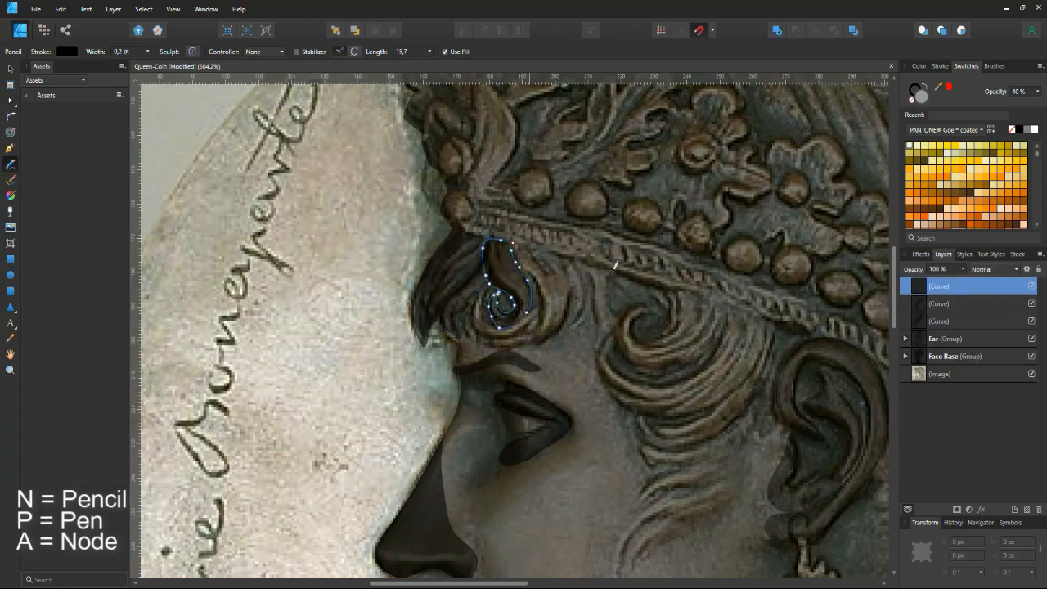
key(ctrl+d)
scroll(615, 265, down, 3)
mouse_move(558, 285)
mouse_down()
mouse_move(540, 340)
mouse_move(486, 328)
mouse_move(575, 332)
mouse_move(573, 283)
mouse_up()
key(ctrl+d)
Tidy the nodes on the outer edge of the strand wrapping the forehead curl and deselect it.
key(a)
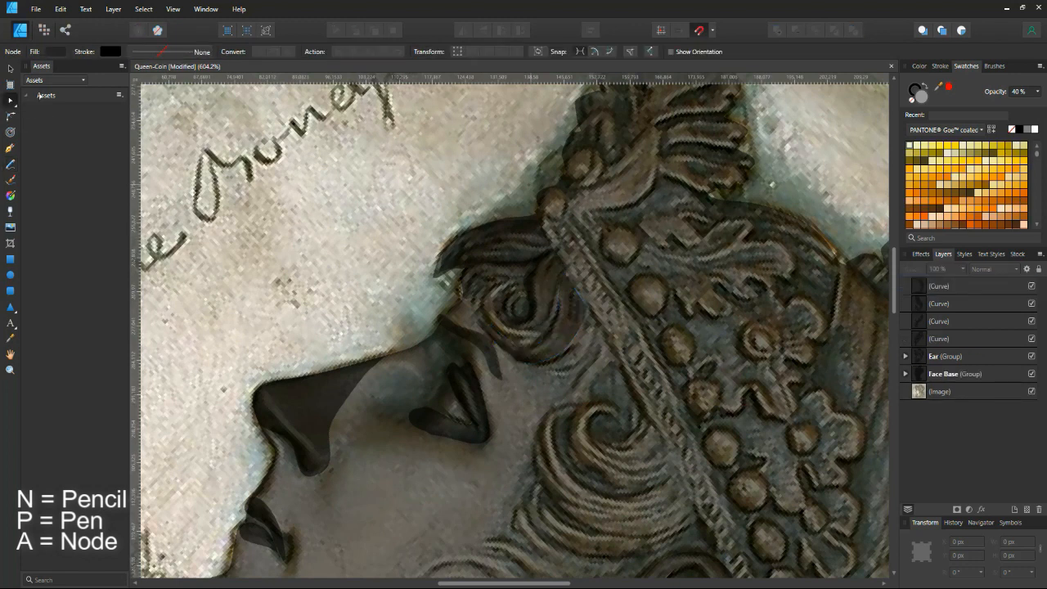
click(586, 305)
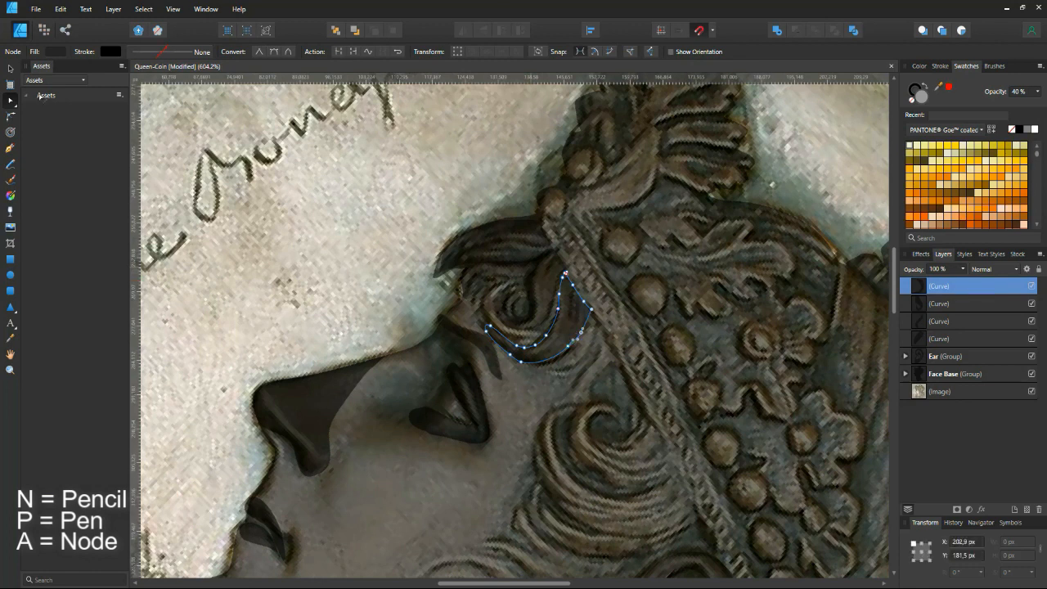
click(573, 285)
key(Delete)
key(Delete)
key(ctrl+z)
click(584, 301)
key(ctrl+d)
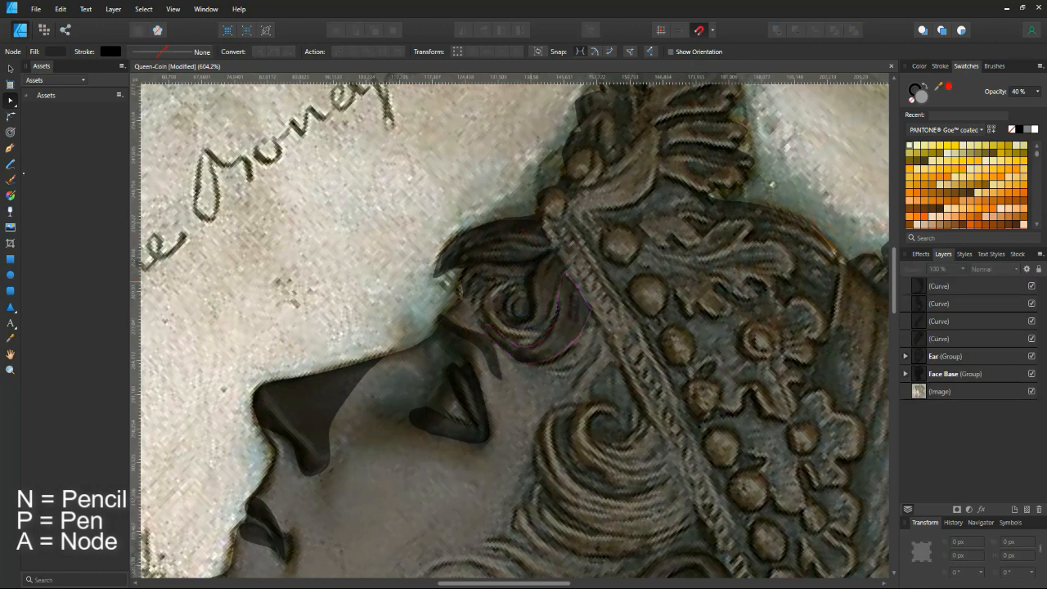
Trace two more strands of the forehead curl as separate closed Pencil shapes.
key(n)
mouse_move(496, 303)
mouse_down()
mouse_move(537, 331)
mouse_move(506, 334)
mouse_move(510, 285)
mouse_up()
key(ctrl+d)
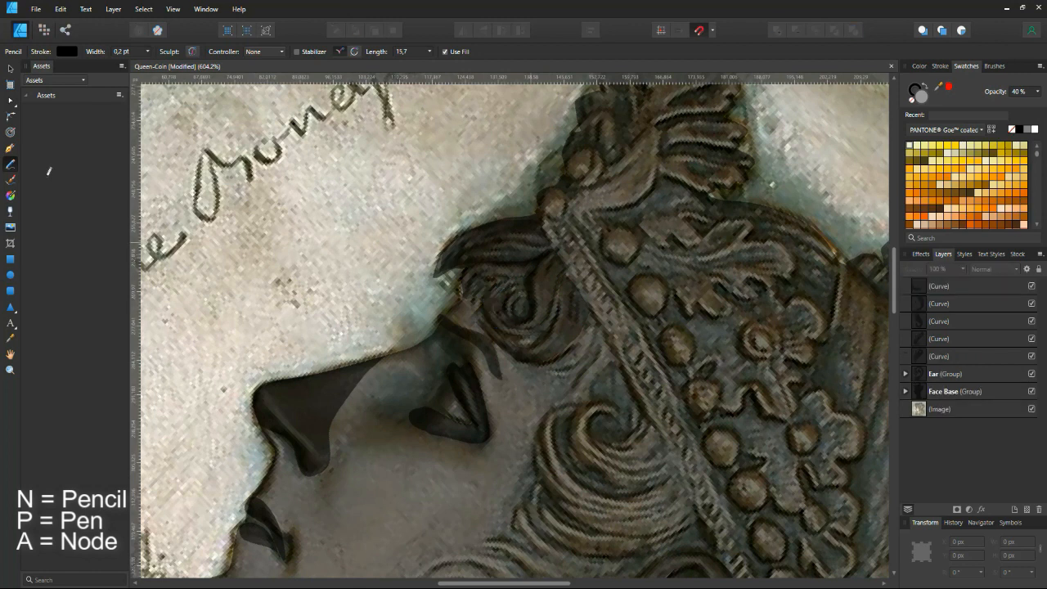
mouse_move(593, 314)
mouse_down()
mouse_move(582, 329)
mouse_move(589, 308)
mouse_up()
key(ctrl+d)
scroll(647, 315, up, 3)
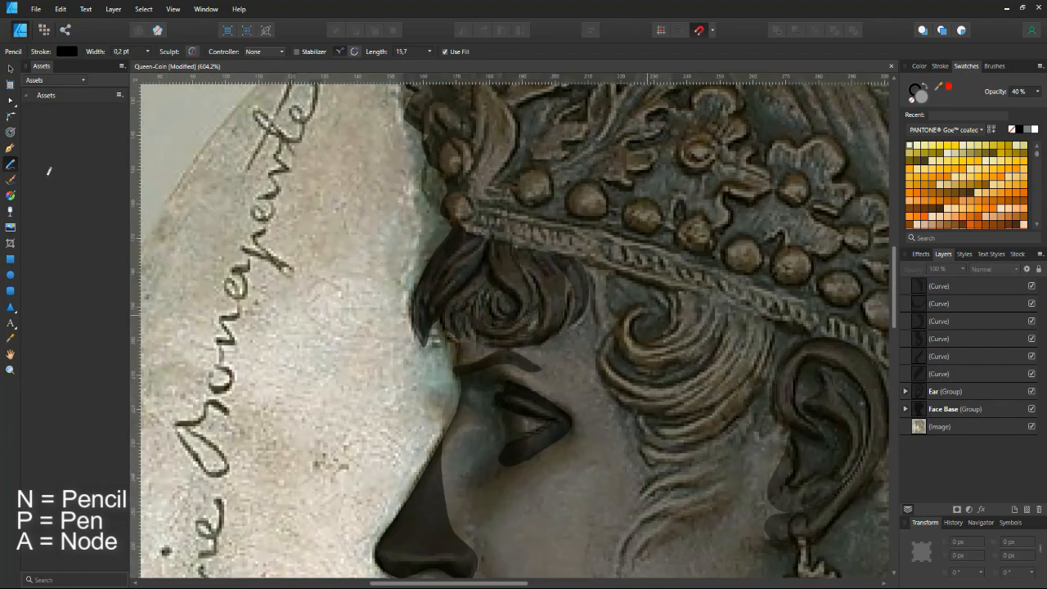
Trace the curl and the flowing strands at the temple, in front of the ear, as separate closed Pencil shapes.
scroll(644, 319, up, 2)
drag(774, 295, 739, 372)
mouse_move(584, 291)
mouse_down()
mouse_move(626, 360)
mouse_move(578, 323)
mouse_move(612, 339)
mouse_move(583, 292)
mouse_up()
key(ctrl+d)
mouse_move(655, 277)
mouse_down()
mouse_move(626, 380)
mouse_move(611, 374)
mouse_move(654, 278)
mouse_move(612, 399)
mouse_move(609, 388)
mouse_move(666, 314)
mouse_move(676, 273)
mouse_move(633, 406)
mouse_move(656, 378)
mouse_move(680, 274)
mouse_move(708, 291)
mouse_move(653, 400)
mouse_move(691, 275)
mouse_move(720, 355)
mouse_move(629, 415)
mouse_move(705, 271)
mouse_up()
key(ctrl+d)
key(ctrl+d)
key(ctrl+d)
key(ctrl+d)
key(ctrl+d)
mouse_move(723, 329)
mouse_down()
mouse_move(724, 406)
mouse_move(676, 436)
mouse_move(723, 331)
mouse_up()
key(ctrl+d)
mouse_move(734, 380)
mouse_down()
mouse_move(672, 492)
mouse_move(732, 381)
mouse_up()
key(ctrl+d)
drag(704, 458, 697, 329)
mouse_move(728, 288)
mouse_down()
mouse_move(673, 374)
mouse_move(699, 367)
mouse_move(730, 286)
mouse_move(696, 421)
mouse_up()
key(ctrl+d)
mouse_move(696, 421)
mouse_down()
mouse_move(737, 317)
mouse_move(729, 303)
mouse_up()
key(ctrl+d)
key(ctrl+shift+r)
Group all the forehead and temple hair curves above the Ear group and name the group Front hair.
drag(463, 346, 199, 329)
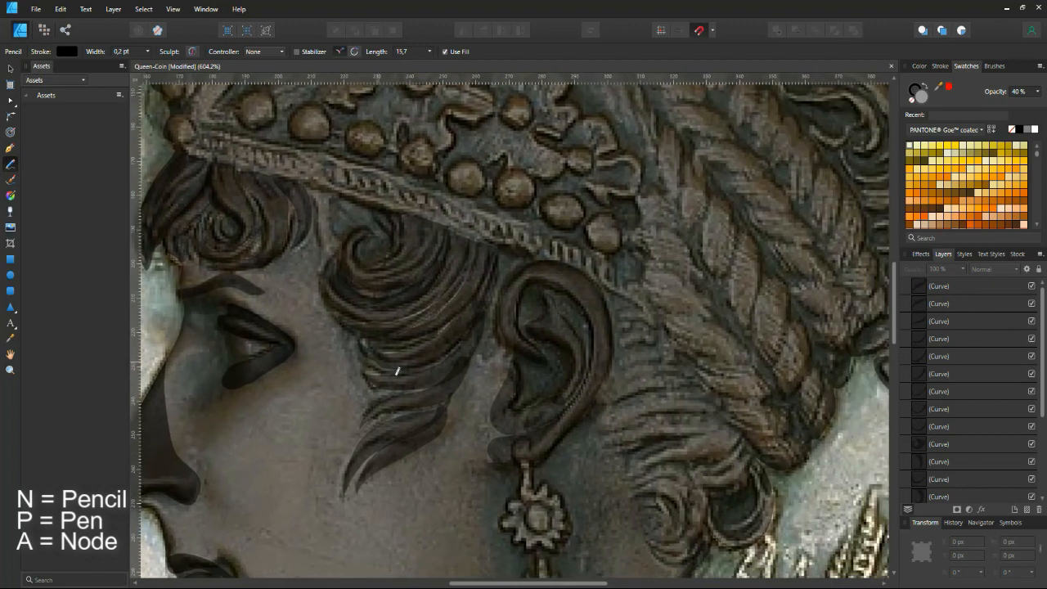
scroll(396, 372, down, 3)
click(957, 286)
shift+click(958, 416)
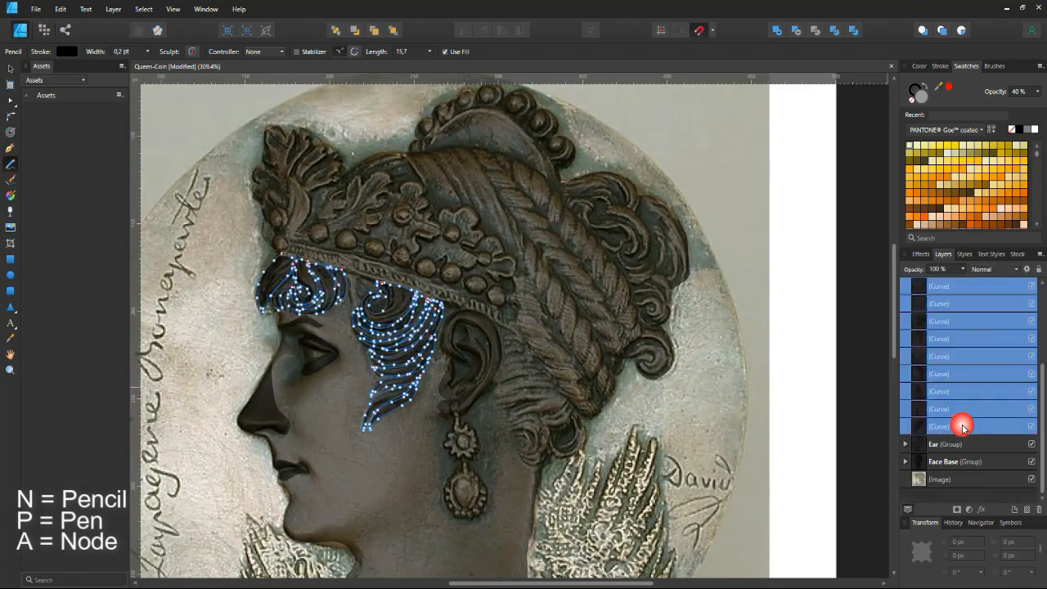
key(ctrl+g)
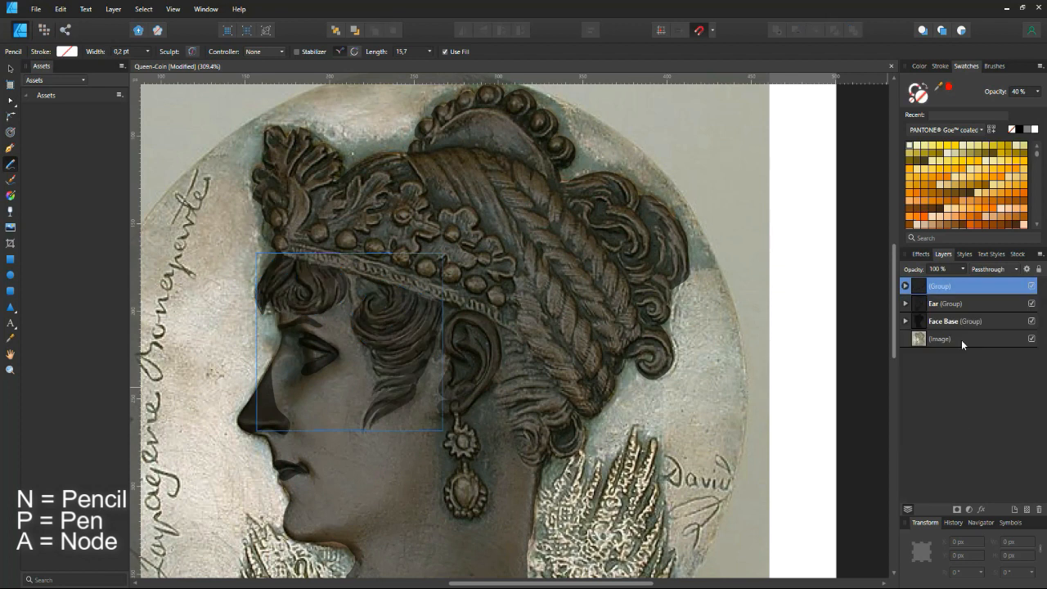
double_click(942, 288)
text(Front hair)
key(Return)
Trace the hair area between the back of the ear and the braids as a closed Pencil shape.
scroll(536, 344, up, 3)
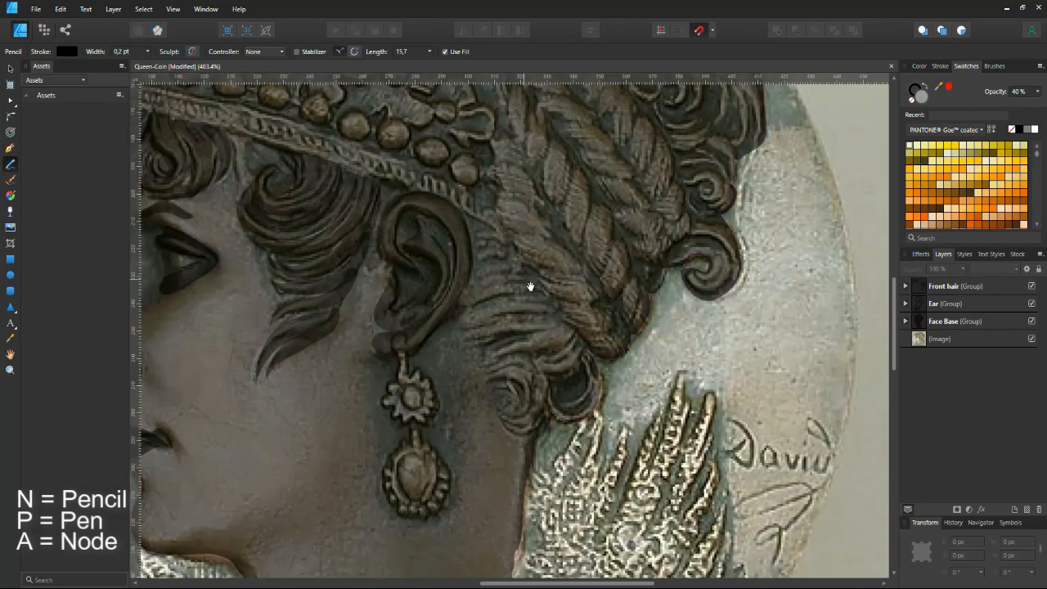
scroll(530, 287, up, 2)
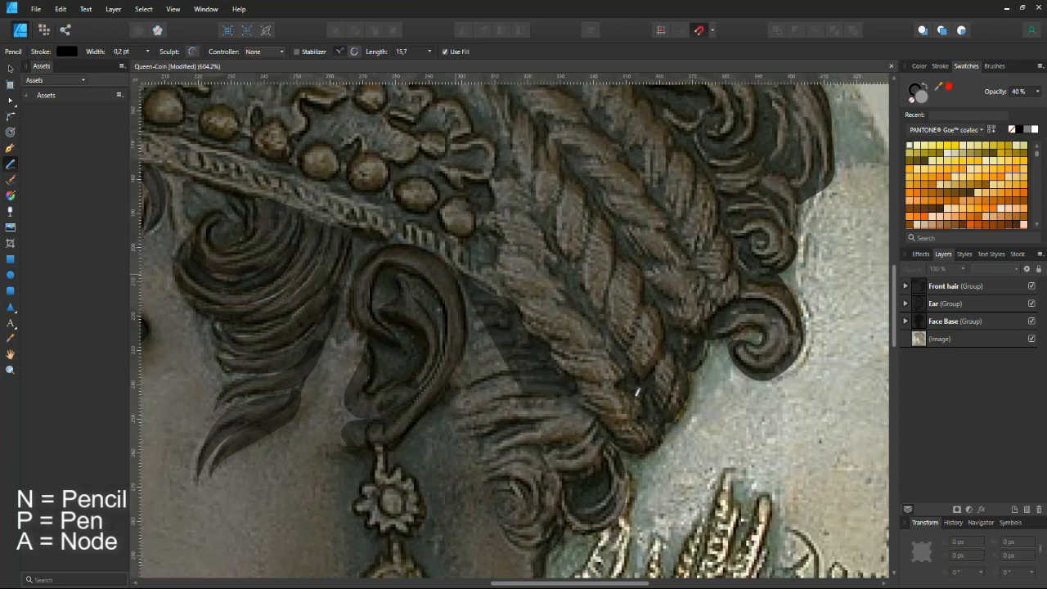
mouse_move(453, 376)
mouse_down()
mouse_move(465, 298)
mouse_move(453, 272)
mouse_up()
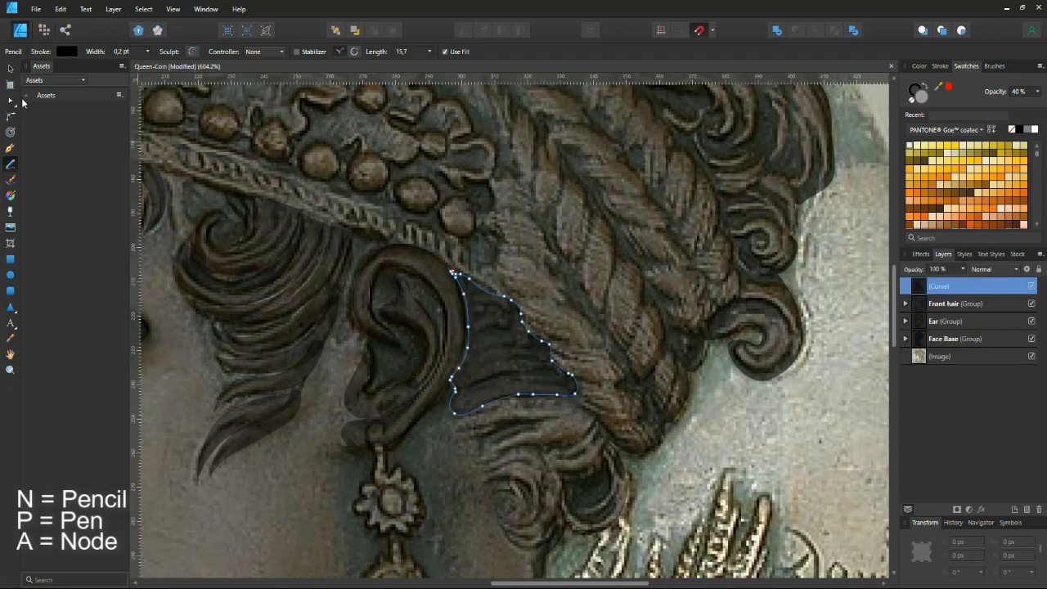
Fit the curve behind the ear to the ear's edge, remove surplus nodes, smooth it and deselect it.
click(12, 99)
scroll(477, 291, up, 5)
click(439, 481)
key(Delete)
drag(460, 429, 456, 428)
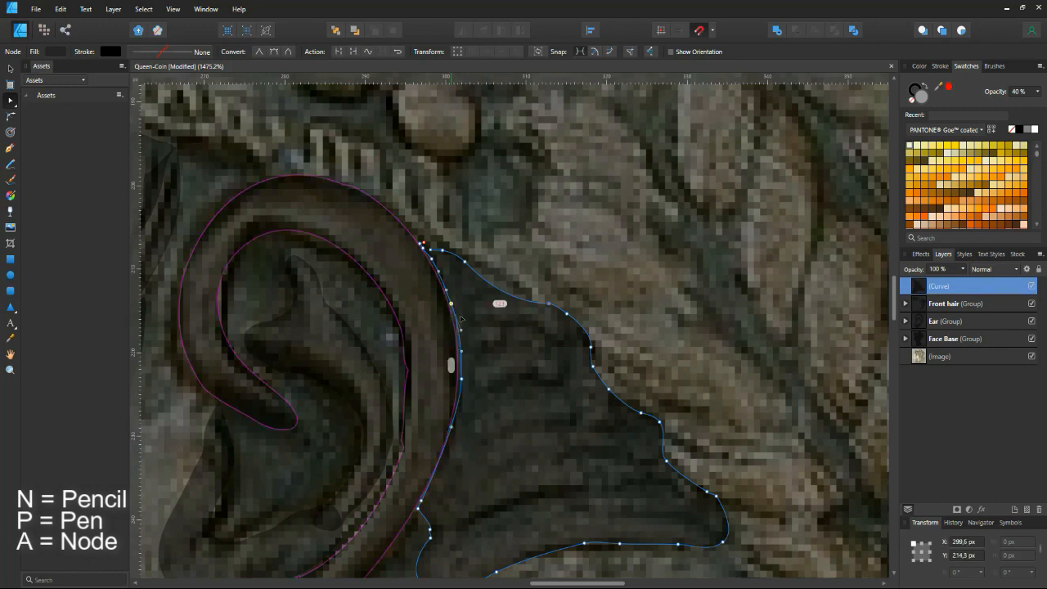
click(422, 243)
click(366, 52)
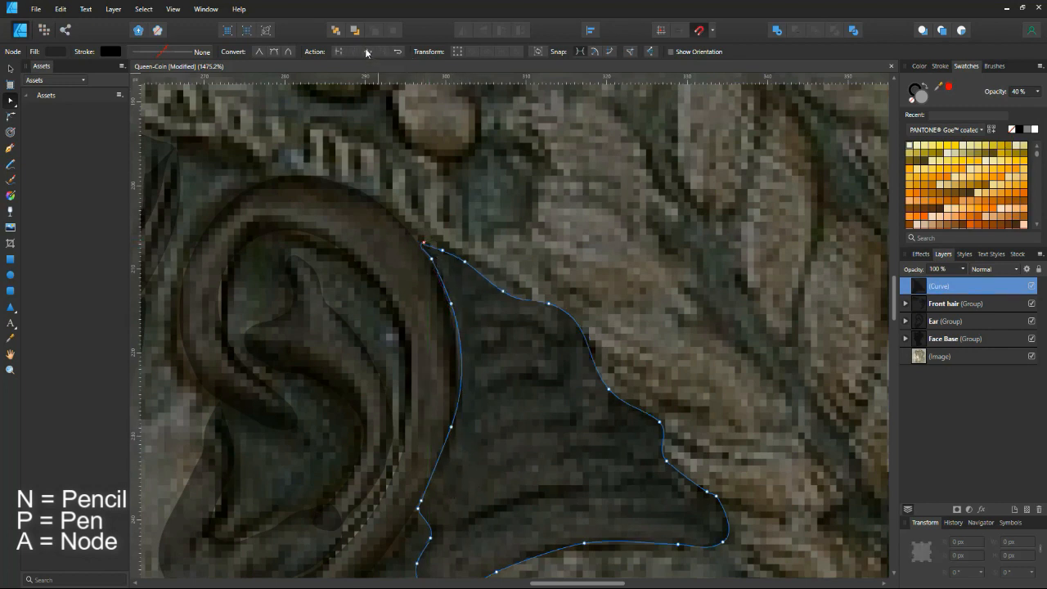
scroll(577, 381, down, 5)
key(ctrl+d)
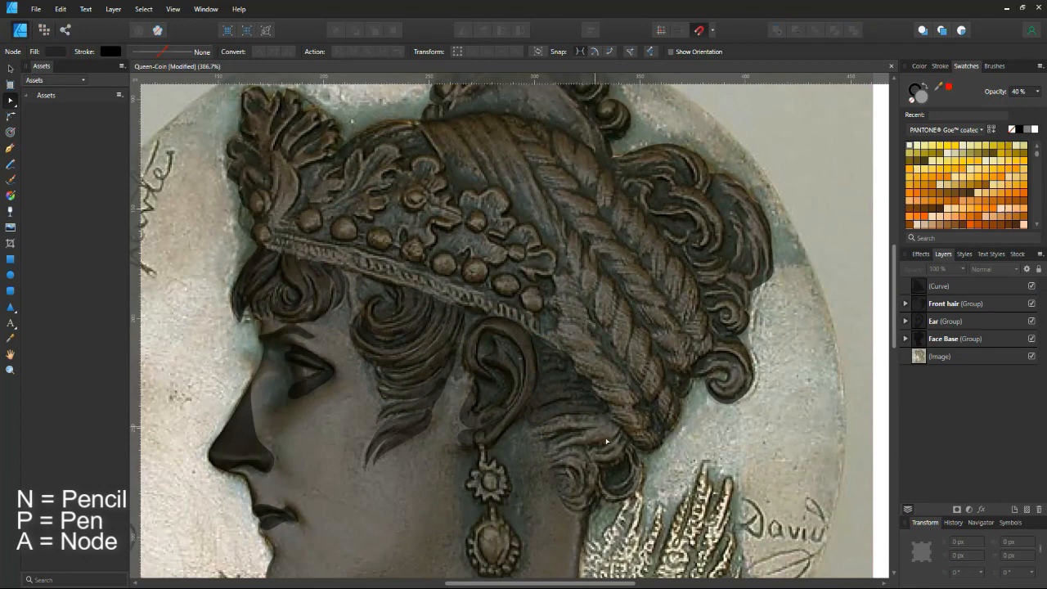
Hide the Face Base group so the coin image under the back hair is unobstructed.
scroll(573, 394, up, 2)
drag(601, 446, 578, 393)
click(1032, 339)
scroll(556, 437, down, 3)
scroll(566, 388, up, 2)
scroll(577, 392, up, 1)
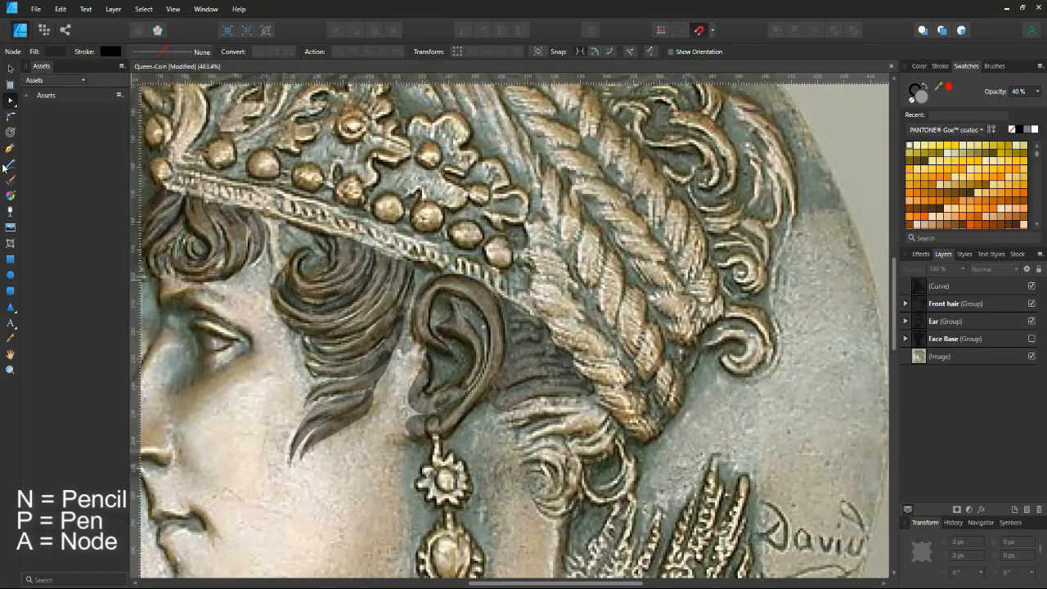
Trace the strands and curls behind and below the ear as separate closed Pencil shapes.
key(n)
scroll(709, 316, down, 2)
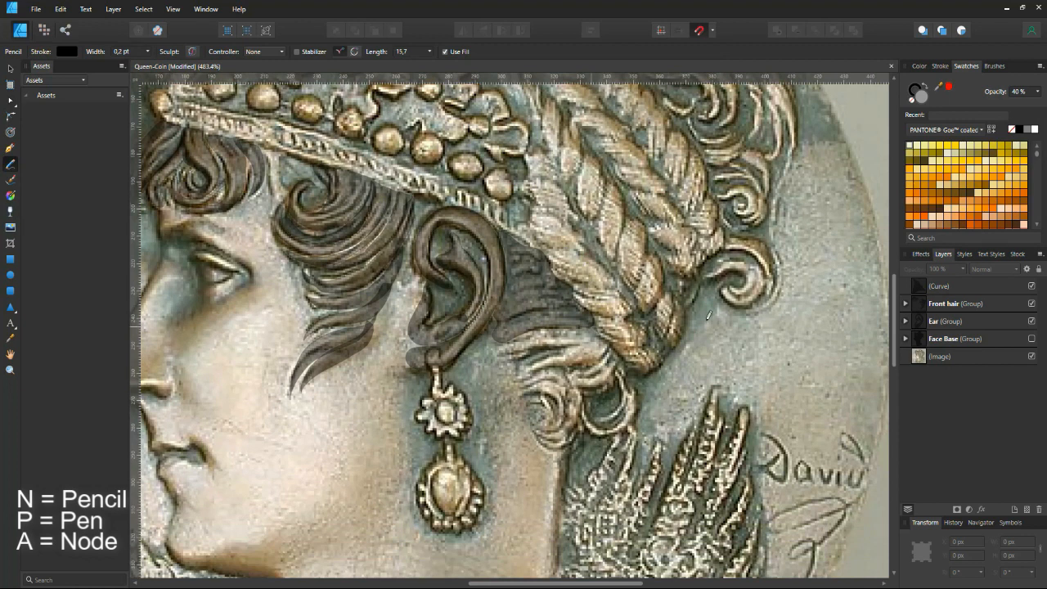
mouse_move(607, 343)
mouse_down()
mouse_move(543, 352)
mouse_move(530, 442)
mouse_up()
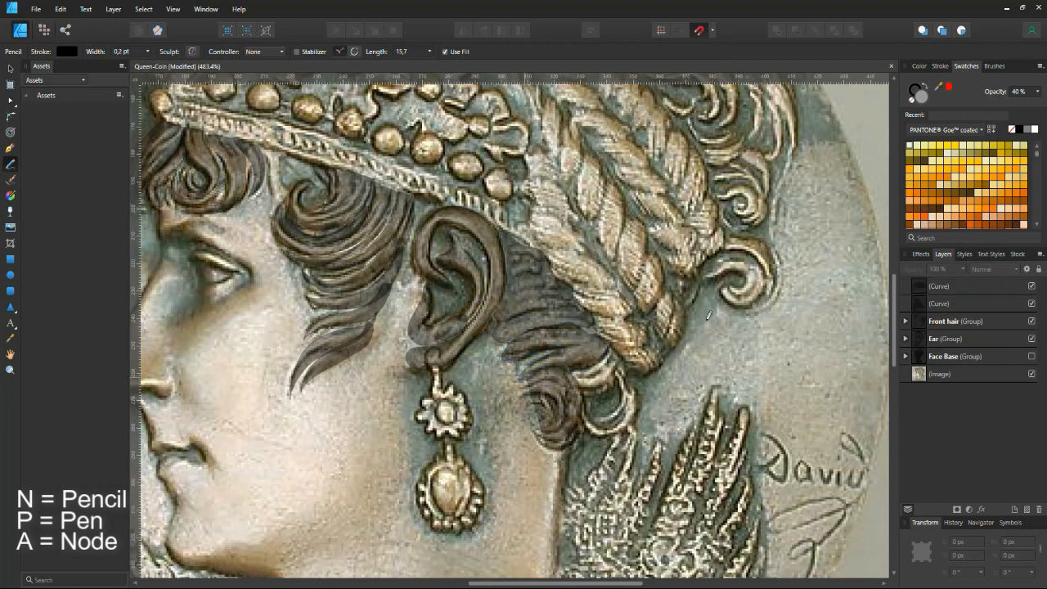
mouse_move(610, 353)
mouse_down()
mouse_move(574, 384)
mouse_move(591, 428)
mouse_move(618, 380)
mouse_up()
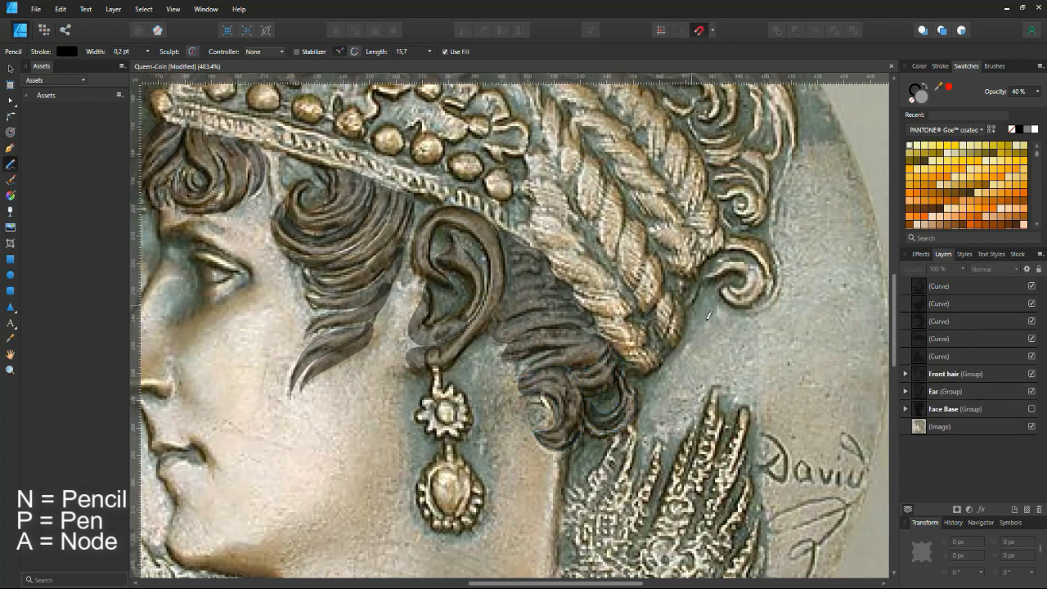
Group all the loose hair curves above the Front hair group and name the group Back hair.
click(946, 286)
shift+click(939, 356)
key(ctrl+g)
double_click(939, 286)
text(Back hair)
key(Return)
Trace the hair on top of the head, between the tiara leaves and the head band, as three overlapping closed Pencil shapes.
key(ctrl+0)
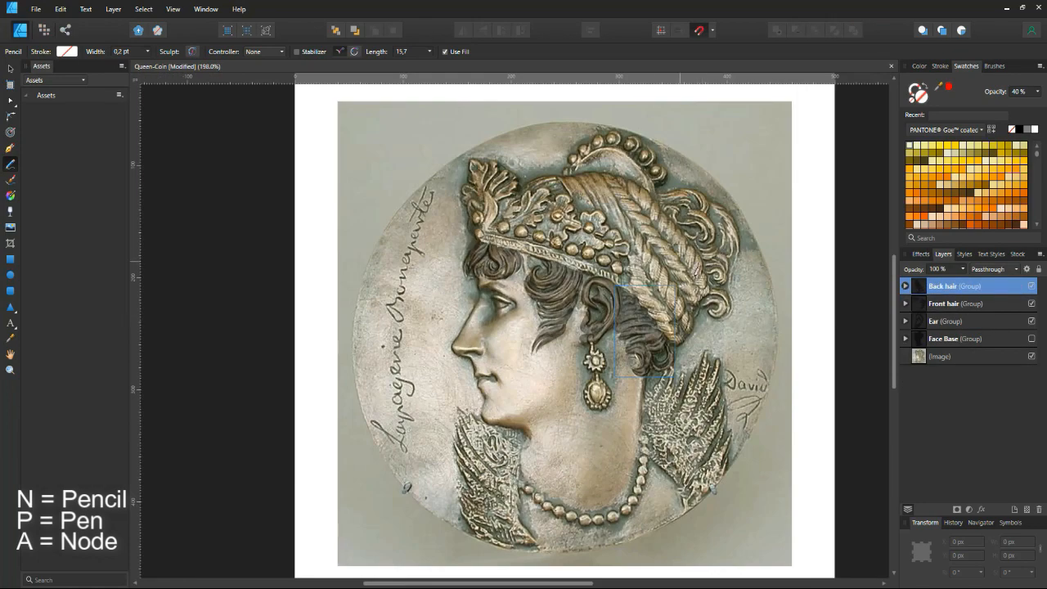
scroll(592, 218, up, 5)
drag(549, 174, 540, 255)
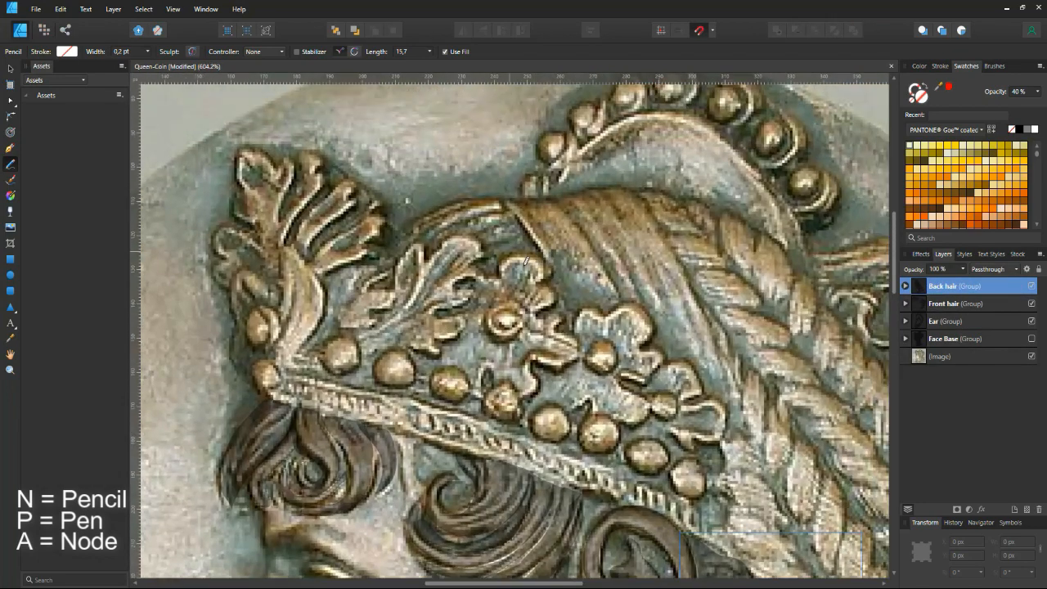
scroll(528, 260, up, 2)
scroll(614, 345, down, 4)
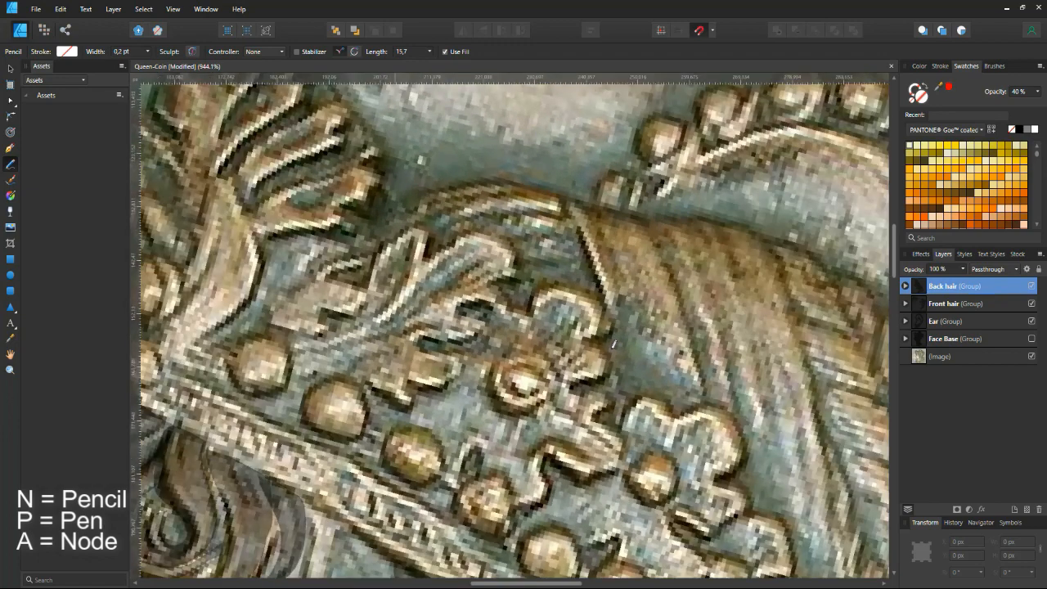
mouse_move(615, 345)
mouse_down()
mouse_move(589, 372)
mouse_move(524, 303)
mouse_move(619, 248)
mouse_move(614, 344)
mouse_up()
scroll(614, 345, down, 6)
mouse_move(604, 262)
mouse_down()
mouse_move(627, 216)
mouse_move(653, 299)
mouse_move(602, 384)
mouse_move(606, 264)
mouse_up()
key(Escape)
mouse_move(603, 324)
mouse_down()
mouse_move(591, 345)
mouse_move(607, 323)
mouse_up()
key(Escape)
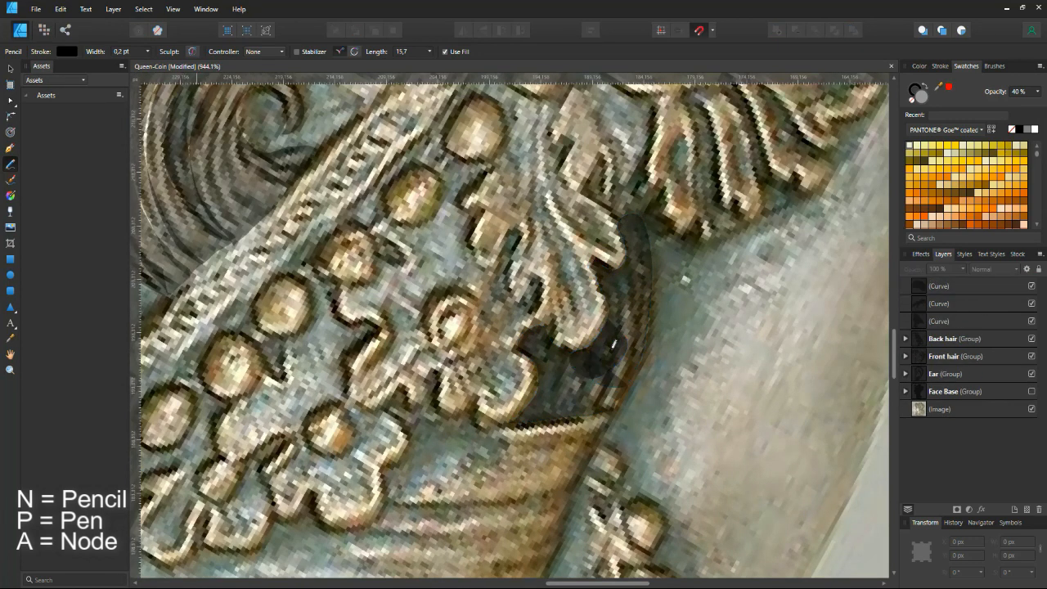
Merge the three overlapping top-of-head curves into one shape with the Add operation.
click(973, 287)
shift+click(958, 321)
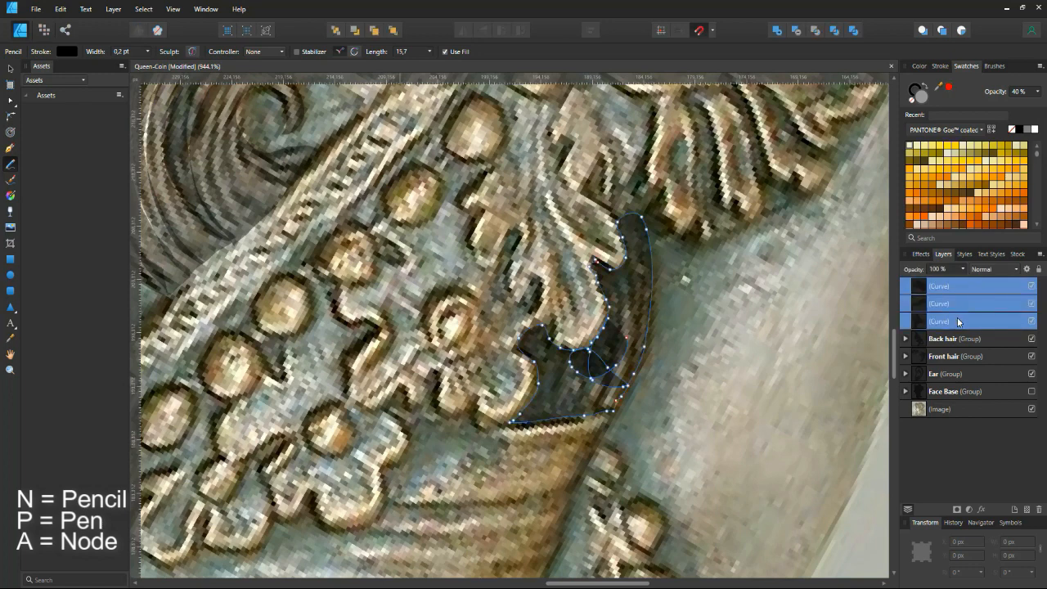
click(778, 32)
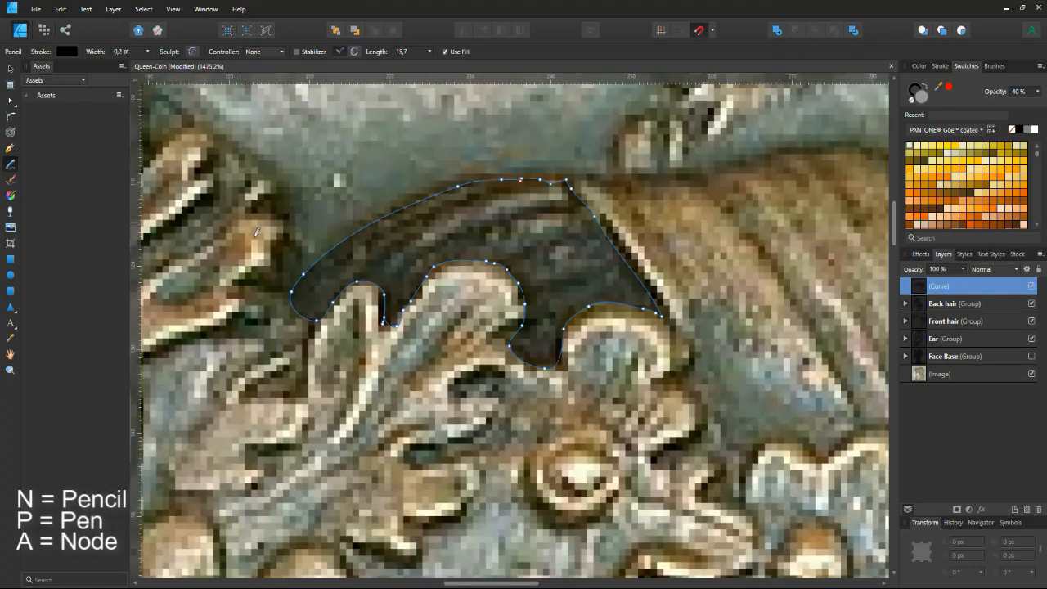
Smooth the merged hair shape's upper edge by removing surplus nodes, fit its side to the band's edge and deselect it.
key(a)
drag(458, 187, 490, 175)
key(Delete)
scroll(485, 291, down, 8)
click(503, 284)
scroll(504, 283, up, 9)
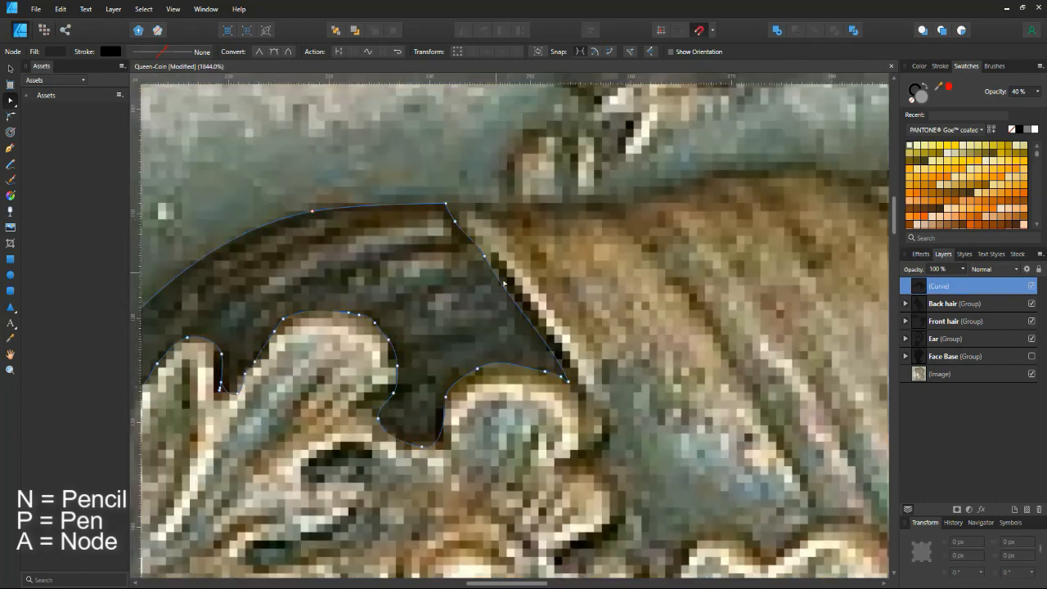
drag(529, 316, 536, 311)
scroll(524, 322, down, 5)
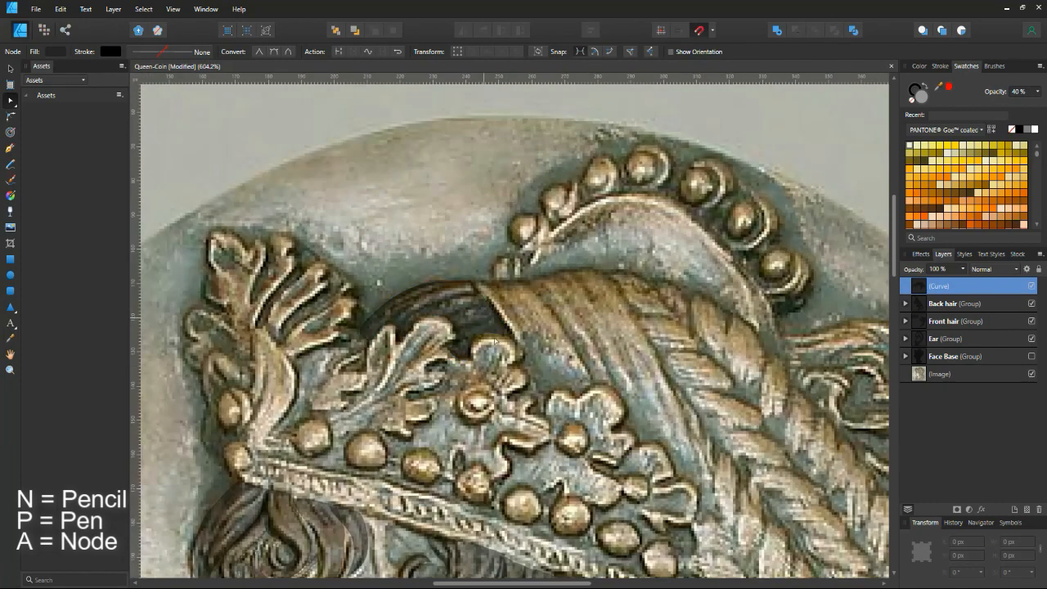
click(491, 358)
Rename the merged hair curve as Top hair.
scroll(490, 359, down, 2)
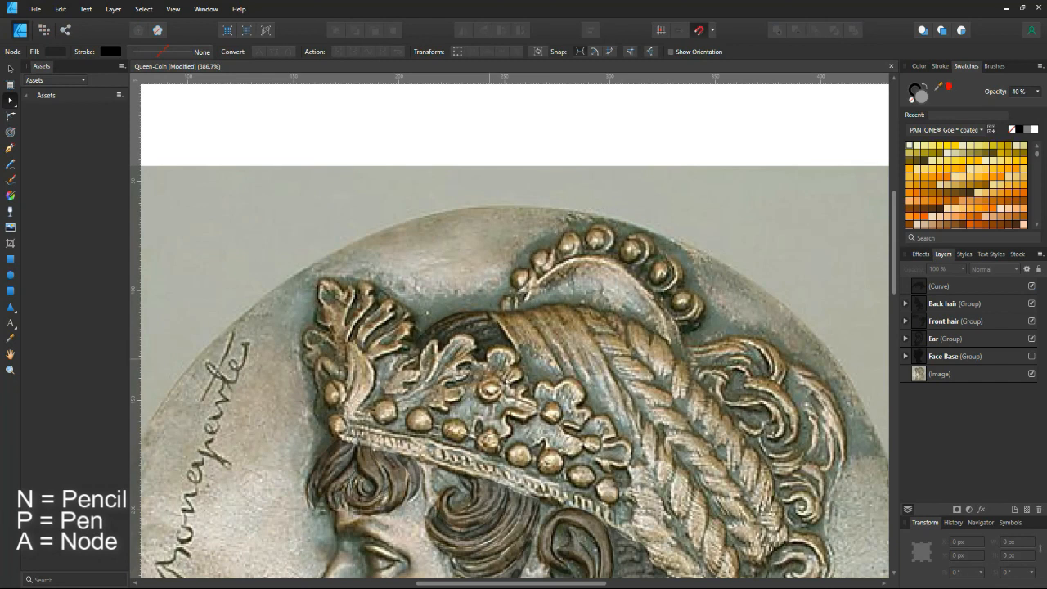
click(941, 288)
double_click(941, 288)
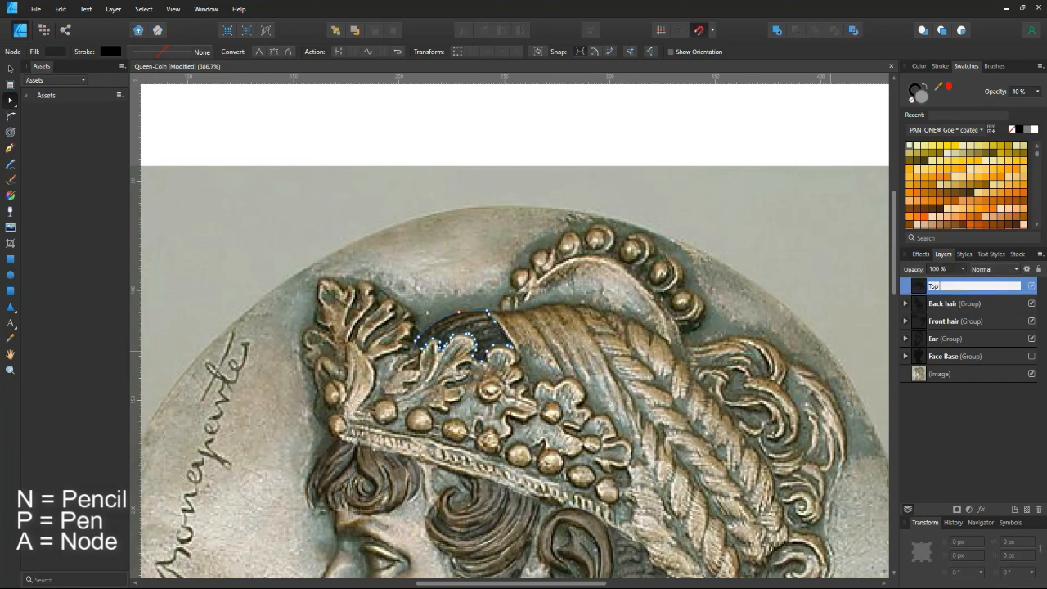
key(Return)
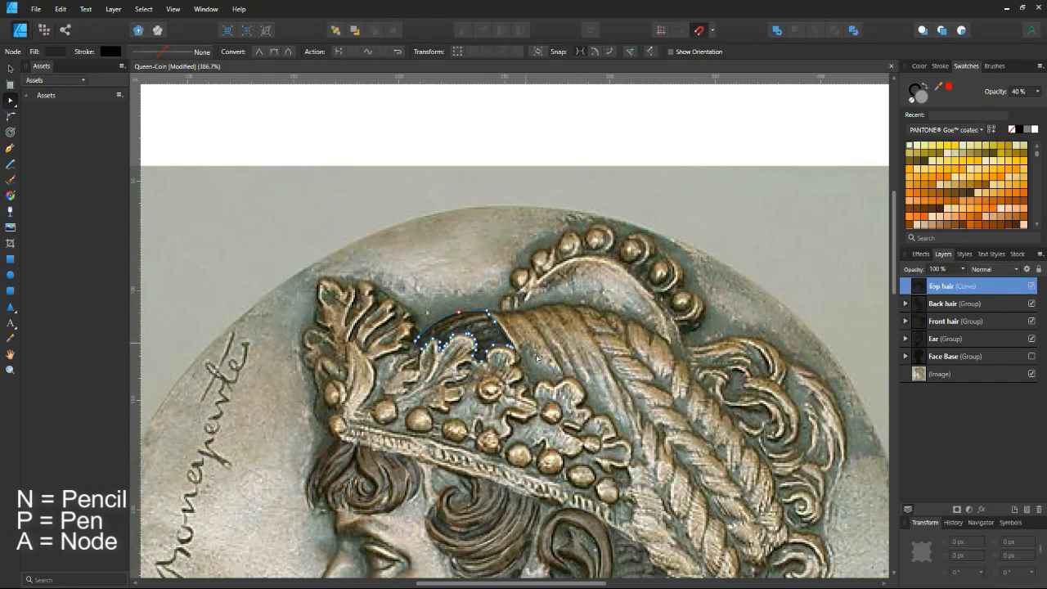
click(567, 308)
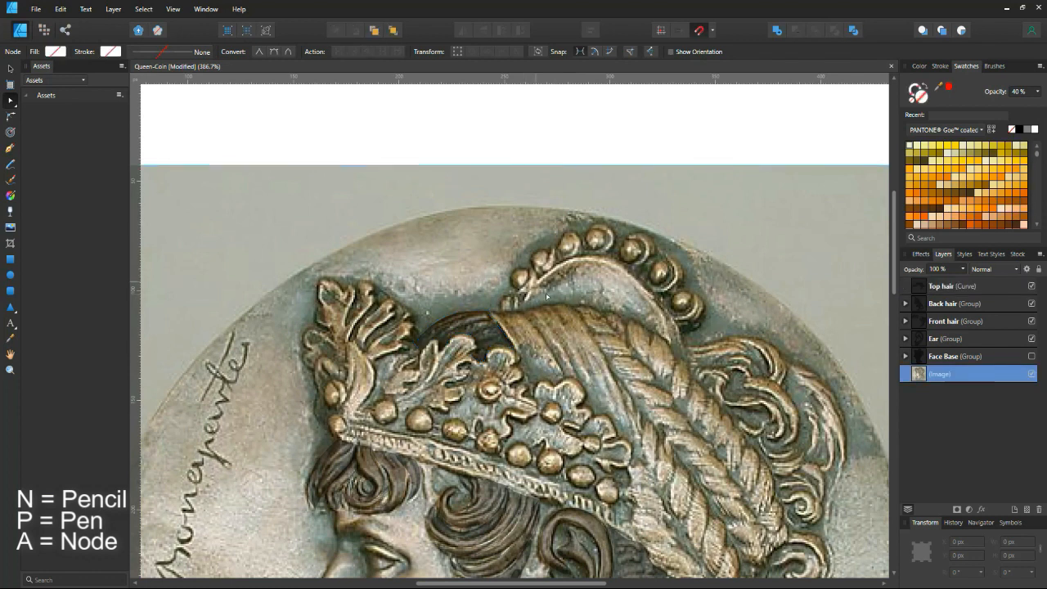
Trace the front section of the head band behind the tiara as a closed Pen shape following the flower ornaments' edges.
key(ctrl+0)
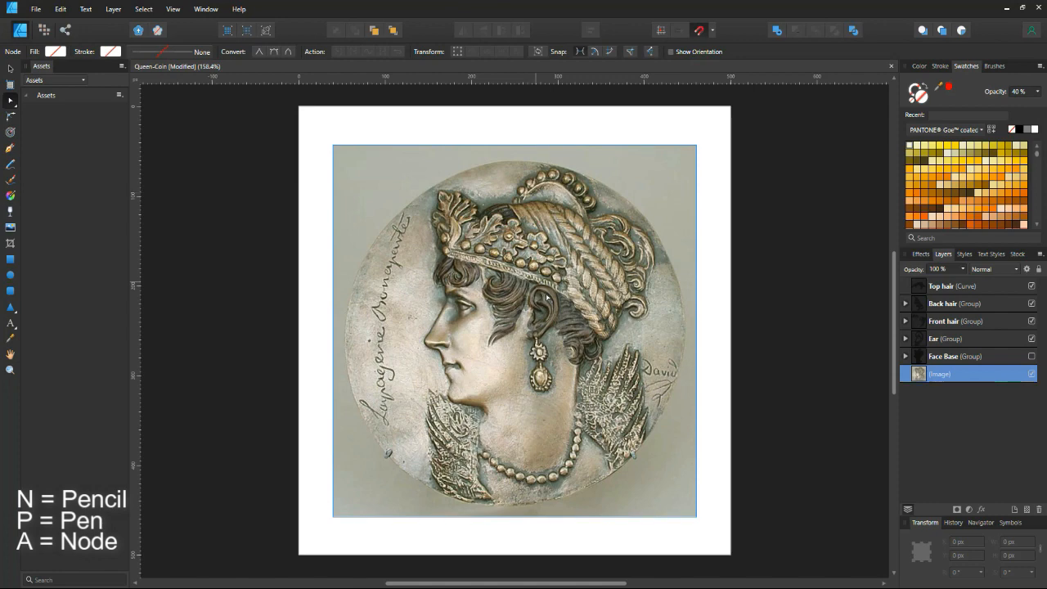
scroll(547, 298, up, 4)
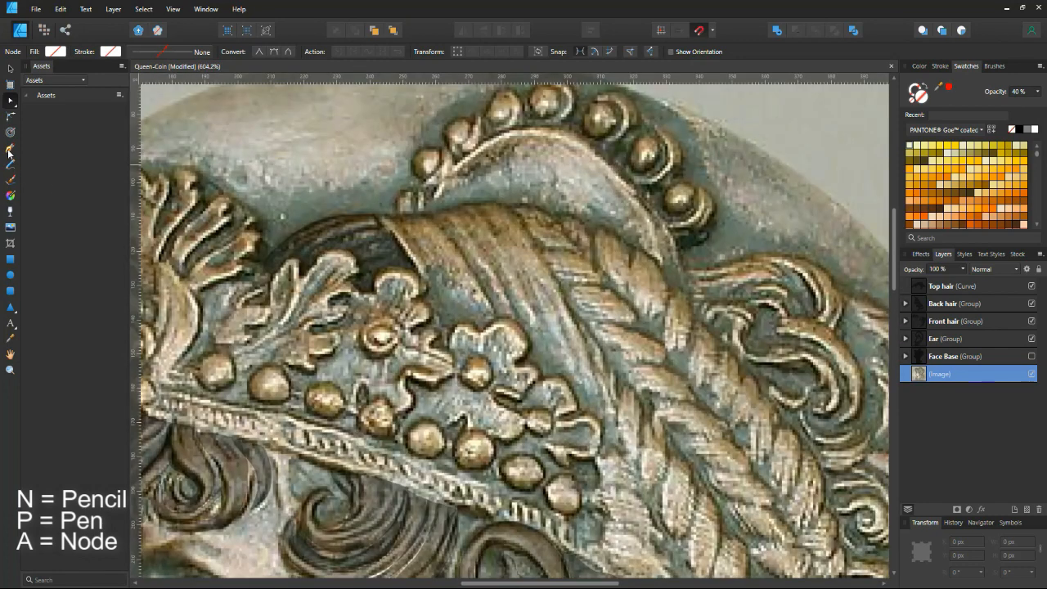
click(9, 151)
drag(496, 317, 419, 324)
click(447, 345)
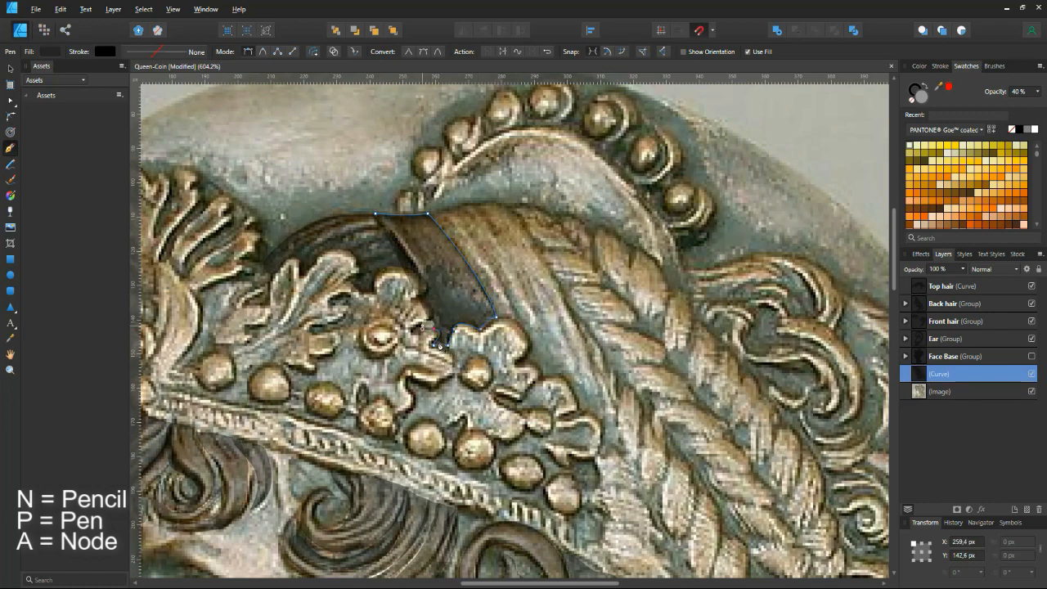
scroll(440, 344, up, 3)
scroll(445, 214, up, 3)
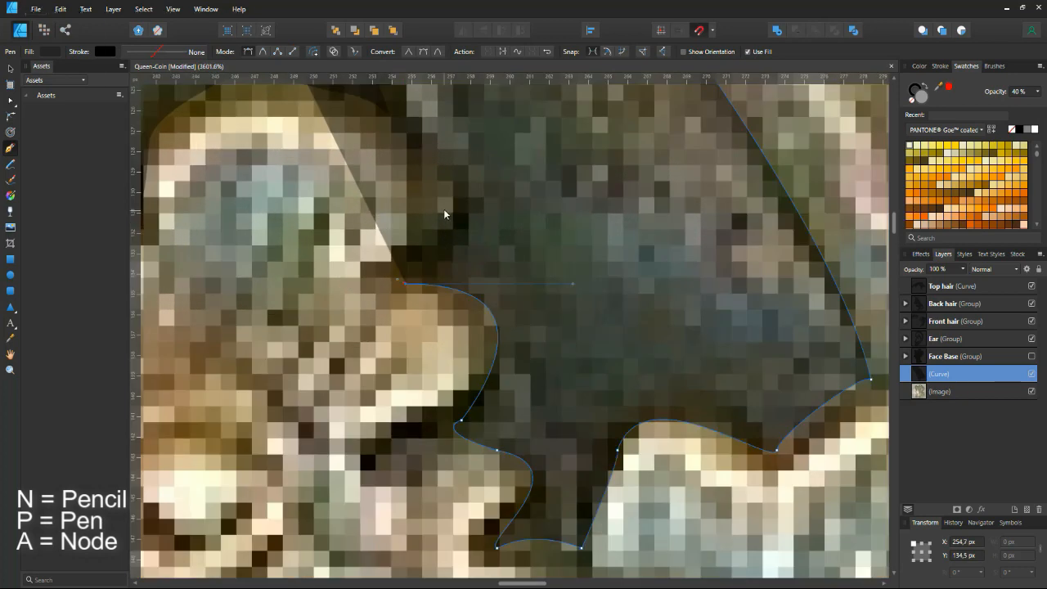
drag(470, 272, 554, 399)
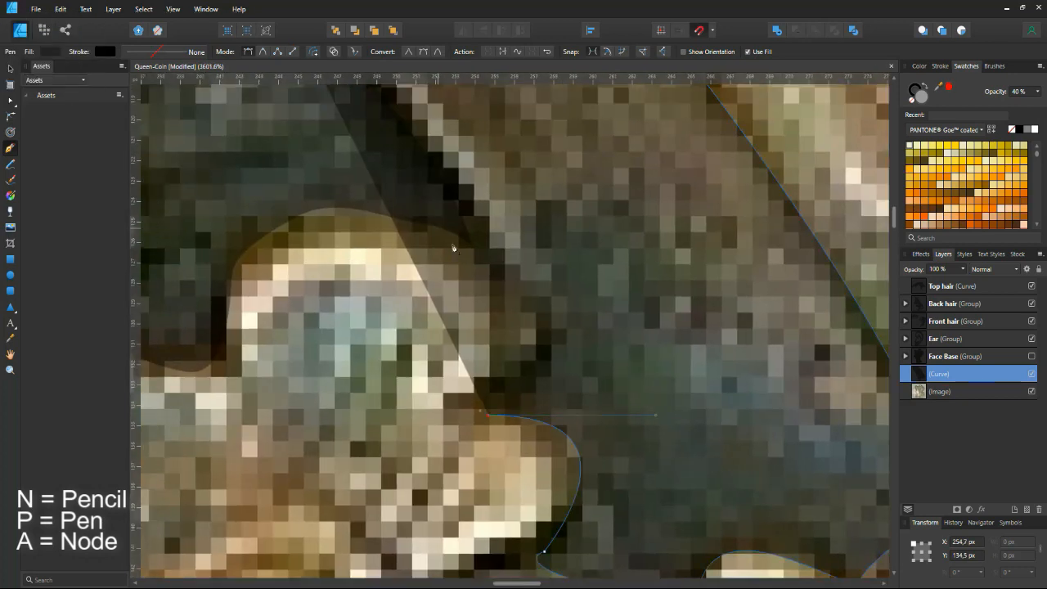
scroll(455, 248, down, 4)
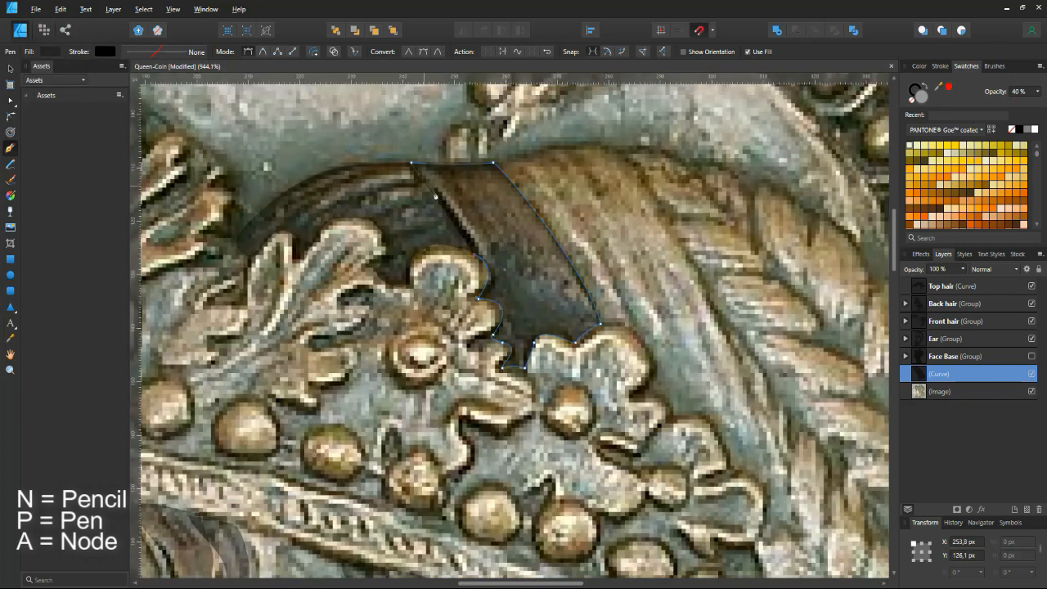
scroll(411, 162, up, 2)
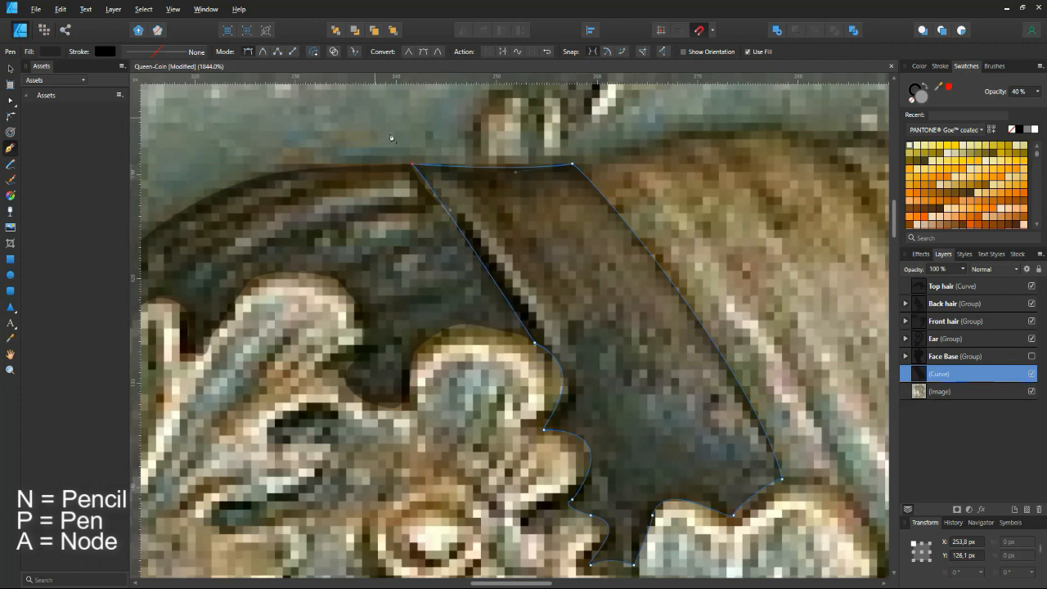
Adjust the front band curve's nodes and handles to fit the Top hair edge and the flower ornament's outline.
key(a)
click(534, 342)
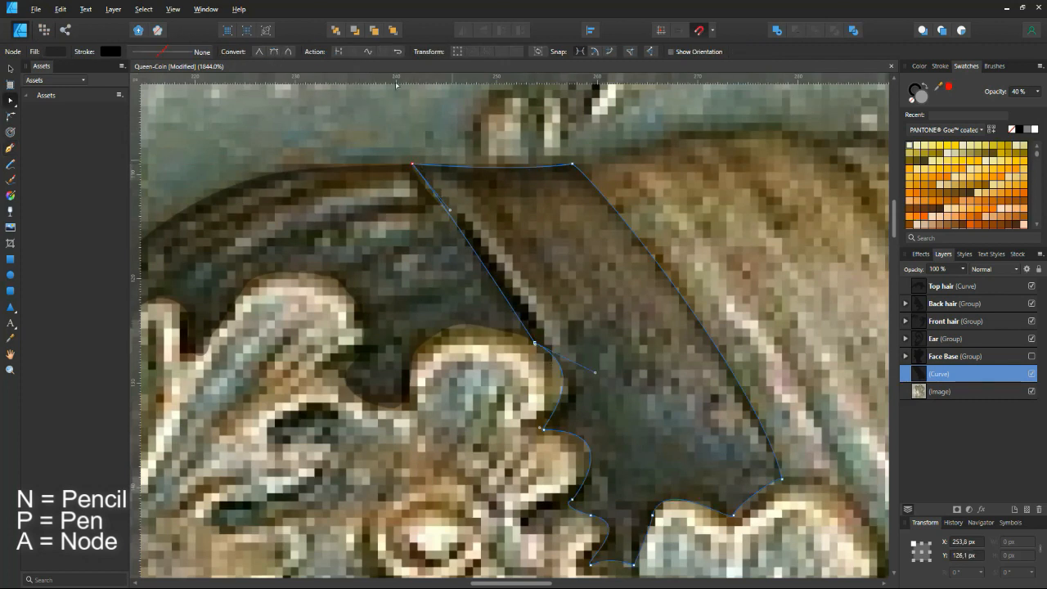
scroll(539, 383, up, 2)
scroll(522, 371, down, 2)
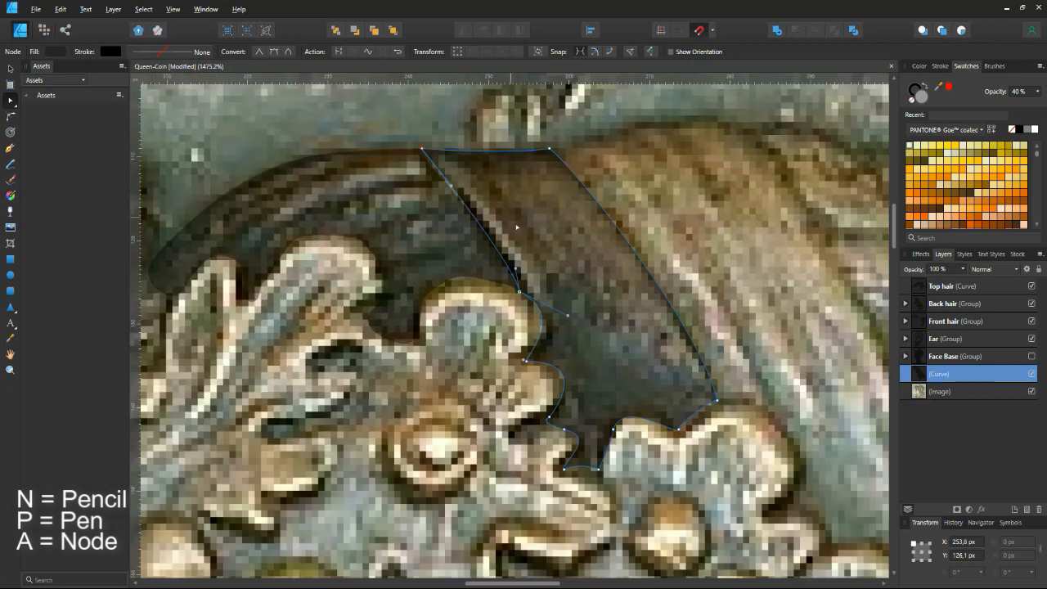
scroll(718, 422, up, 2)
click(657, 433)
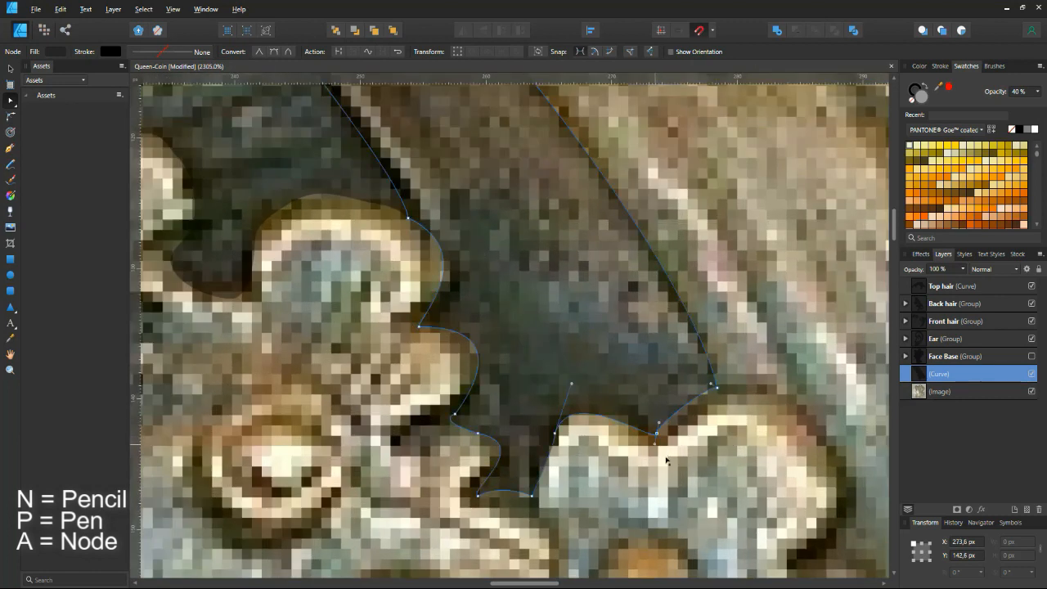
drag(655, 431, 631, 433)
scroll(560, 465, down, 4)
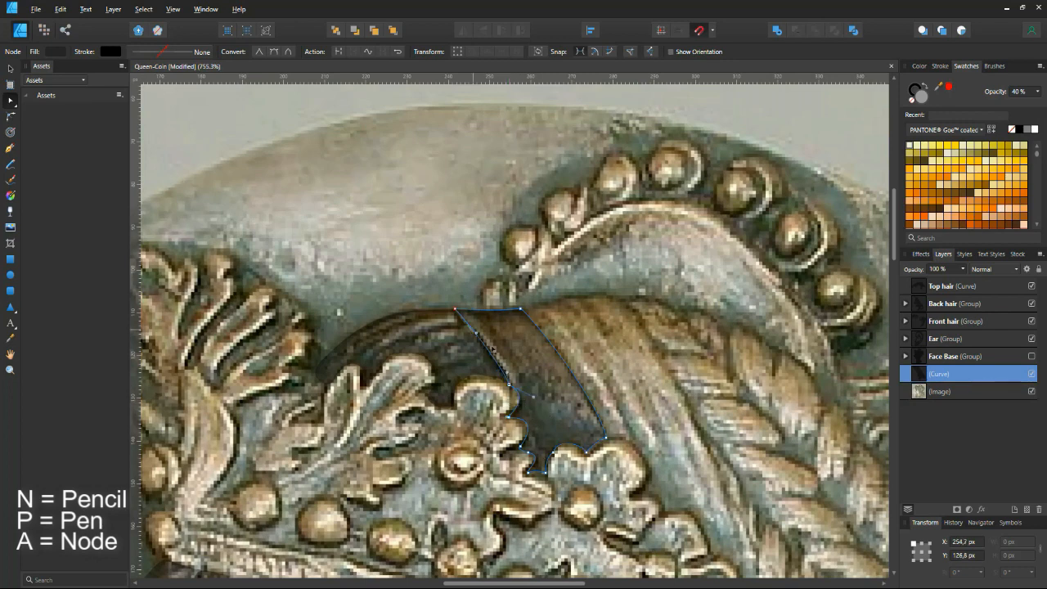
Move the front band curve above Top hair in the layer stack and deselect it.
click(491, 350)
scroll(486, 349, up, 2)
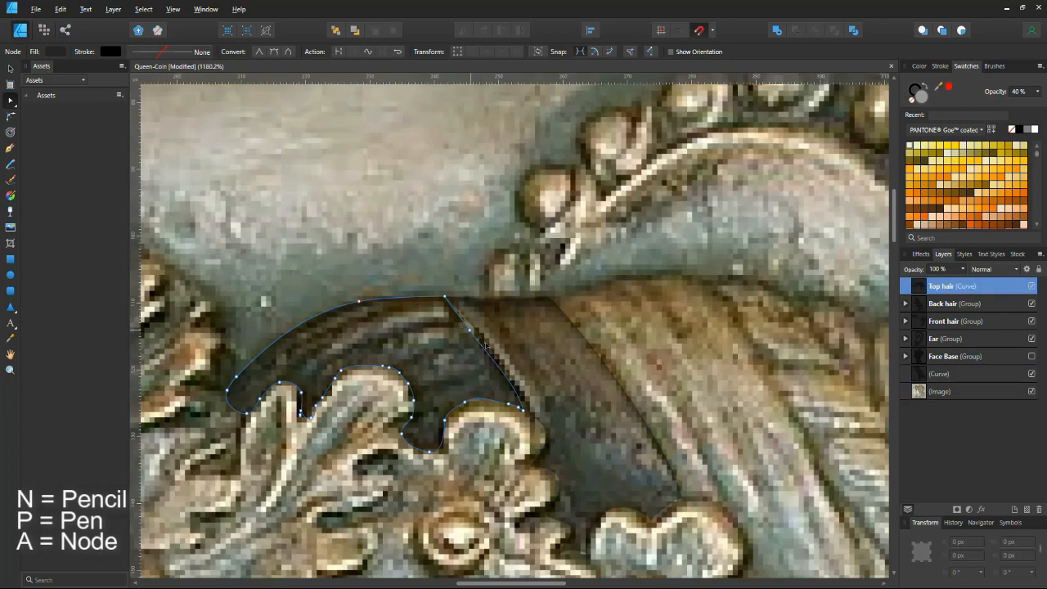
scroll(486, 346, down, 2)
click(951, 375)
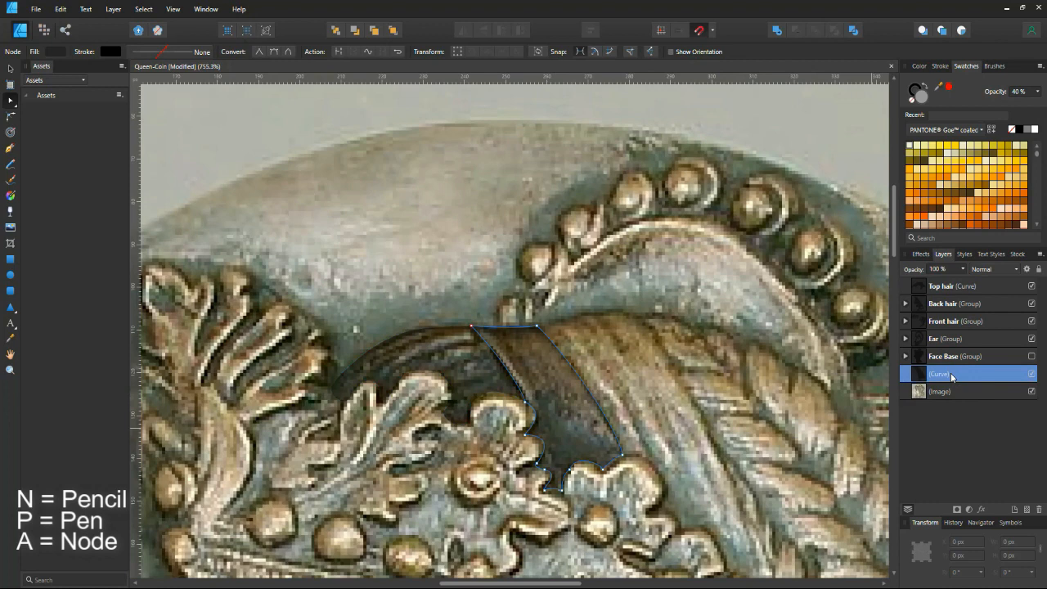
drag(951, 378, 951, 280)
click(625, 397)
Trace the rear section of the head band, between the front section and the braids, as a closed Pen shape along the tiara ornaments.
click(10, 149)
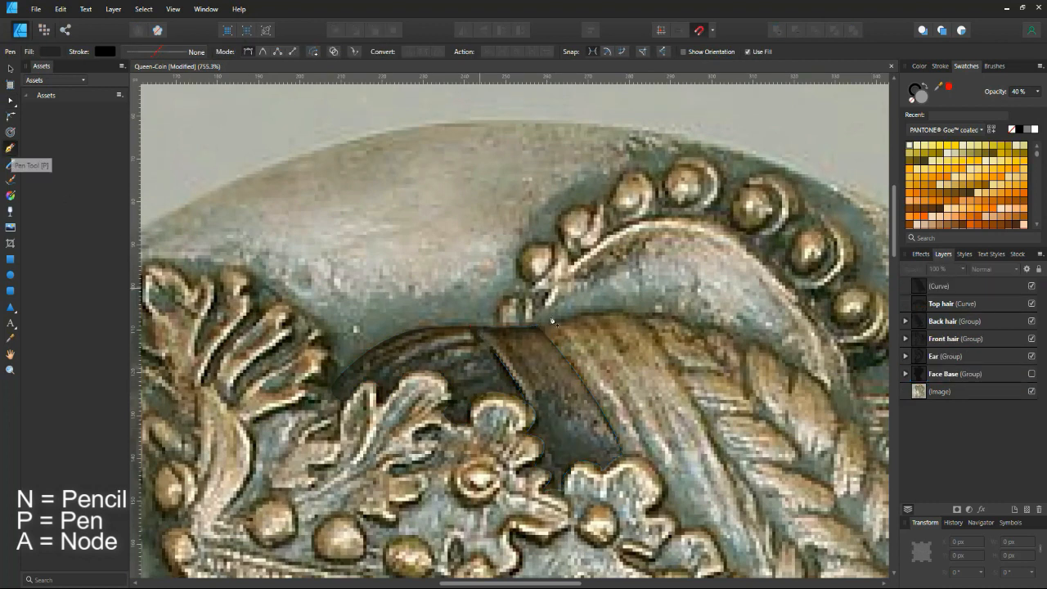
scroll(555, 334, up, 2)
scroll(624, 368, down, 4)
scroll(671, 451, up, 2)
click(514, 236)
drag(611, 226, 645, 239)
scroll(736, 478, down, 2)
drag(771, 548, 749, 514)
click(732, 501)
drag(684, 447, 654, 450)
click(668, 437)
drag(653, 401, 606, 407)
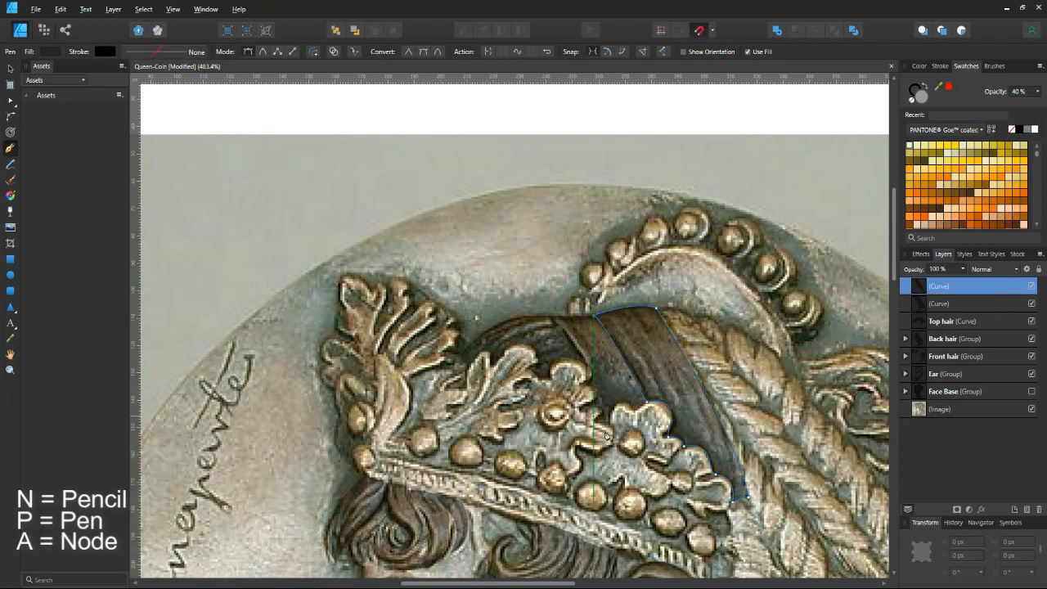
key(Escape)
Adjust the rear band curve's lower end node where it meets the tiara and braid, and deselect the curve.
scroll(769, 556, up, 2)
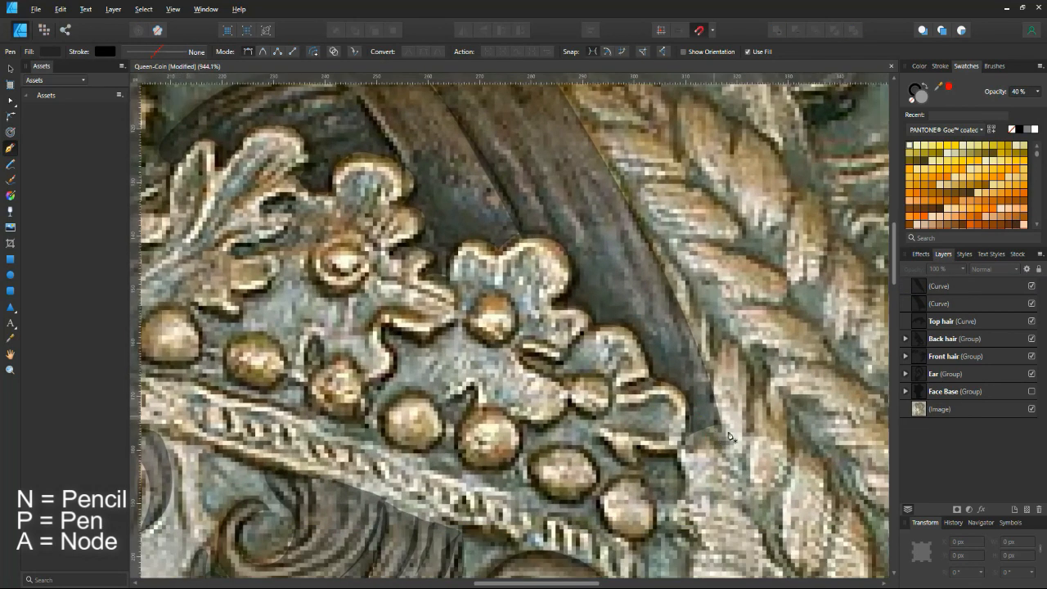
key(a)
click(728, 436)
scroll(728, 436, down, 2)
drag(729, 434, 726, 432)
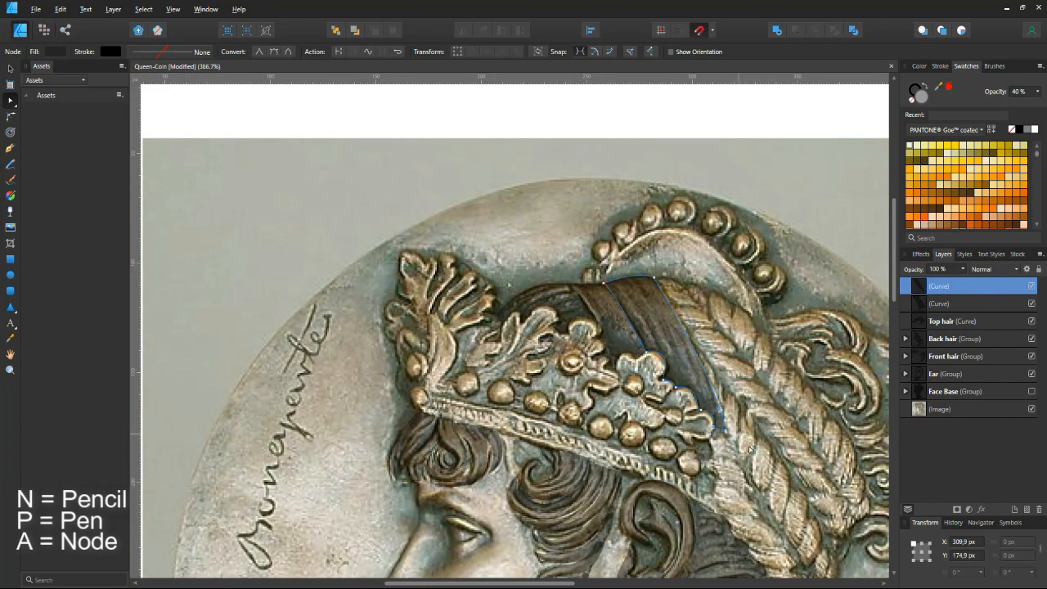
scroll(726, 443, up, 1)
scroll(665, 371, down, 4)
click(875, 457)
Group the two head band curves and name the group Bandana.
click(956, 289)
shift+click(952, 303)
key(ctrl+g)
click(942, 286)
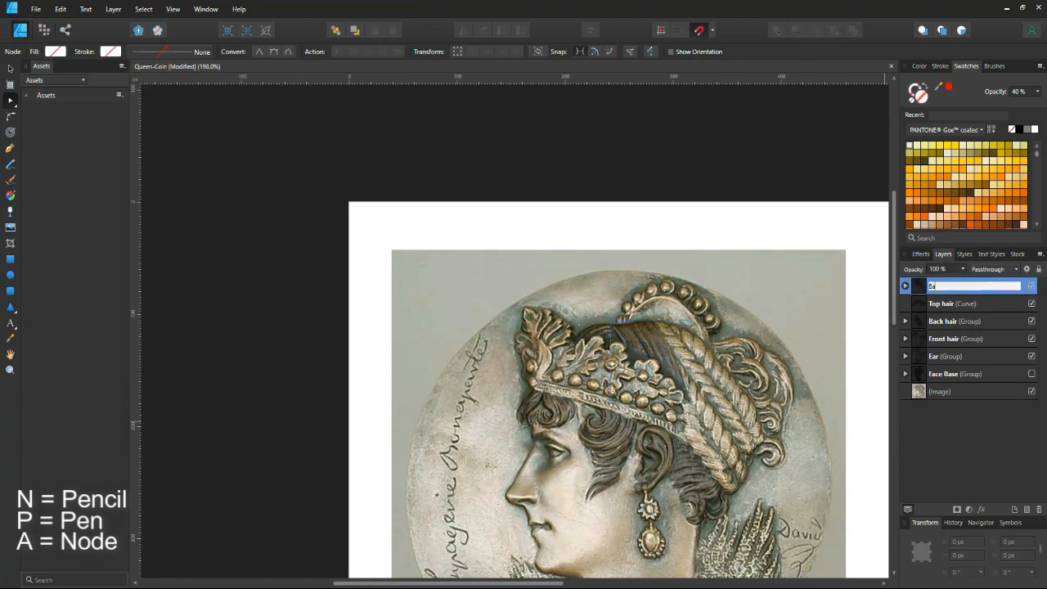
key(Return)
scroll(825, 448, up, 2)
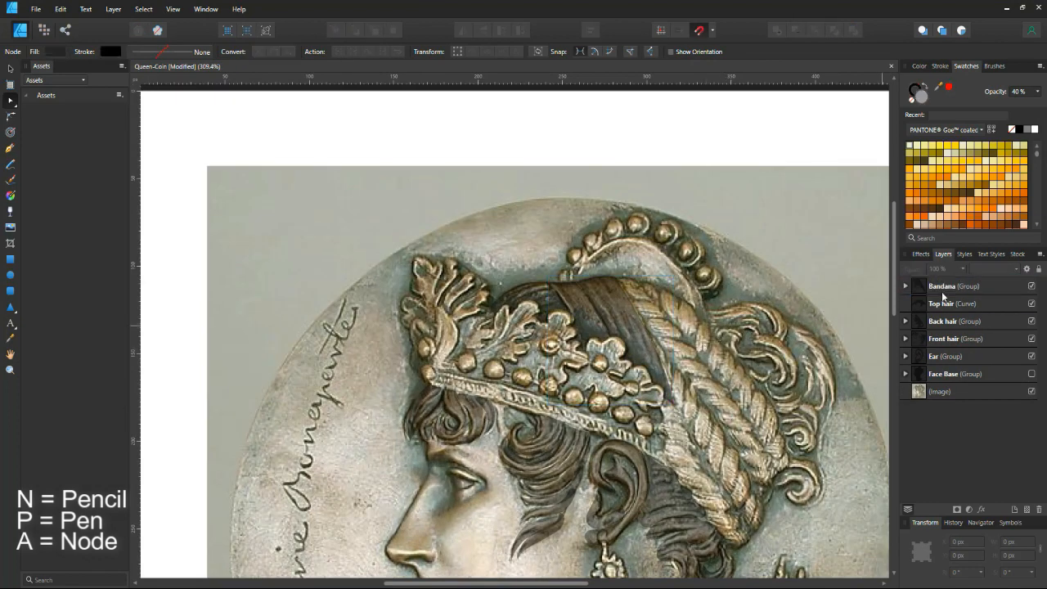
Trace each strand of the outer braid behind the head band as separate closed Pencil shapes down to its lower tip.
scroll(724, 358, up, 3)
click(10, 165)
scroll(630, 324, up, 2)
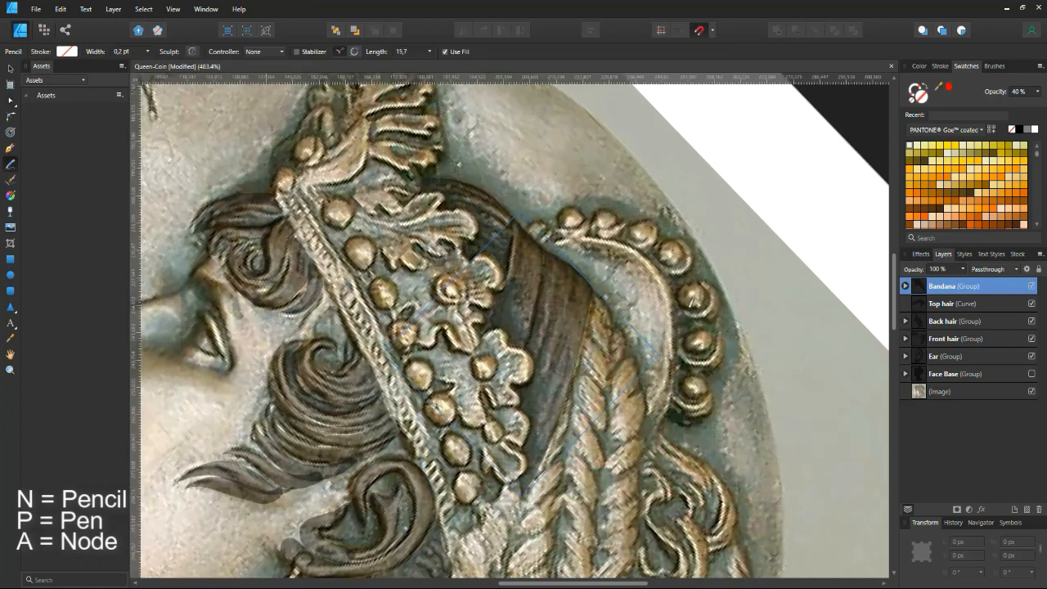
mouse_move(594, 298)
mouse_down()
mouse_move(585, 306)
mouse_move(595, 299)
mouse_up()
mouse_move(602, 331)
mouse_down()
mouse_move(619, 360)
mouse_move(608, 334)
mouse_move(608, 384)
mouse_move(585, 340)
mouse_move(615, 404)
mouse_move(625, 358)
mouse_move(576, 376)
mouse_move(608, 386)
mouse_move(638, 427)
mouse_move(645, 296)
mouse_up()
drag(579, 301, 580, 300)
mouse_move(644, 347)
mouse_down()
mouse_move(616, 367)
mouse_move(644, 326)
mouse_up()
mouse_move(577, 343)
mouse_down()
mouse_move(603, 397)
mouse_move(577, 344)
mouse_move(643, 359)
mouse_move(624, 365)
mouse_move(594, 428)
mouse_move(602, 408)
mouse_move(601, 419)
mouse_up()
drag(760, 458, 746, 303)
mouse_move(590, 283)
mouse_down()
mouse_move(589, 297)
mouse_move(557, 274)
mouse_up()
mouse_move(627, 286)
mouse_down()
mouse_move(583, 321)
mouse_move(552, 298)
mouse_up()
mouse_move(624, 312)
mouse_down()
mouse_move(579, 350)
mouse_move(547, 326)
mouse_up()
mouse_move(619, 336)
mouse_down()
mouse_move(574, 379)
mouse_move(538, 360)
mouse_move(566, 409)
mouse_move(523, 419)
mouse_move(589, 418)
mouse_up()
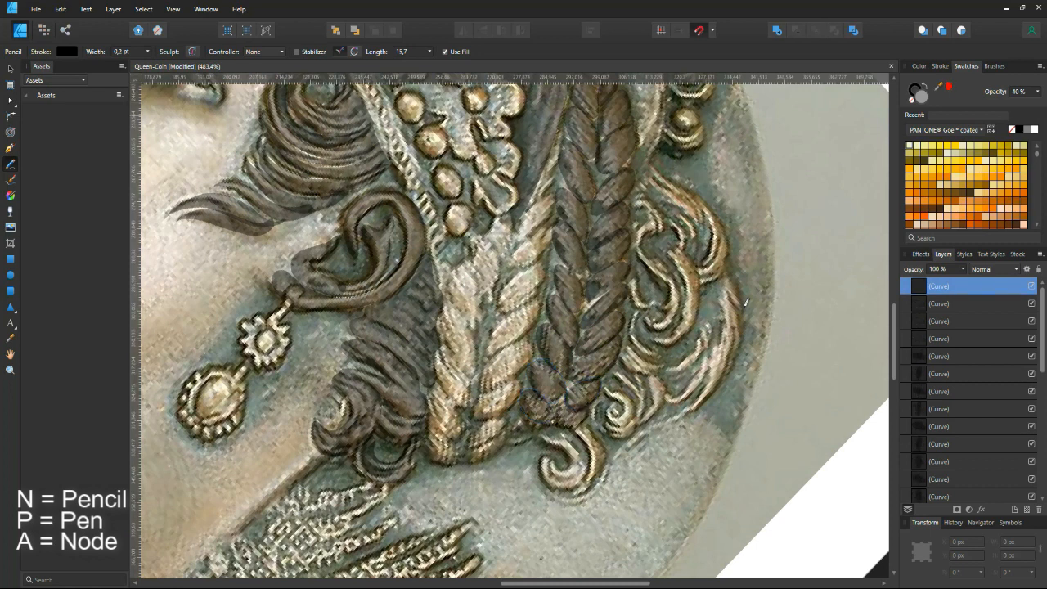
Group all the outer braid curves and name the group Hair braid 1.
scroll(950, 391, down, 5)
shift+click(950, 399)
key(ctrl+g)
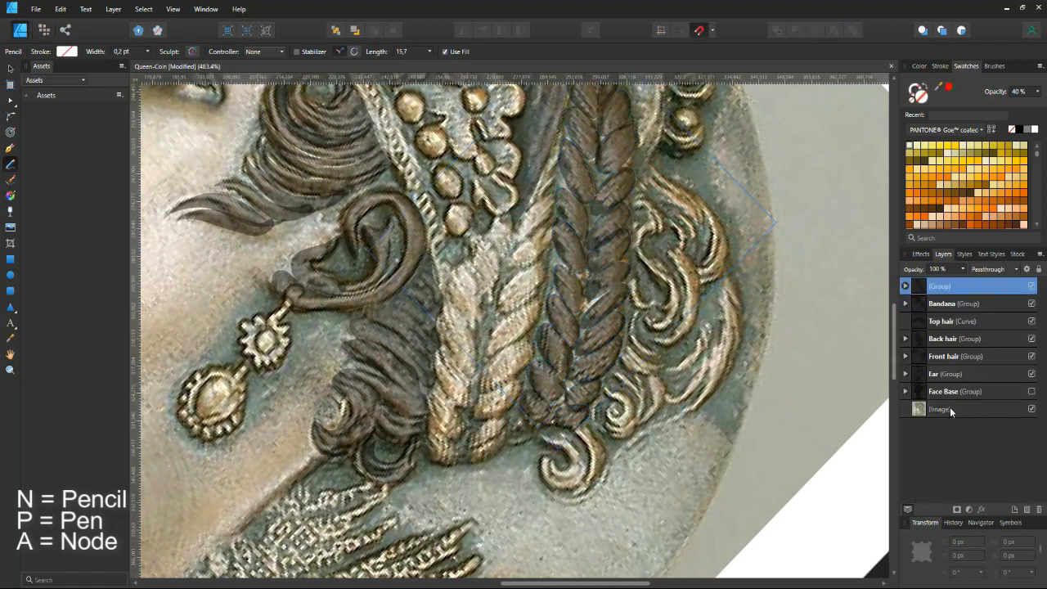
double_click(940, 288)
text(Hair braid 1)
key(Return)
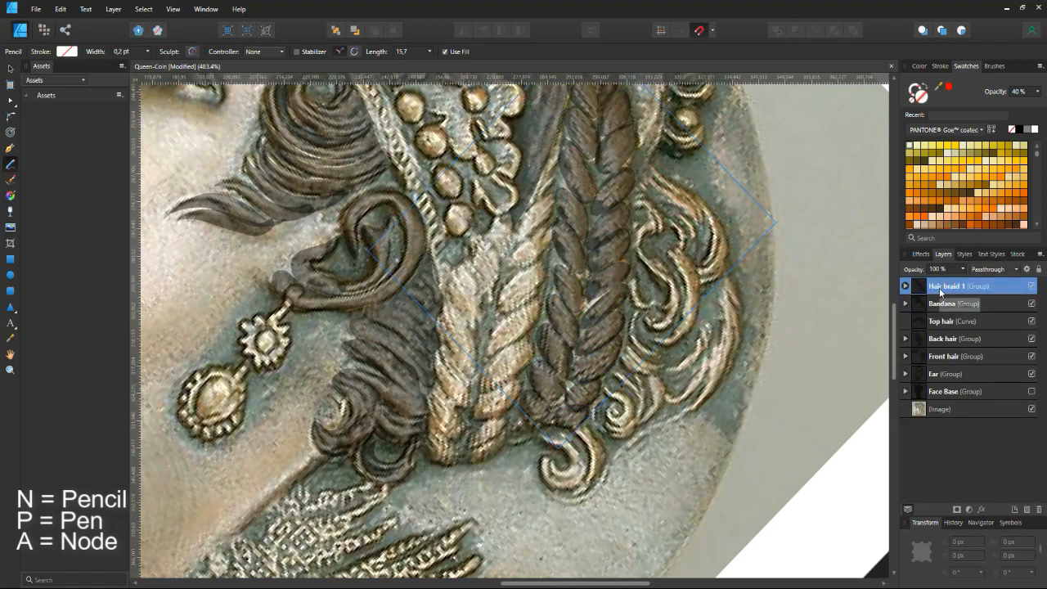
Trace each strand of the inner braid, between the tiara's rear end and the outer braid, as separate closed Pencil shapes.
scroll(623, 252, up, 3)
key(ctrl+d)
key(ctrl+z)
scroll(524, 360, down, 5)
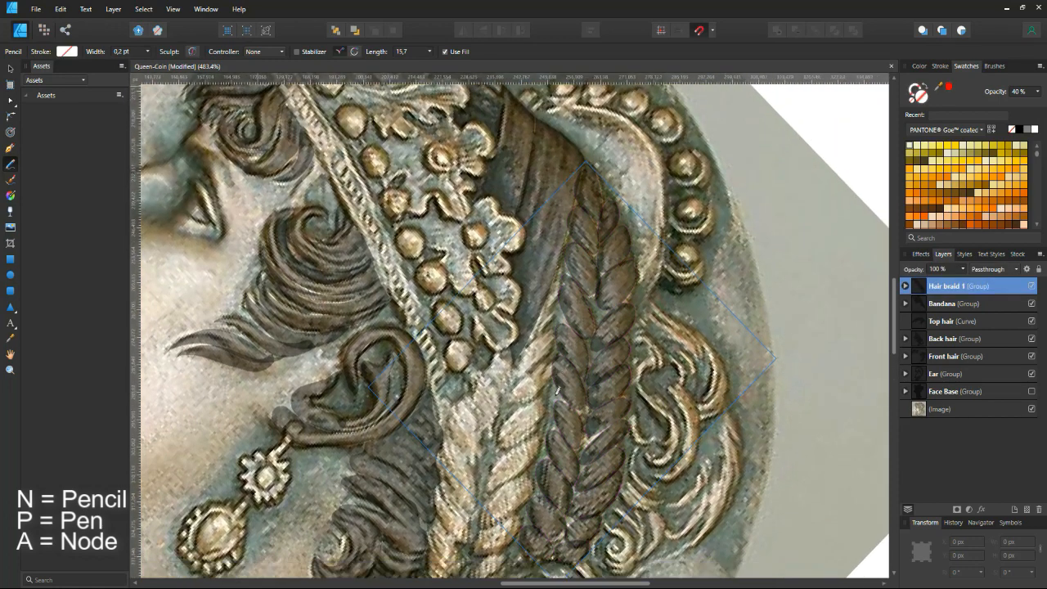
scroll(560, 391, down, 1)
scroll(560, 390, up, 3)
mouse_move(509, 314)
mouse_down()
mouse_move(530, 282)
mouse_move(510, 316)
mouse_up()
mouse_move(501, 274)
mouse_down()
mouse_move(496, 196)
mouse_move(501, 272)
mouse_up()
mouse_move(512, 331)
mouse_down()
mouse_move(489, 293)
mouse_move(513, 331)
mouse_up()
mouse_move(513, 336)
mouse_down()
mouse_move(518, 324)
mouse_move(510, 360)
mouse_move(528, 379)
mouse_move(520, 368)
mouse_up()
mouse_move(522, 393)
mouse_down()
mouse_move(486, 356)
mouse_move(524, 404)
mouse_move(523, 394)
mouse_up()
mouse_move(533, 419)
mouse_down()
mouse_move(562, 352)
mouse_move(536, 420)
mouse_move(506, 438)
mouse_move(560, 447)
mouse_move(551, 451)
mouse_up()
mouse_move(542, 472)
mouse_down()
mouse_move(496, 442)
mouse_move(542, 473)
mouse_move(572, 471)
mouse_move(555, 480)
mouse_up()
mouse_move(550, 503)
mouse_down()
mouse_move(527, 503)
mouse_move(551, 505)
mouse_up()
mouse_move(558, 504)
mouse_down()
mouse_move(568, 475)
mouse_move(560, 505)
mouse_move(523, 524)
mouse_move(560, 526)
mouse_up()
drag(566, 522, 589, 478)
Group all the inner braid curves and name the group Hair braid 2.
scroll(557, 391, down, 5)
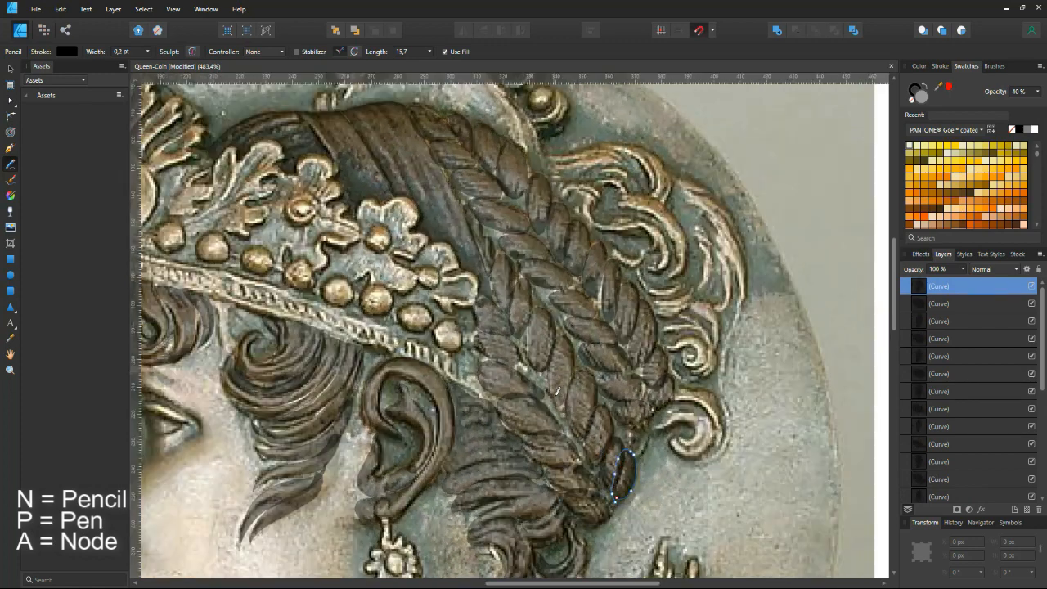
shift+click(948, 445)
key(ctrl+g)
double_click(946, 287)
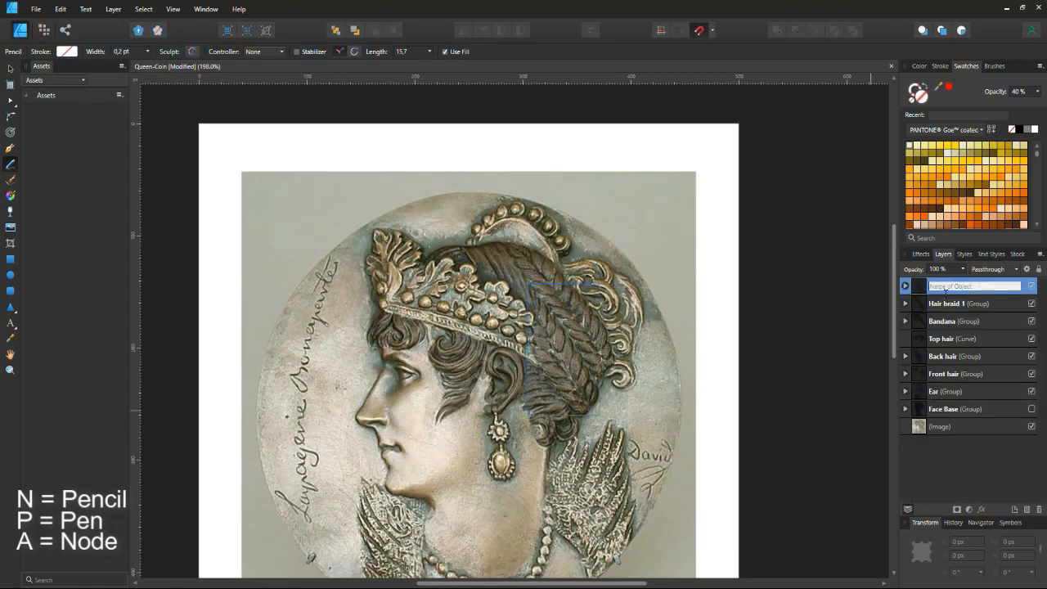
text(Hair braid 2)
key(Return)
Trace the curls of the bun behind the braids as separate Pencil shapes, including the small curl at the bun's lower end.
scroll(605, 270, up, 5)
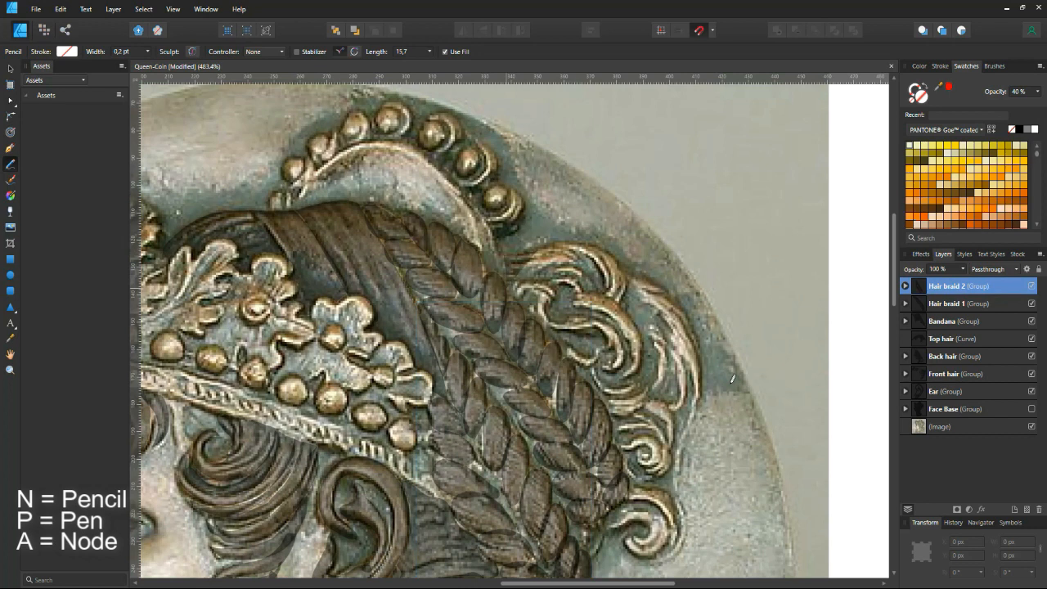
mouse_move(577, 293)
mouse_down()
mouse_move(507, 291)
mouse_move(579, 323)
mouse_move(612, 365)
mouse_move(546, 304)
mouse_move(617, 306)
mouse_move(626, 376)
mouse_move(578, 303)
mouse_up()
key(ctrl+d)
key(ctrl+d)
key(ctrl+d)
key(ctrl+d)
drag(651, 326, 686, 396)
mouse_move(653, 344)
mouse_down()
mouse_move(665, 391)
mouse_move(655, 348)
mouse_up()
key(ctrl+d)
mouse_move(625, 277)
mouse_down()
mouse_move(700, 353)
mouse_move(691, 416)
mouse_move(625, 276)
mouse_move(702, 367)
mouse_move(703, 395)
mouse_up()
mouse_move(609, 376)
mouse_down()
mouse_move(628, 414)
mouse_move(584, 365)
mouse_move(609, 377)
mouse_up()
mouse_move(646, 402)
mouse_down()
mouse_move(671, 446)
mouse_move(647, 404)
mouse_move(653, 477)
mouse_move(614, 419)
mouse_move(632, 412)
mouse_move(652, 467)
mouse_move(639, 474)
mouse_move(627, 456)
mouse_up()
scroll(722, 377, down, 3)
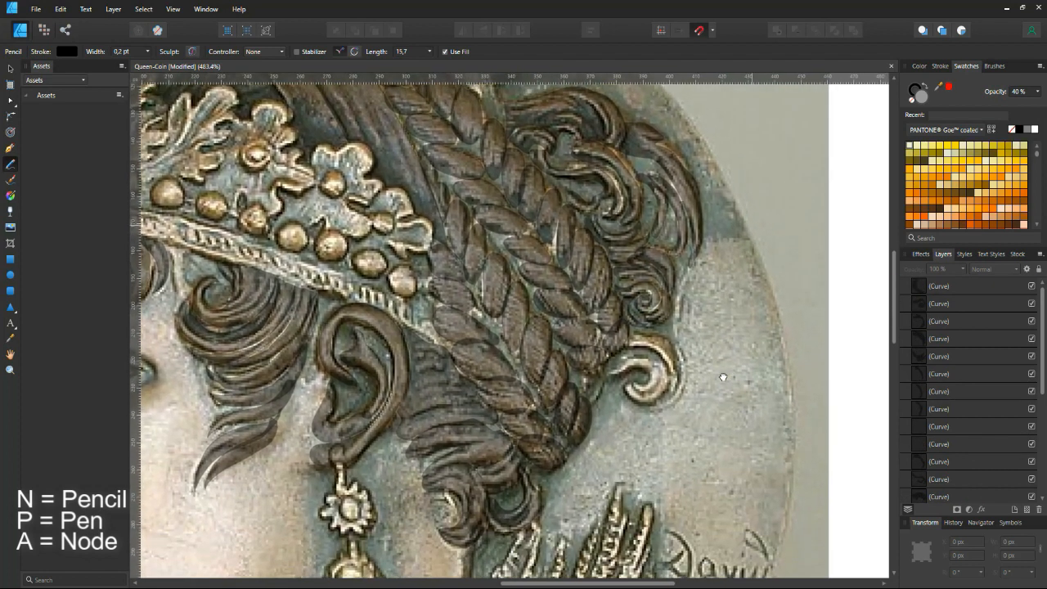
mouse_move(629, 334)
mouse_down()
mouse_move(654, 401)
mouse_move(622, 347)
mouse_move(629, 334)
mouse_move(667, 369)
mouse_move(637, 375)
mouse_move(612, 358)
mouse_up()
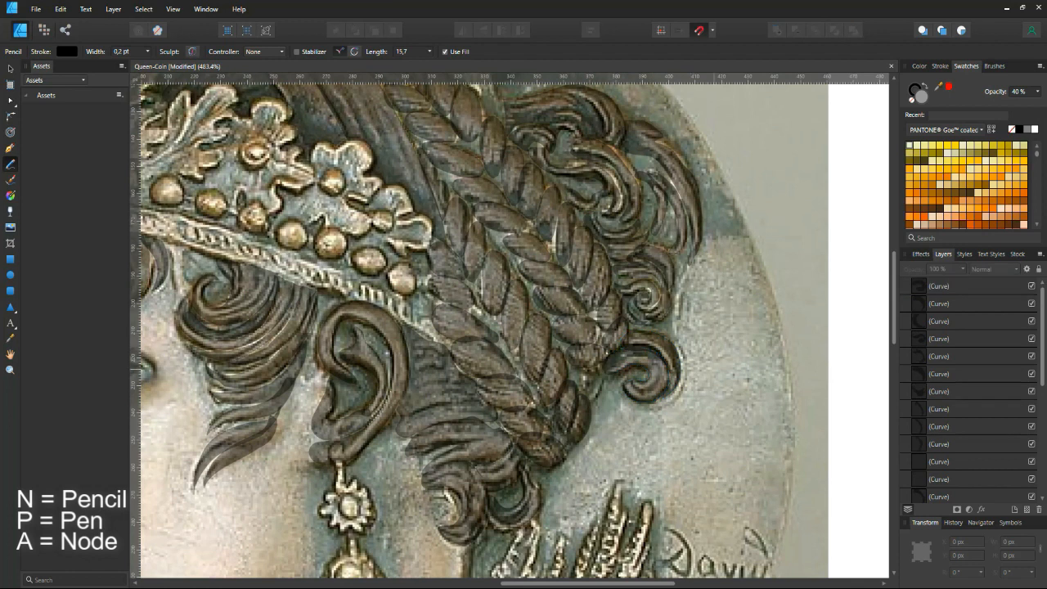
Group all the bun curl curves and name the group Hair bun.
click(965, 290)
scroll(956, 335, down, 4)
shift+click(940, 392)
key(ctrl+g)
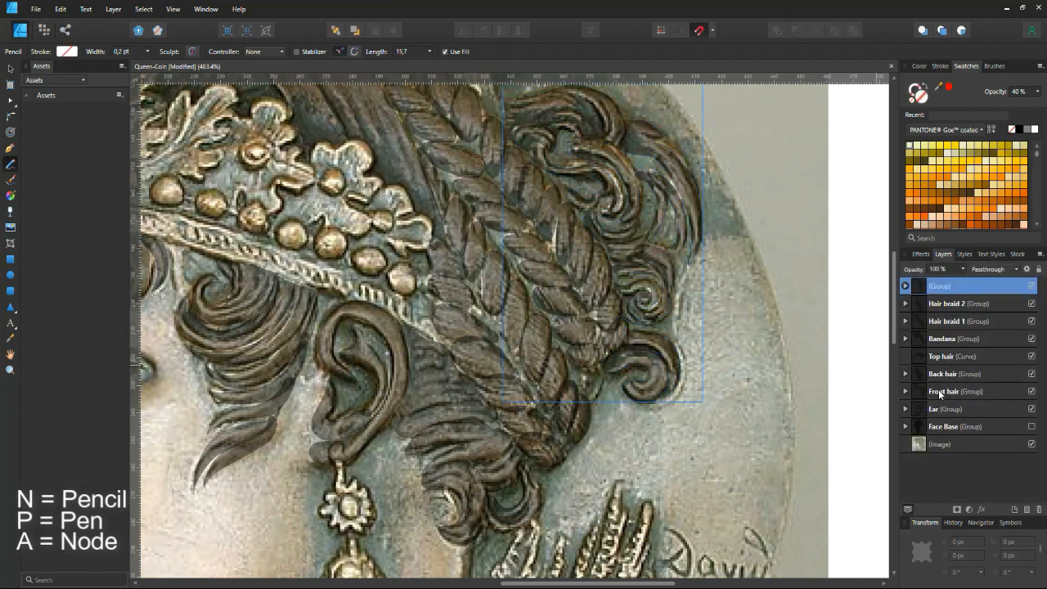
double_click(941, 287)
text(un)
key(Return)
key(ctrl+0)
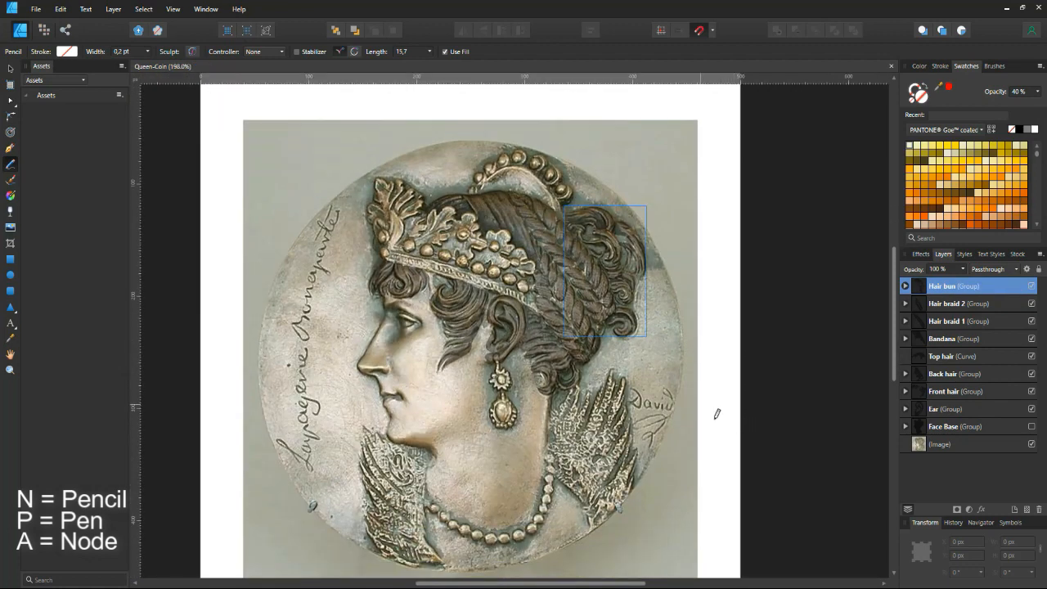
Draw the tiara's base as a closed Pen shape through its leaf ornaments, around the front leaf and back along the braided lower rim.
scroll(474, 291, up, 4)
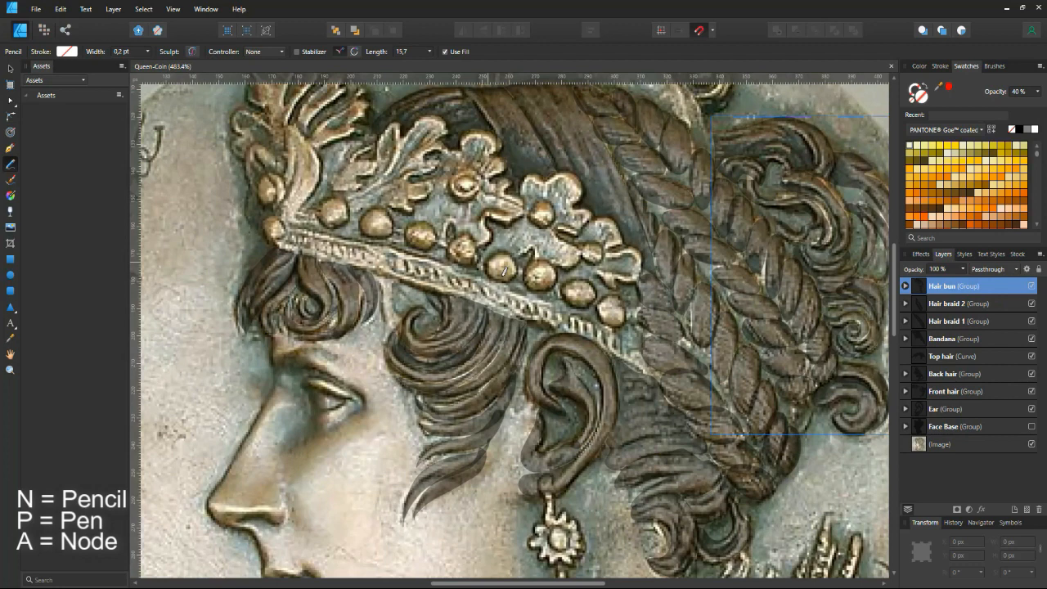
scroll(508, 260, up, 2)
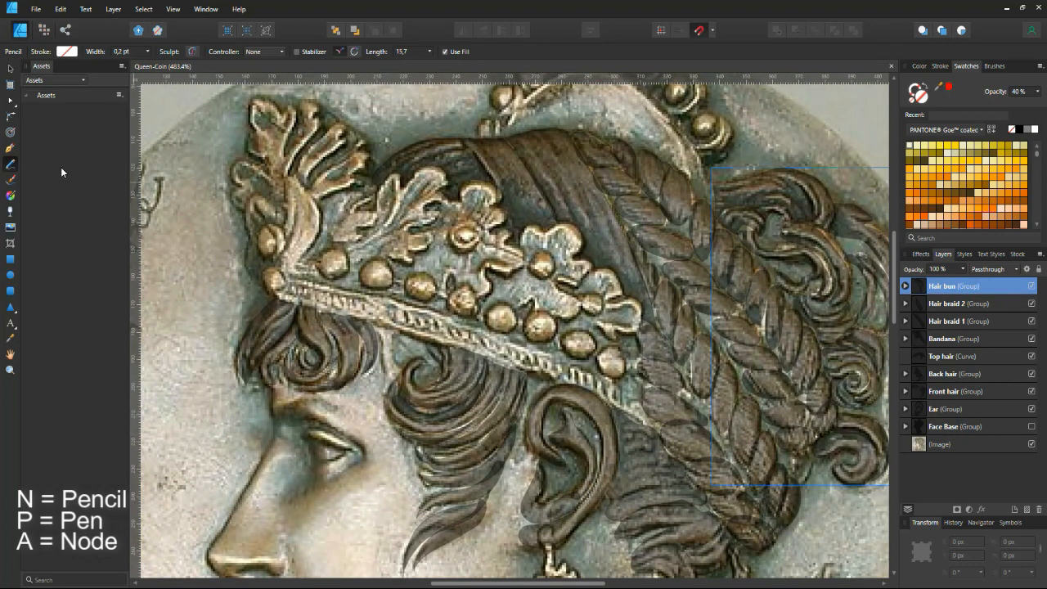
click(10, 149)
click(649, 422)
drag(593, 279, 561, 255)
drag(497, 246, 479, 235)
click(476, 197)
click(448, 210)
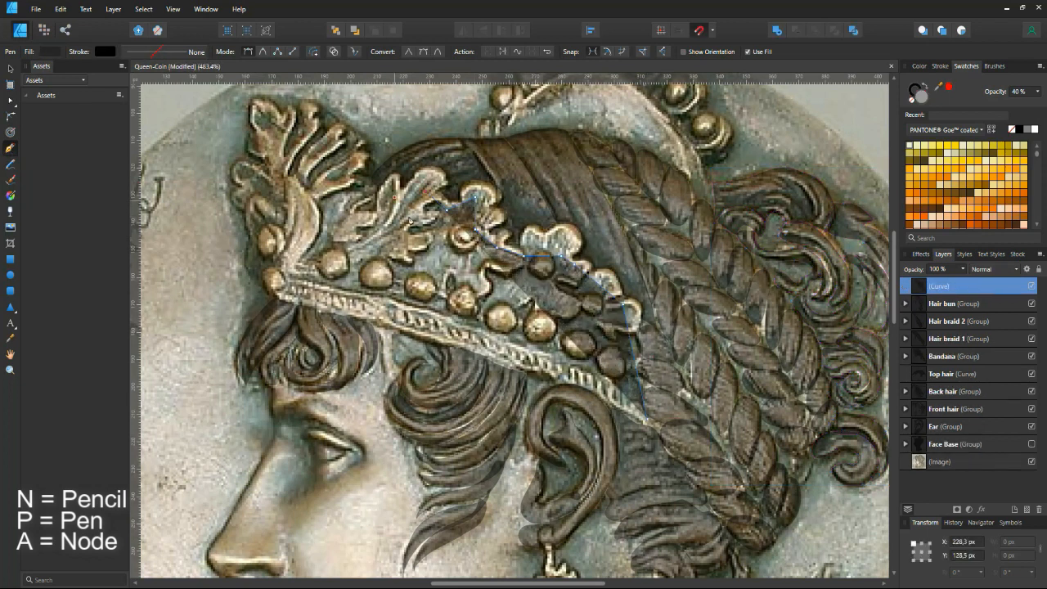
click(395, 197)
click(360, 209)
click(338, 176)
click(333, 131)
click(311, 121)
click(268, 116)
click(270, 187)
click(283, 255)
click(278, 292)
click(648, 419)
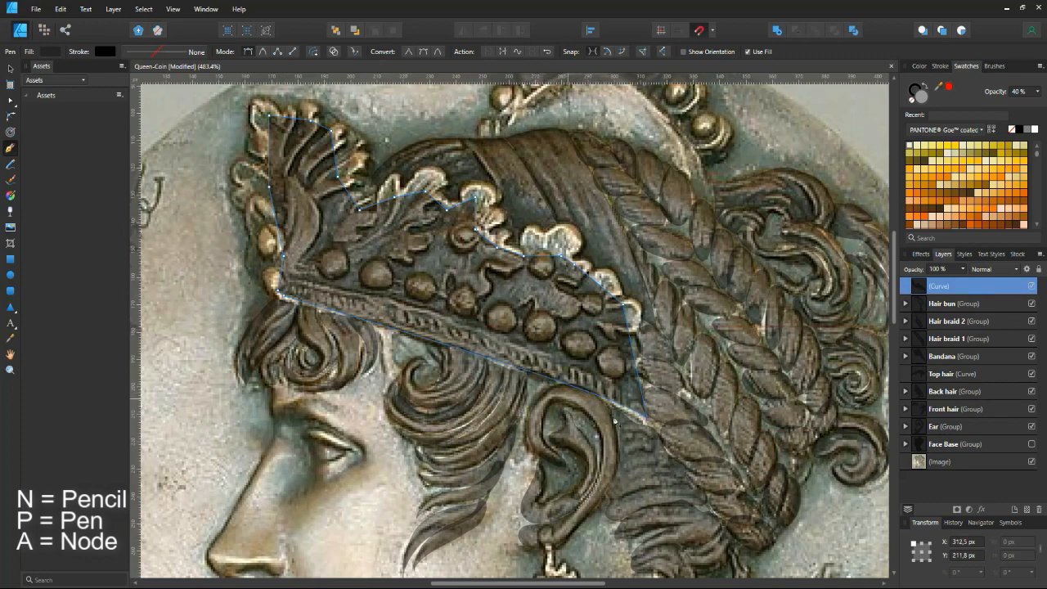
Adjust the tiara base shape's rear lower corner node and bend the adjoining lower edge to follow the rim.
key(a)
scroll(669, 414, up, 3)
drag(631, 430, 632, 436)
drag(596, 387, 577, 369)
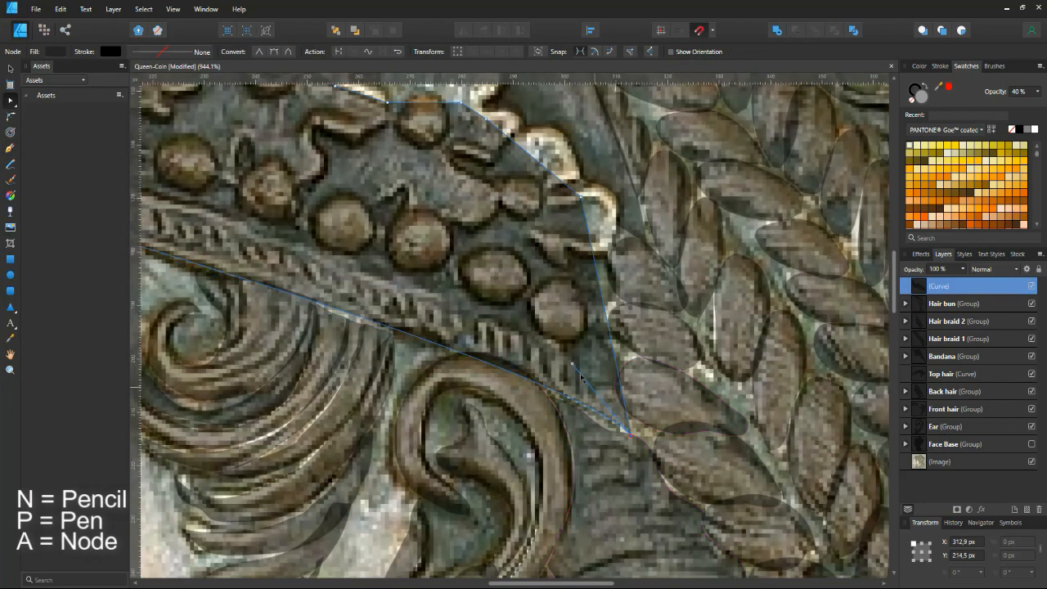
Move the foremost front hair curve's upper nodes to tuck under the tiara's front lower corner, and reselect the tiara base curve.
scroll(417, 286, down, 6)
scroll(273, 245, up, 8)
click(334, 328)
click(329, 368)
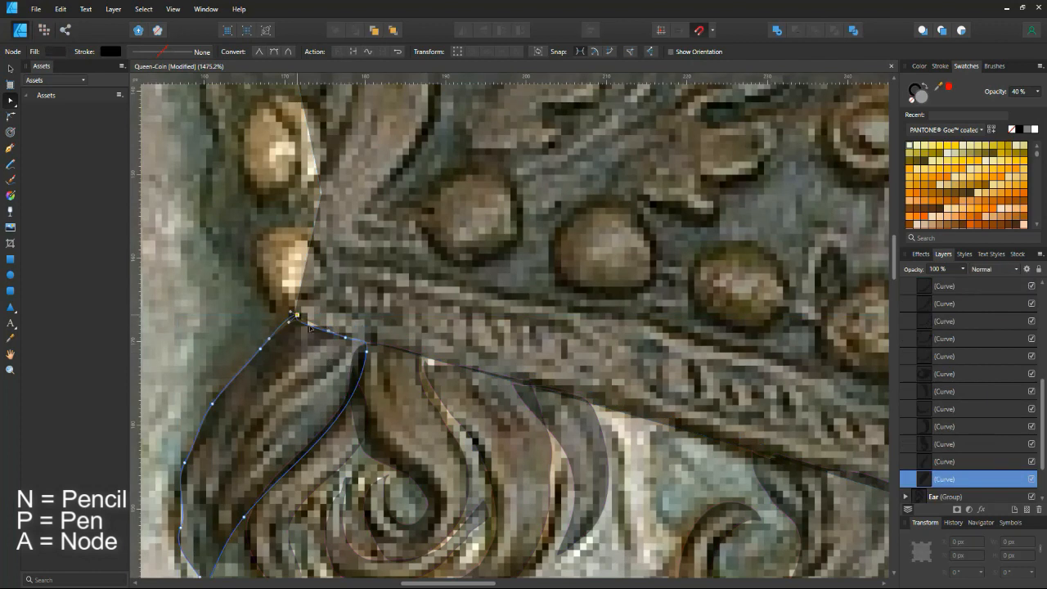
scroll(289, 302, up, 5)
drag(312, 344, 323, 336)
drag(524, 436, 544, 439)
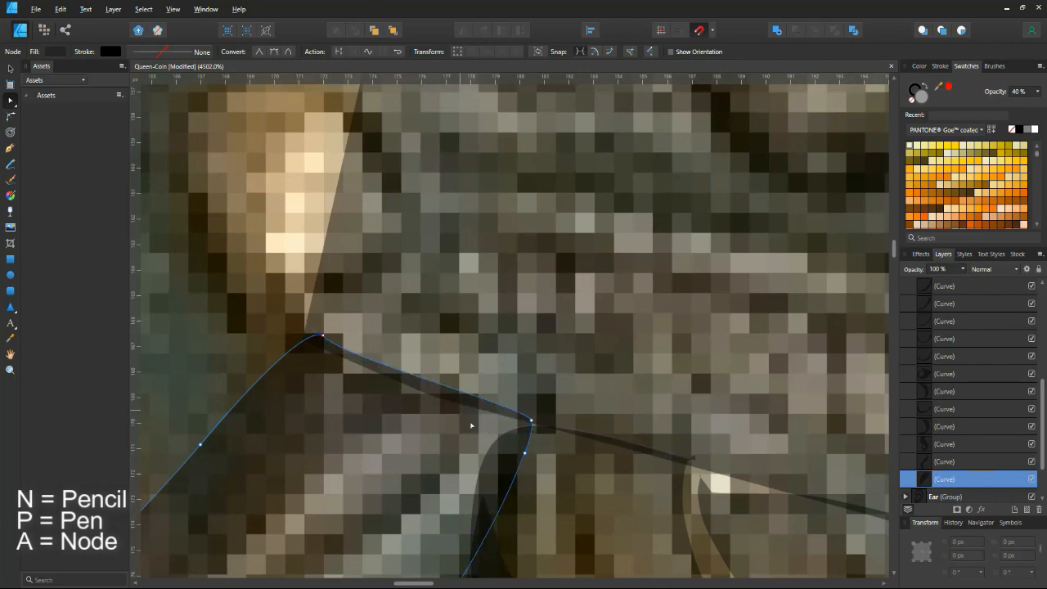
scroll(528, 413, down, 2)
click(529, 412)
scroll(527, 409, down, 10)
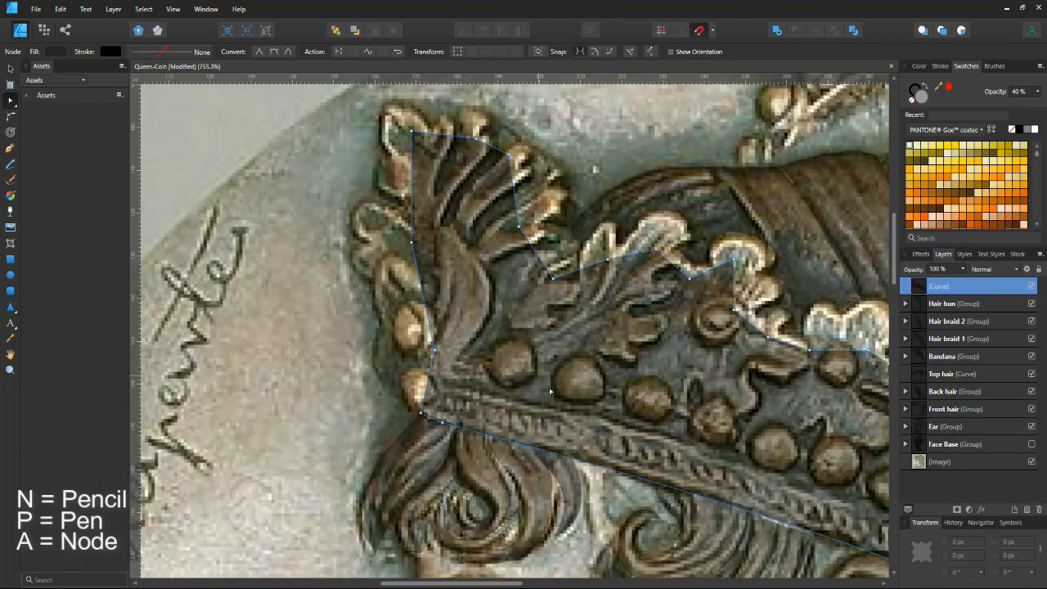
Trace the beads and leaf lobes at the tiara's front as separate Pencil shapes over the base, saving the document along the way.
click(11, 163)
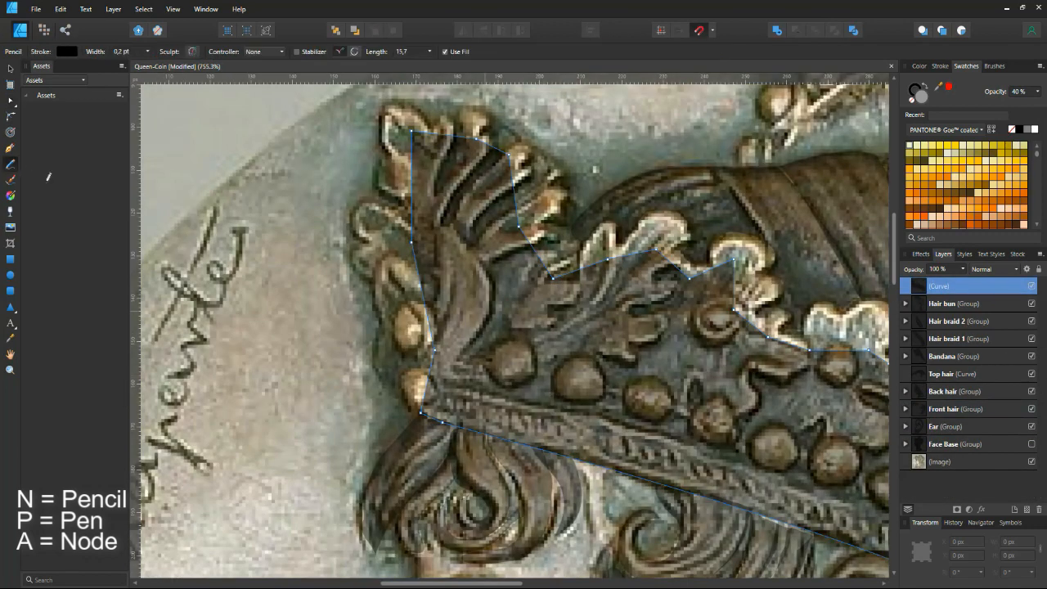
drag(406, 374, 444, 364)
mouse_move(422, 365)
mouse_down()
mouse_move(390, 321)
mouse_move(448, 364)
mouse_up()
mouse_move(378, 286)
mouse_down()
mouse_move(366, 242)
mouse_move(429, 266)
mouse_up()
drag(603, 188, 597, 279)
key(ctrl+s)
mouse_move(439, 254)
mouse_down()
mouse_move(426, 215)
mouse_move(375, 258)
mouse_move(426, 330)
mouse_up()
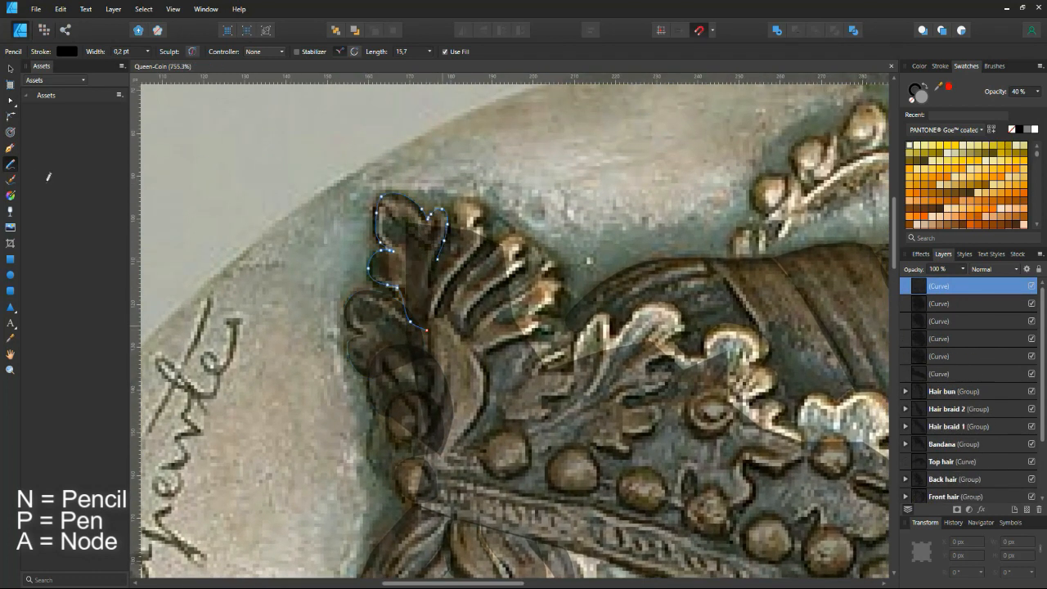
mouse_move(460, 268)
mouse_down()
mouse_move(452, 211)
mouse_move(444, 239)
mouse_up()
mouse_move(500, 248)
mouse_down()
mouse_move(524, 236)
mouse_move(558, 305)
mouse_move(470, 352)
mouse_up()
mouse_move(566, 387)
mouse_down()
mouse_move(561, 330)
mouse_move(556, 407)
mouse_up()
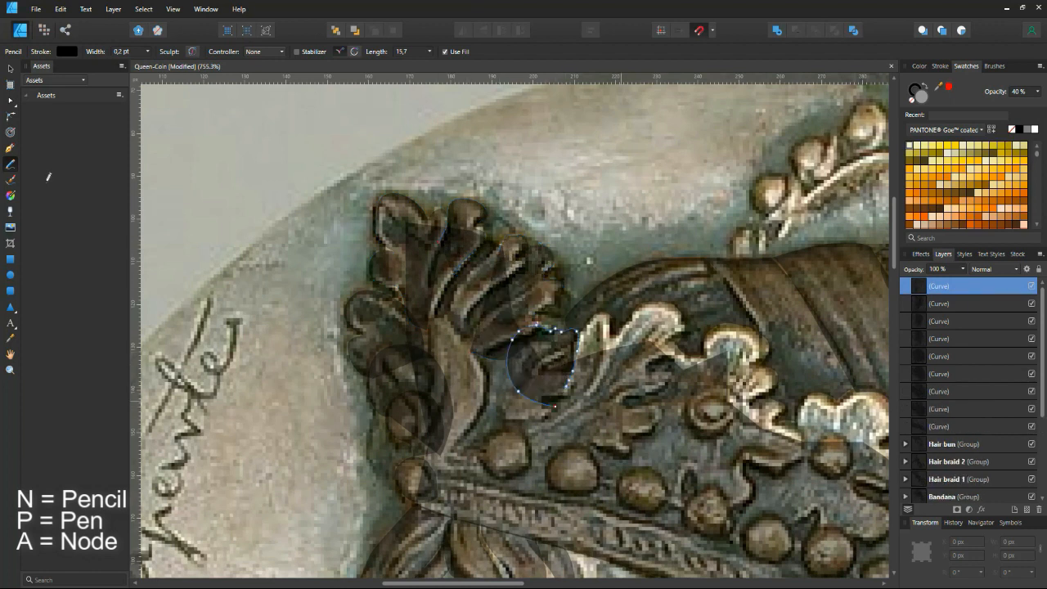